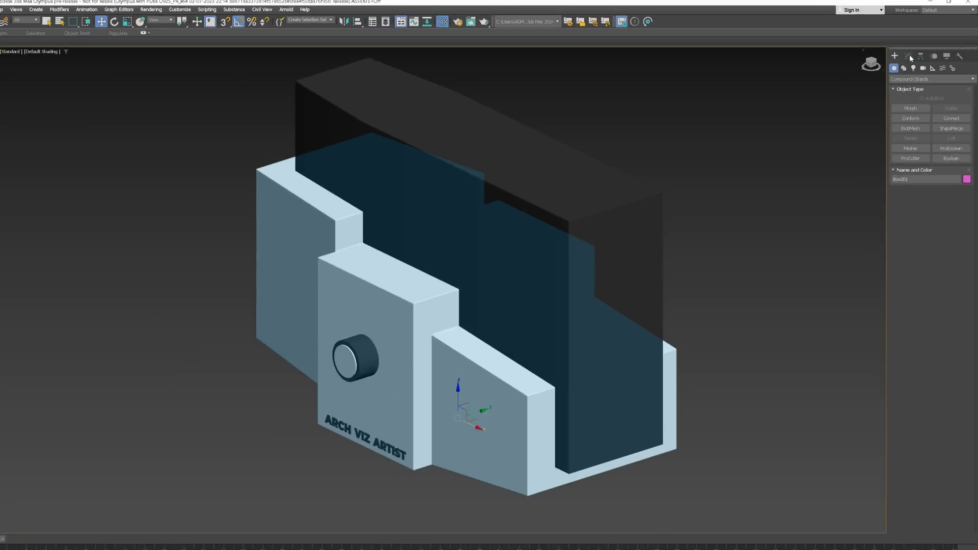
Step: Add a Boolean modifier to Box001 from the Modifier List and start a Subtract operation
left_click(914, 55)
left_click(916, 78)
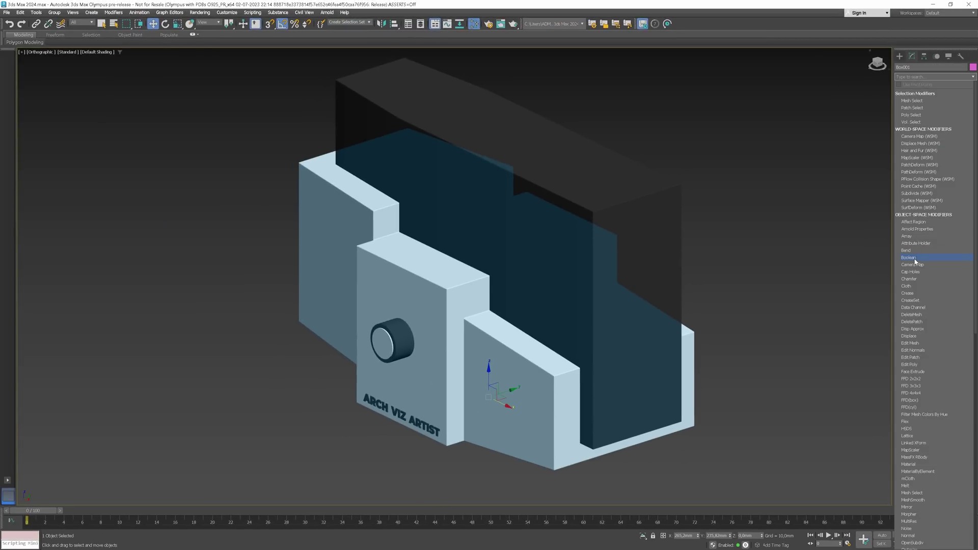
left_click(916, 259)
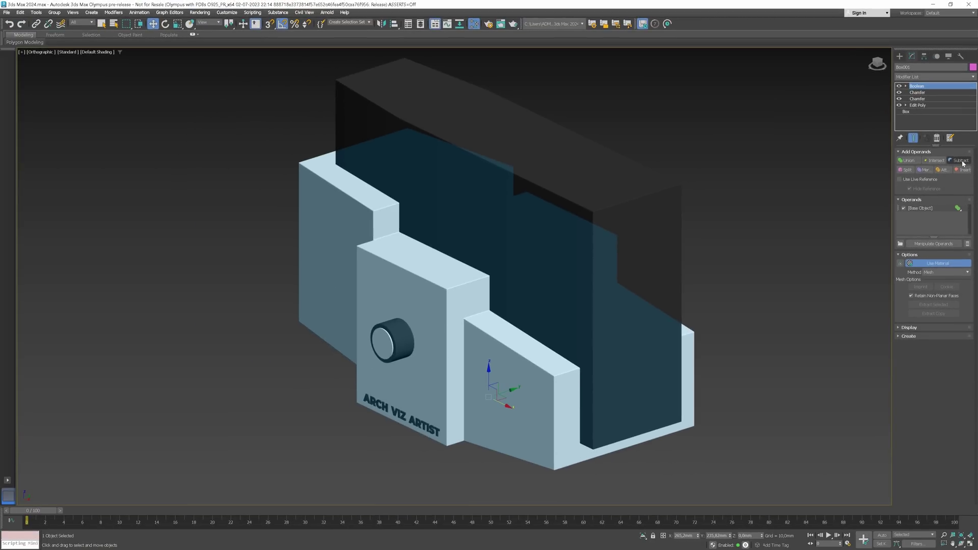
left_click(961, 161)
Step: Subtract the dark Box002 from the base and show edged faces with F4
left_click(624, 200)
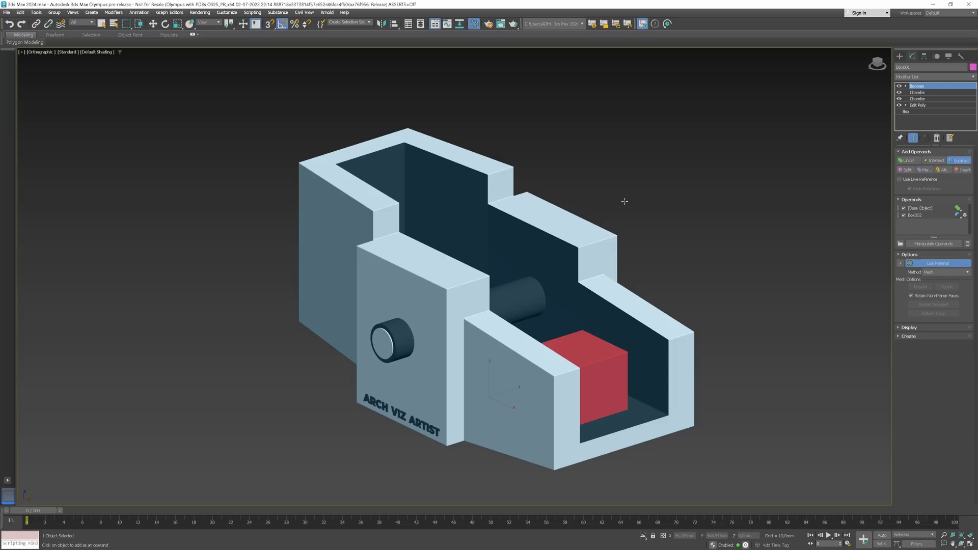
key("F4")
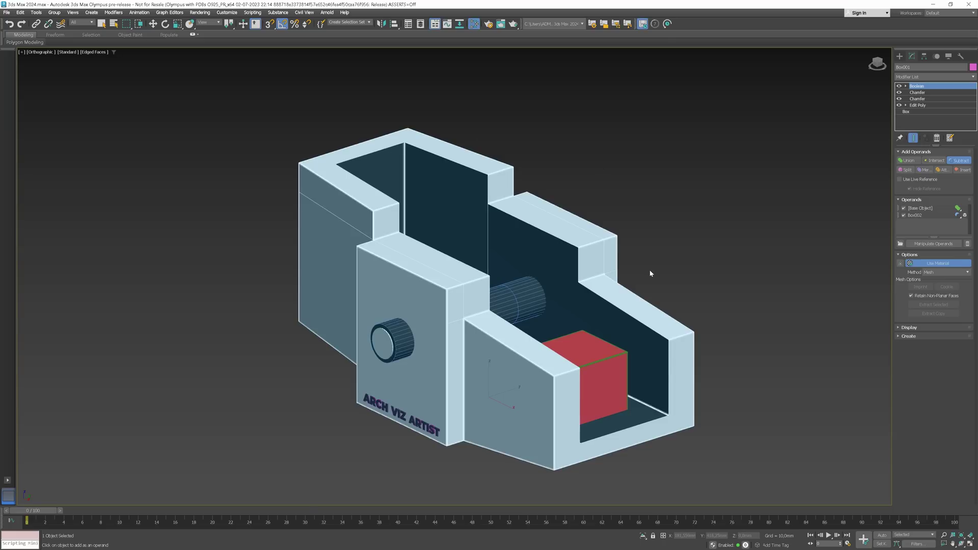
key("F4")
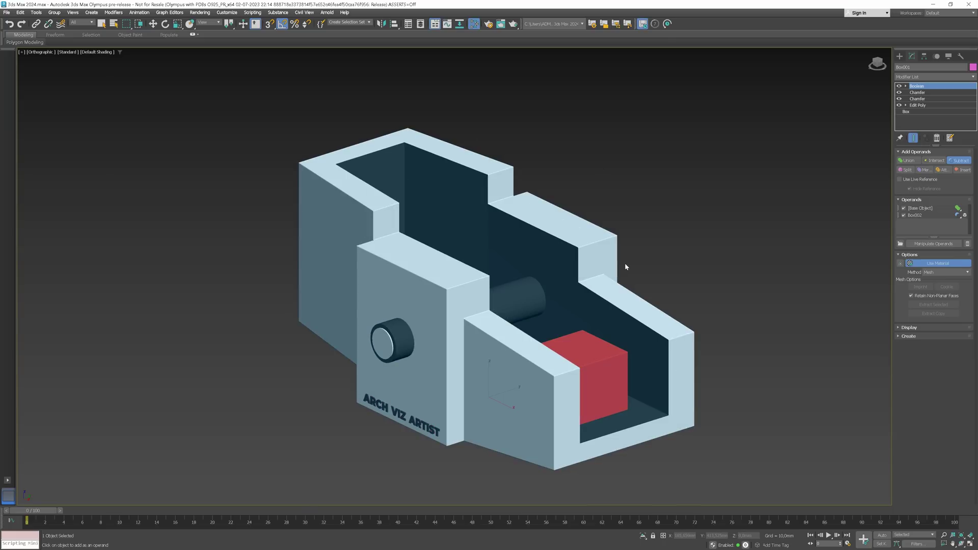
key("F4")
Step: Add an Edit Poly modifier, inspect vertices, then delete it from the stack
left_click(928, 77)
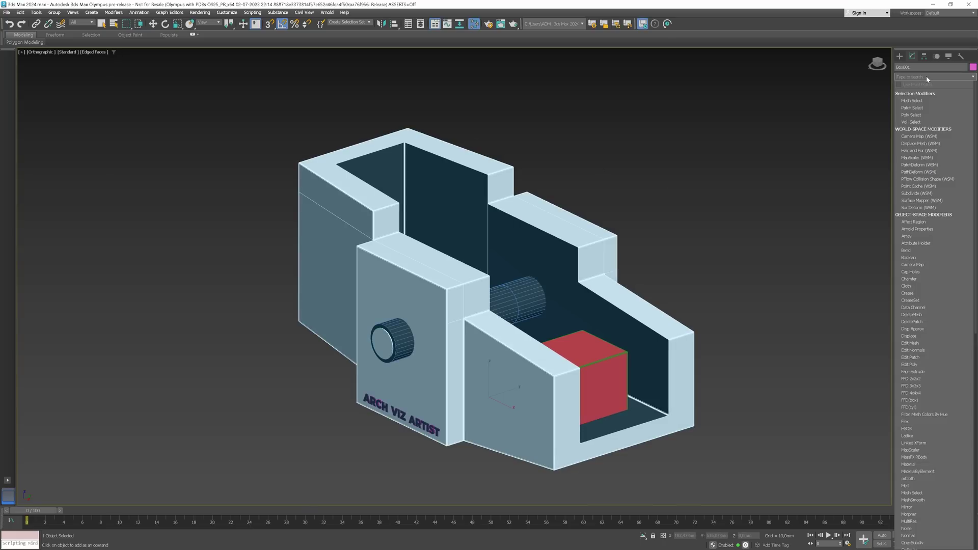
type("ed")
left_click(917, 114)
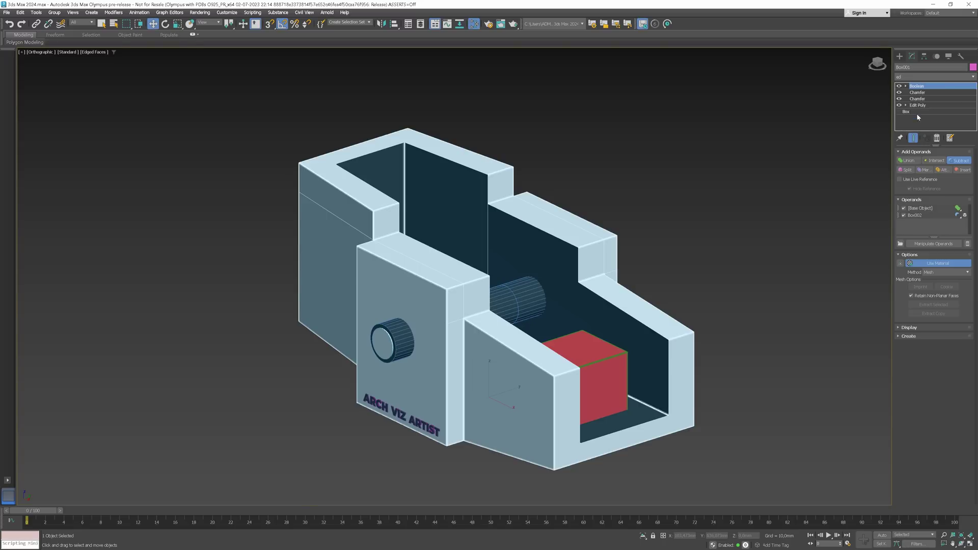
left_click(914, 216)
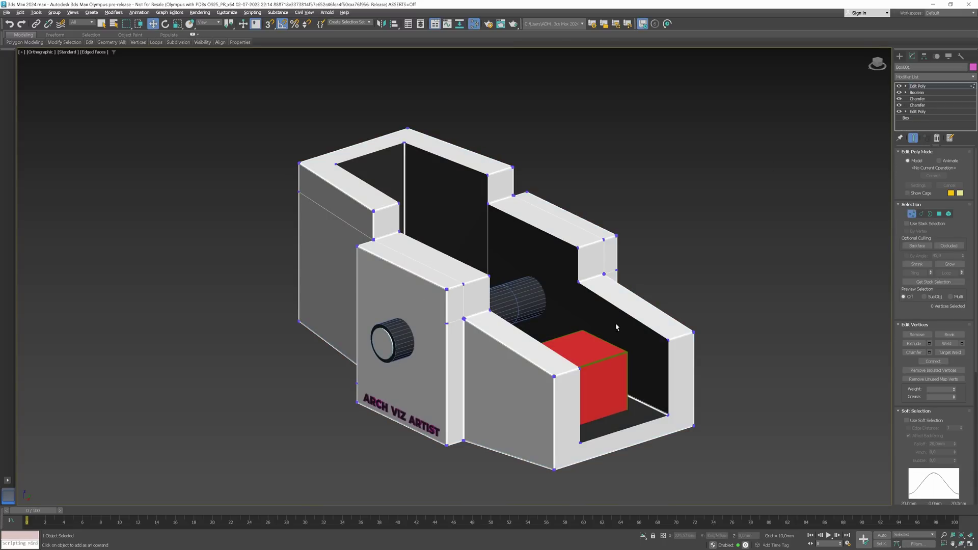
middle_click_drag(617, 328, 617, 329, "alt")
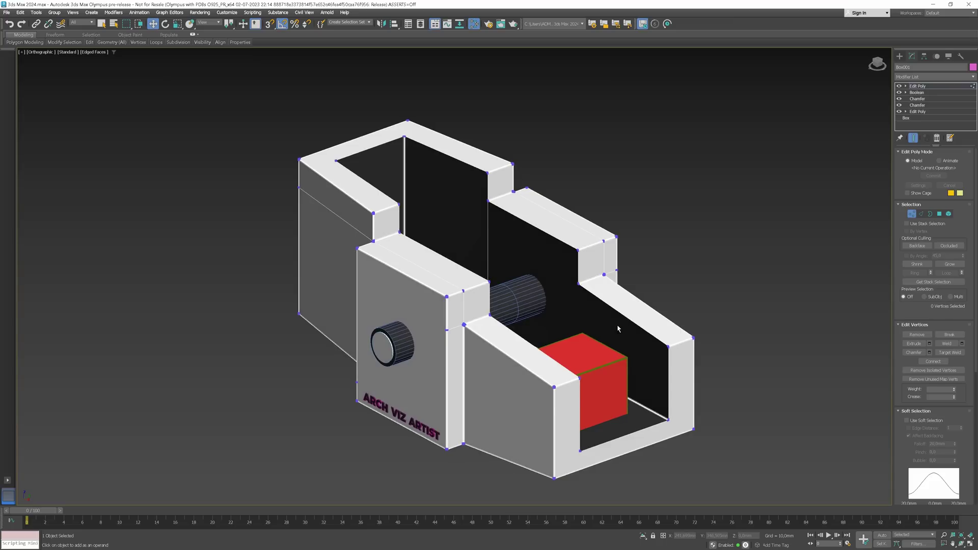
scroll(617, 329, "up", 3)
right_click(917, 87)
left_click(929, 104)
scroll(867, 258, "down", 1)
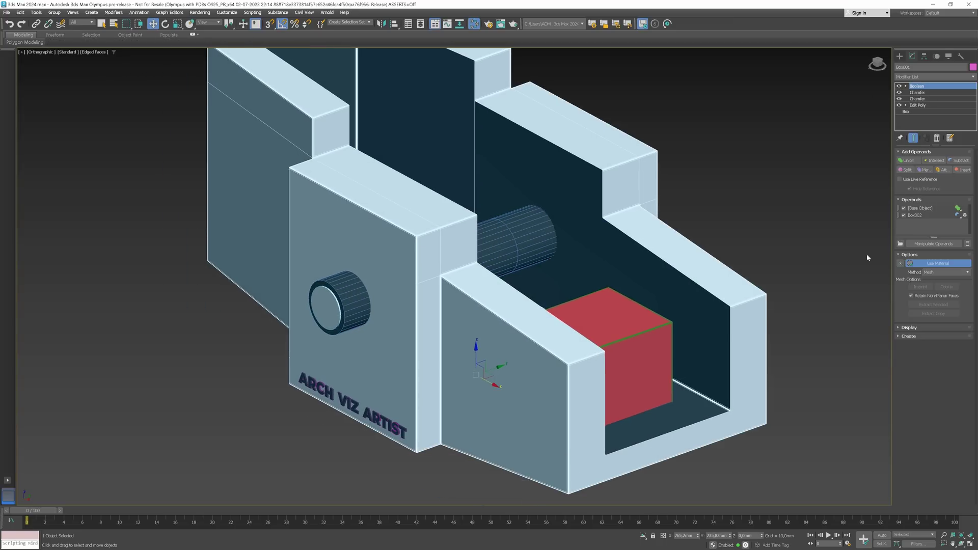
Step: Attach the ARCH VIZ ARTIST text (TextPlus001) to the Boolean
left_click(943, 170)
scroll(382, 421, "up", 5)
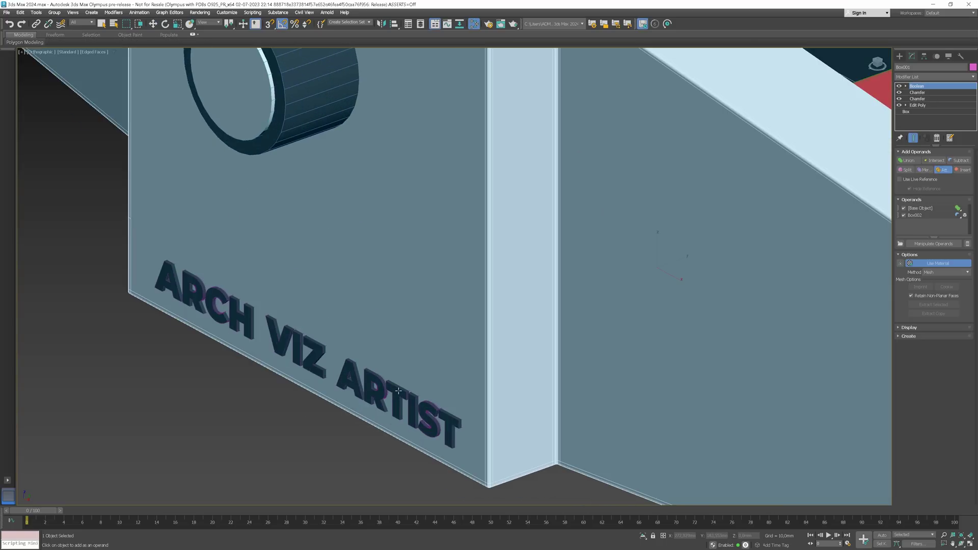
left_click(398, 391)
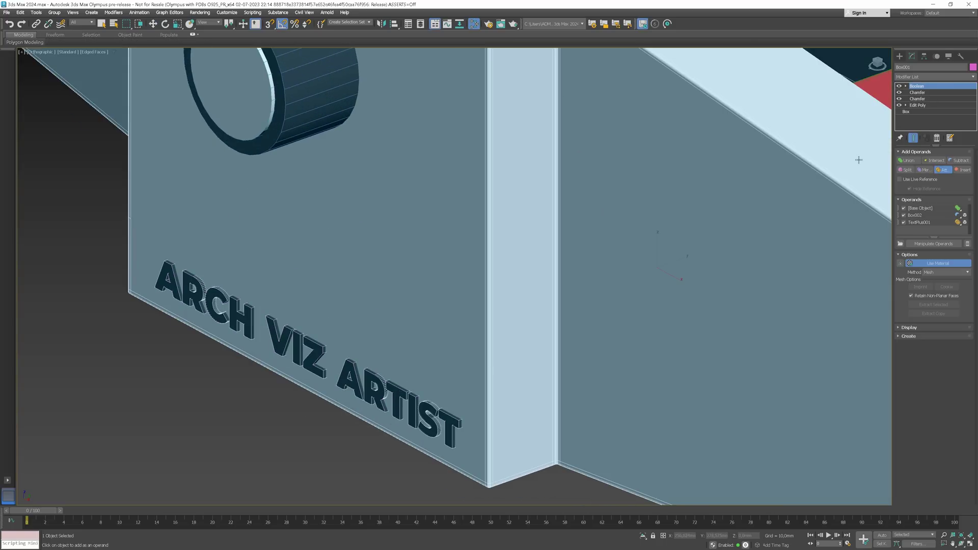
key("w")
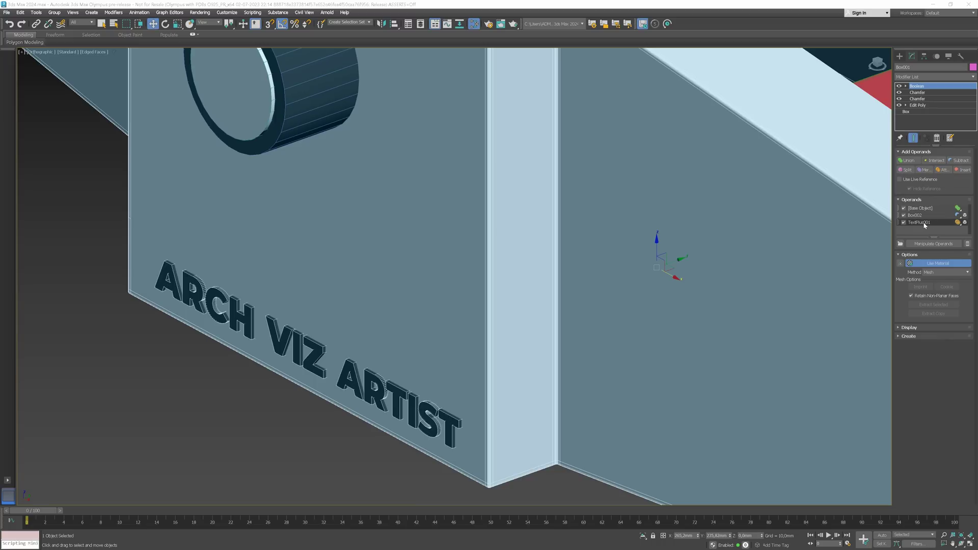
Step: Attach Cylinder002 to the Boolean and set its operation to Subtract
left_click(961, 160)
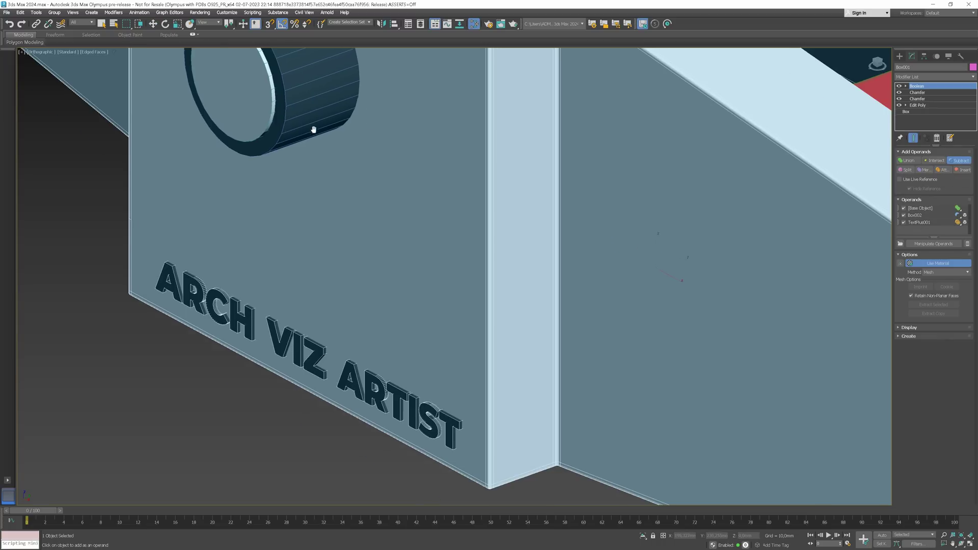
middle_click_drag(306, 126, 315, 255)
scroll(315, 256, "up", 2)
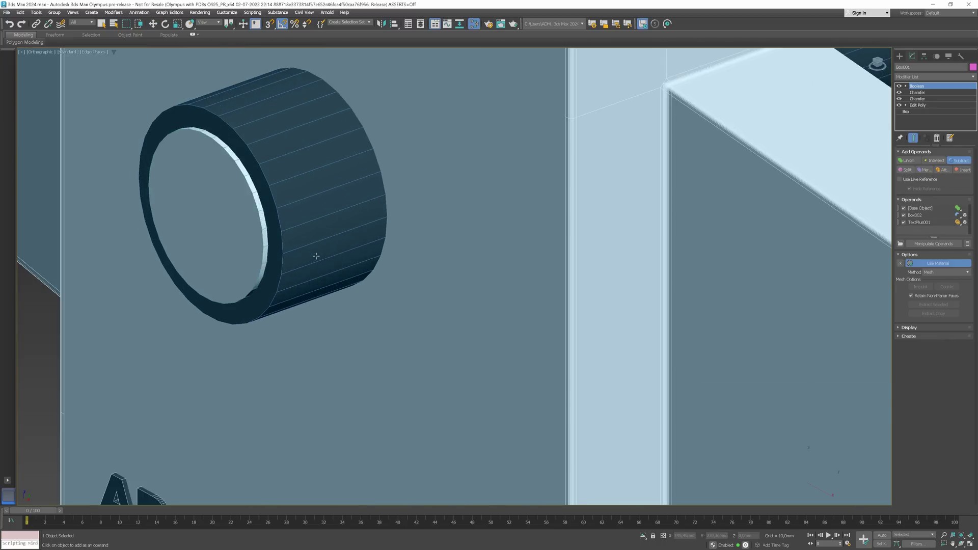
left_click(961, 160)
left_click(320, 200)
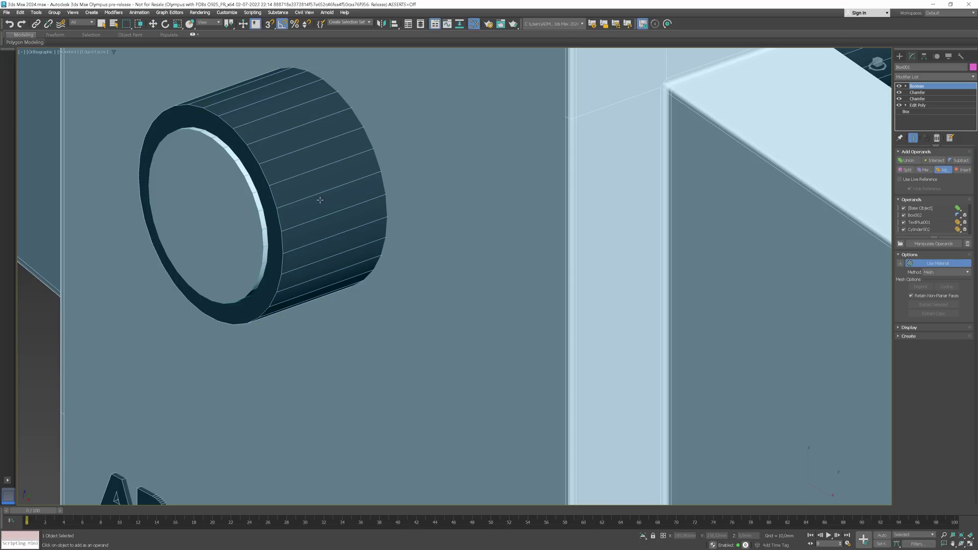
left_click(955, 162)
scroll(249, 194, "down", 5)
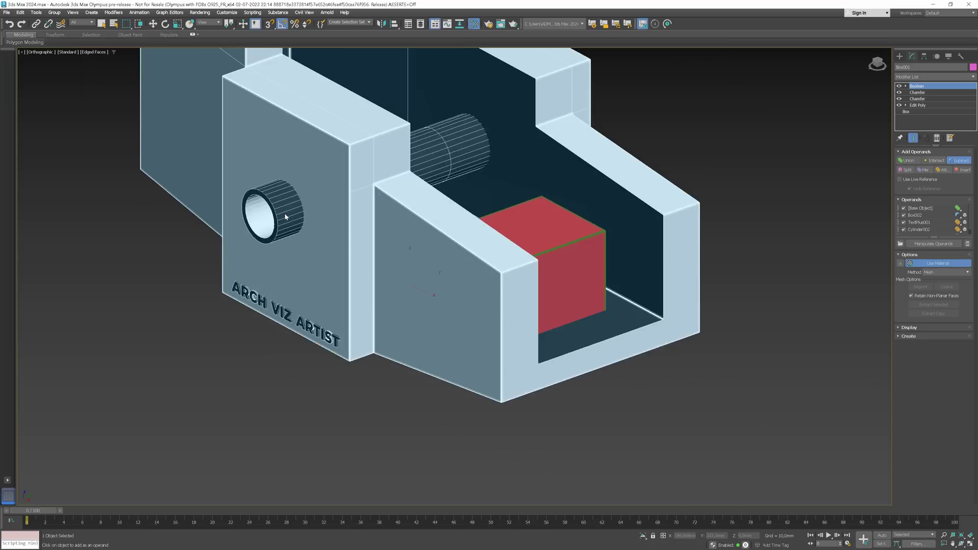
scroll(284, 213, "down", 2)
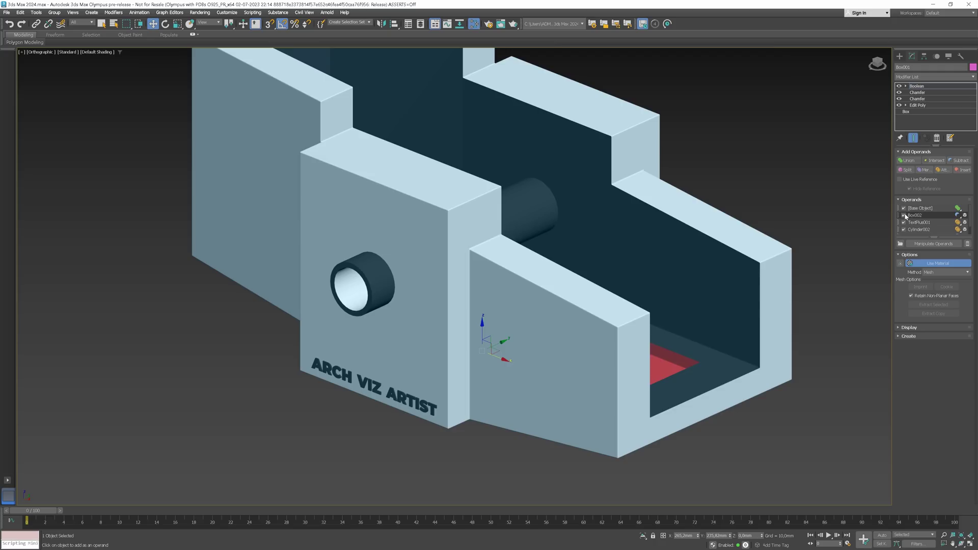
left_click(914, 215)
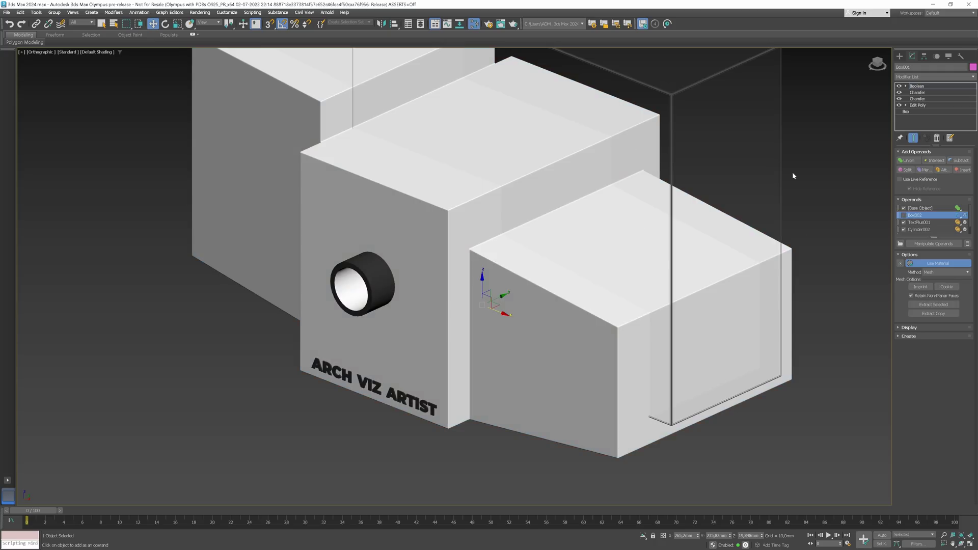
left_click(958, 215)
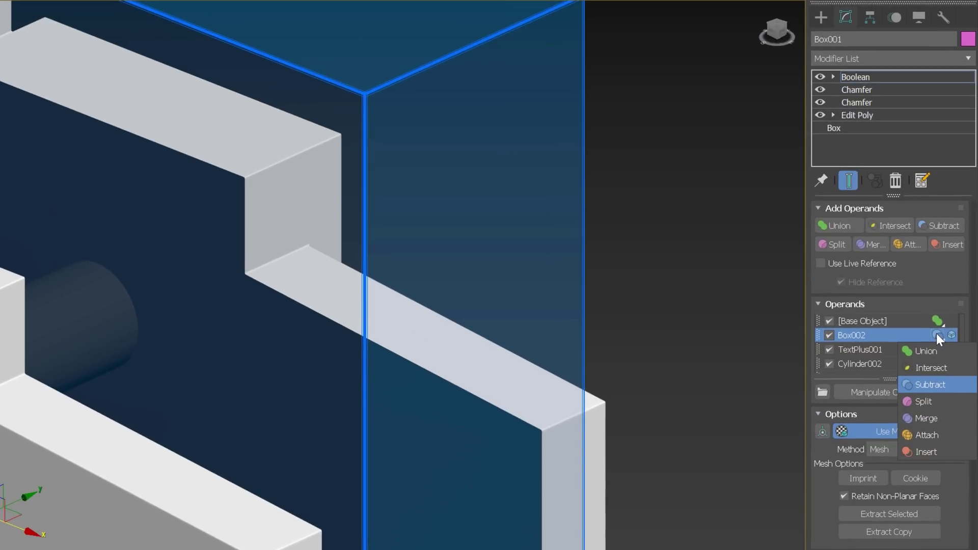
left_click(940, 374)
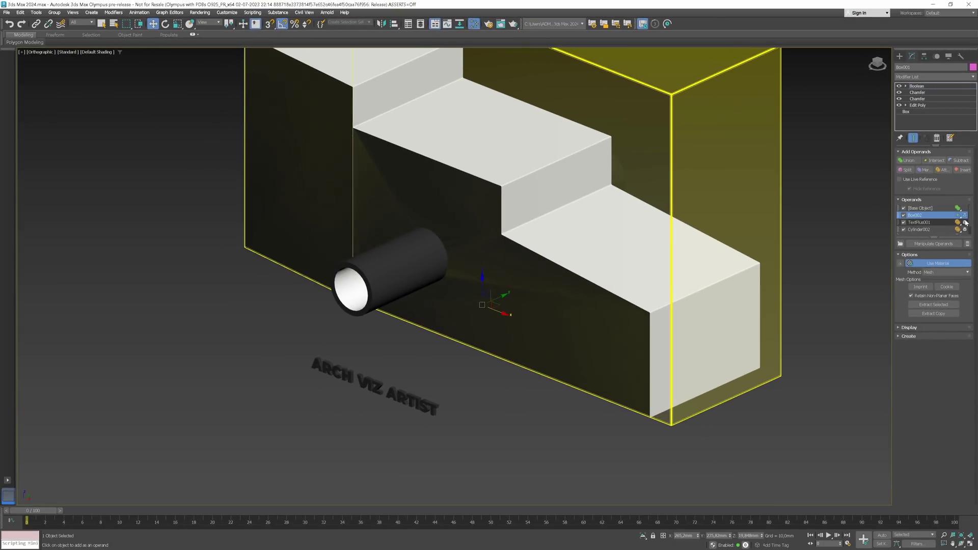
left_click(961, 217)
key("Down")
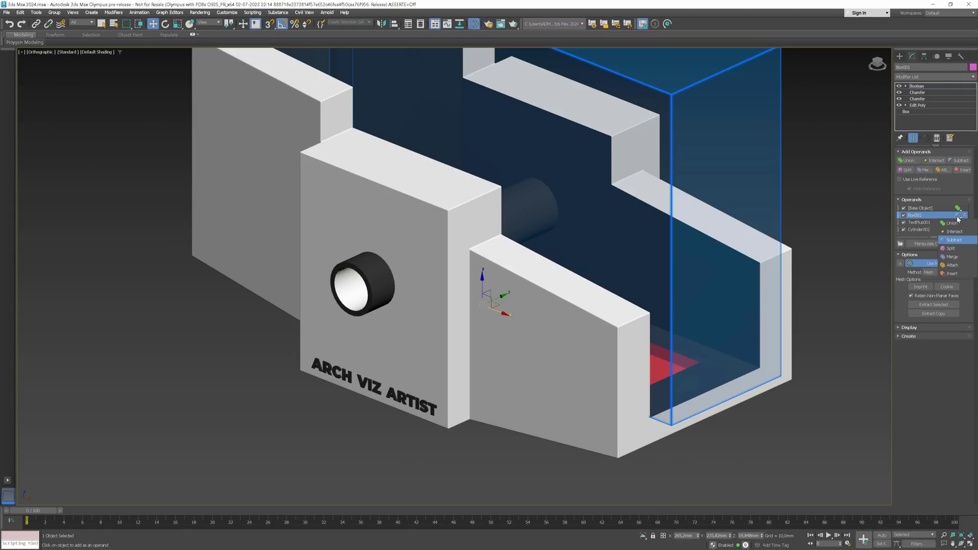
left_click(960, 256)
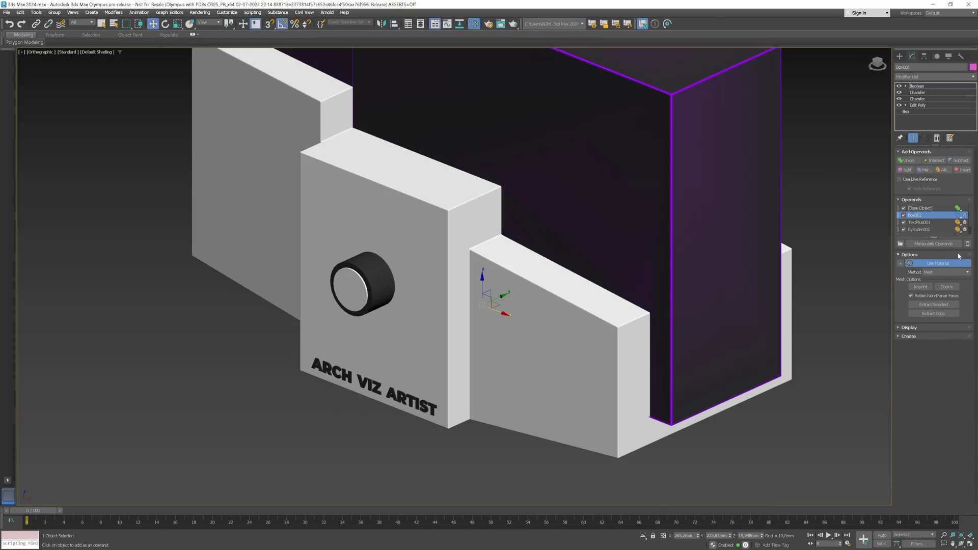
left_click(960, 216)
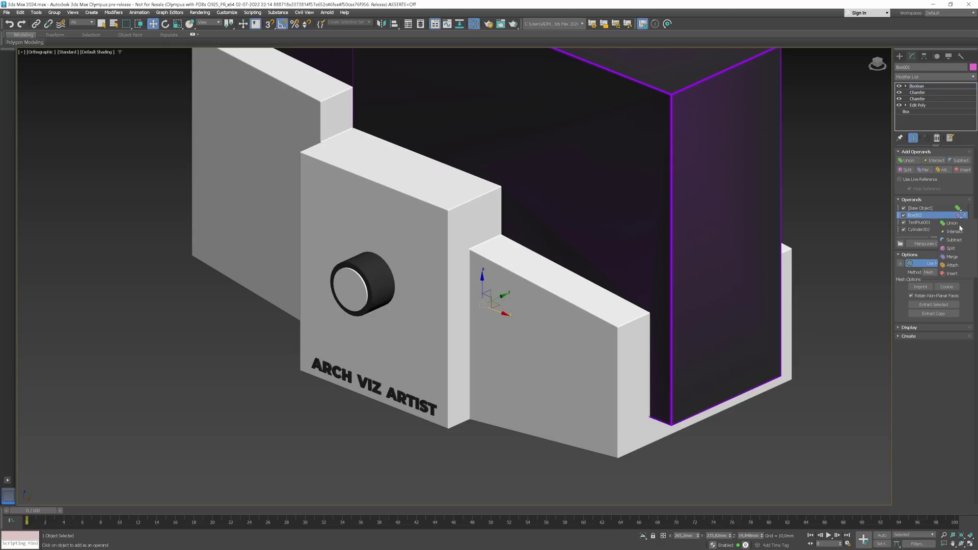
left_click(959, 241)
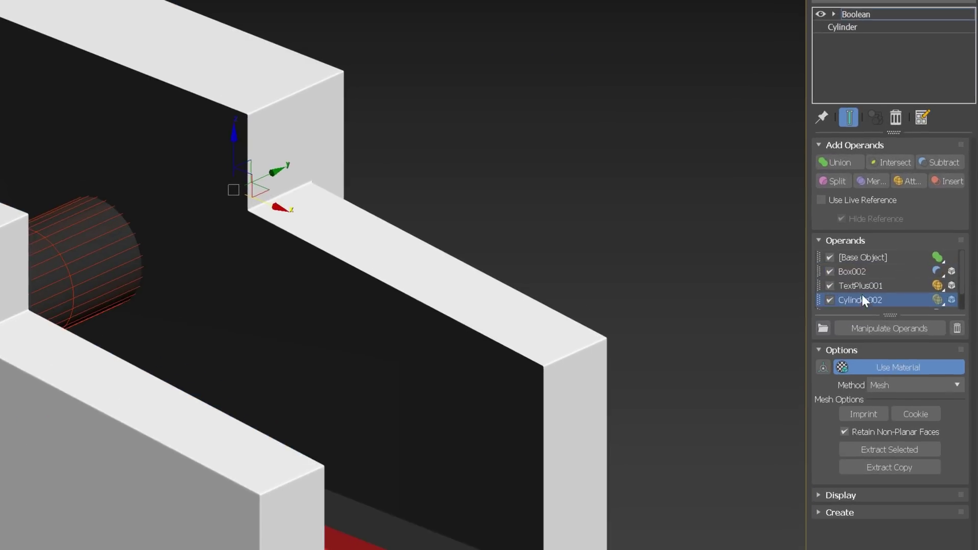
Step: Drag Cylinder002 to the top of the Operands list, testing and restoring its radius
left_click_drag(920, 229, 920, 208)
left_click_drag(861, 258, 857, 262)
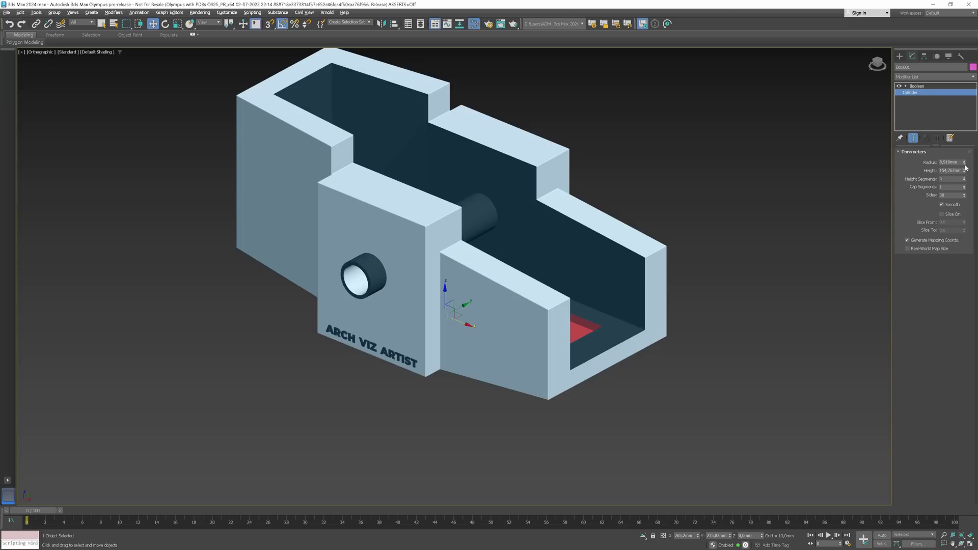
left_click_drag(964, 162, 963, 162)
left_click(435, 239)
scroll(971, 226, "down", 2)
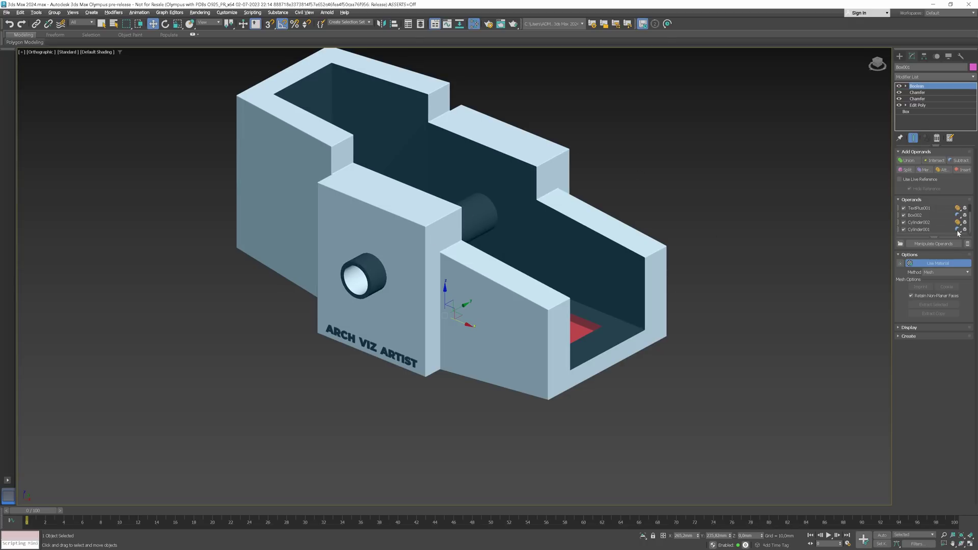
Step: Select the Cylinder002 operand and rotate it 90° to lie horizontally
left_click(929, 228)
left_click(931, 223)
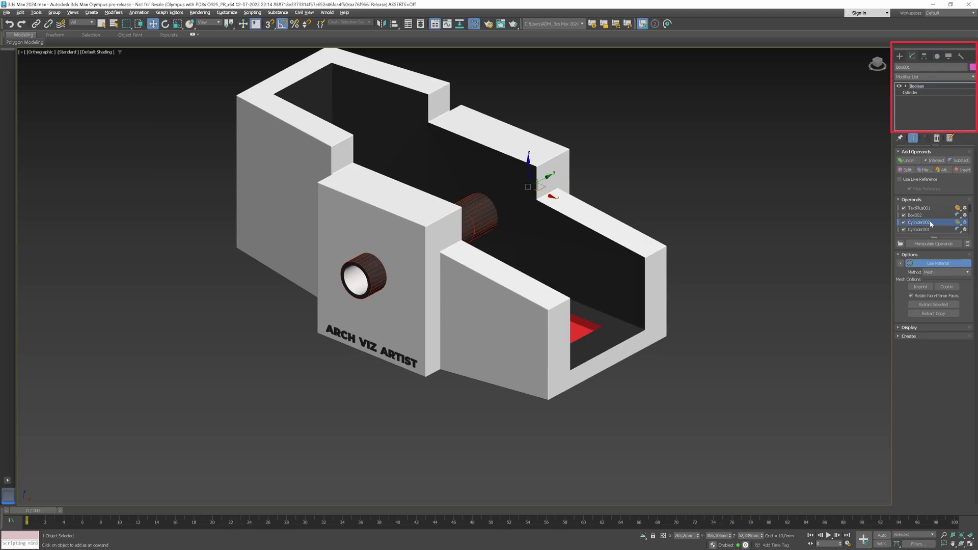
key("t")
key("e")
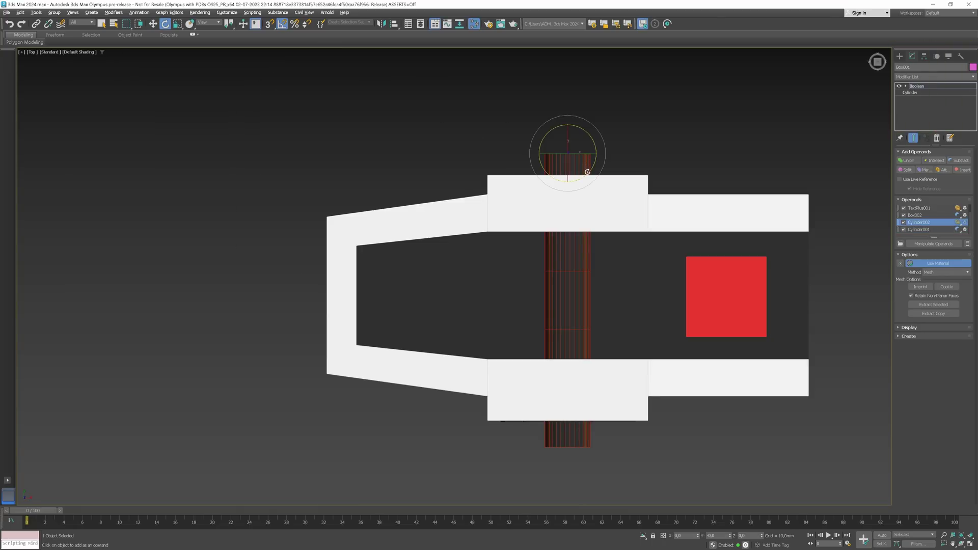
left_click_drag(597, 156, 349, 295)
Step: Slide the cylinder left through the wall and extract it as a standalone object
key("w")
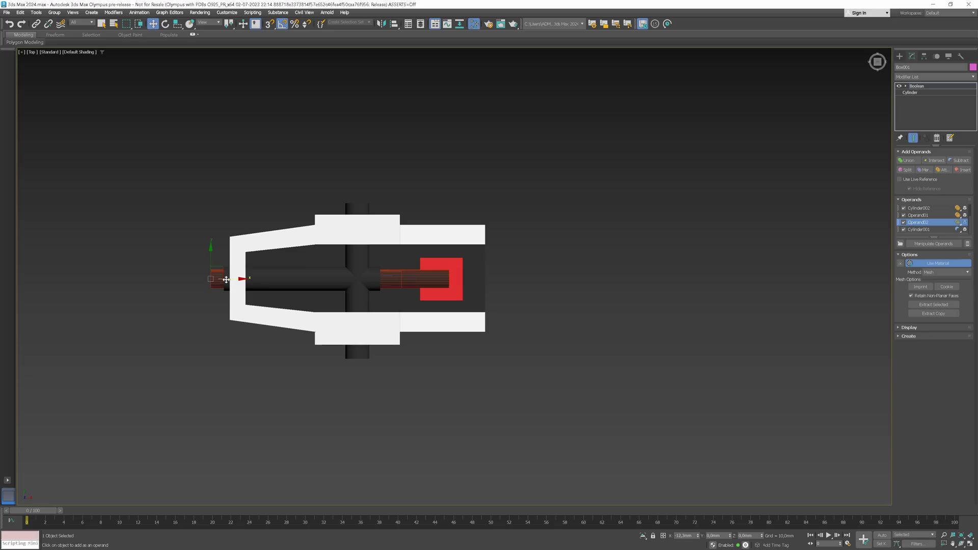
left_click_drag(226, 280, 214, 280)
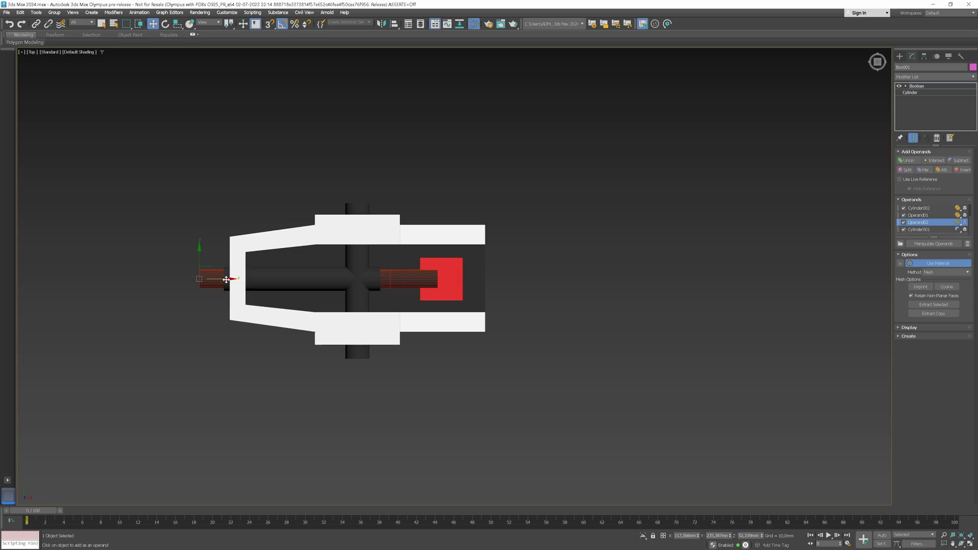
right_click(910, 223)
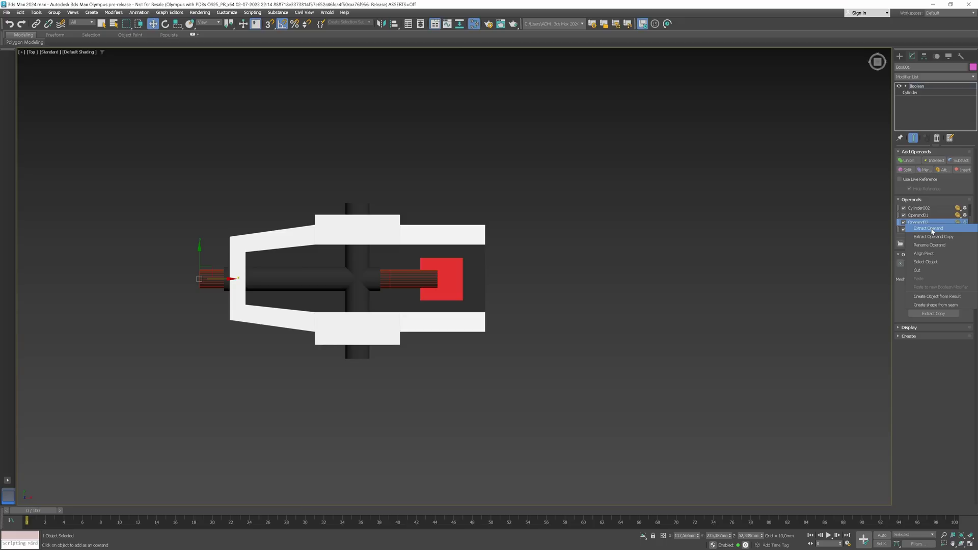
left_click(933, 228)
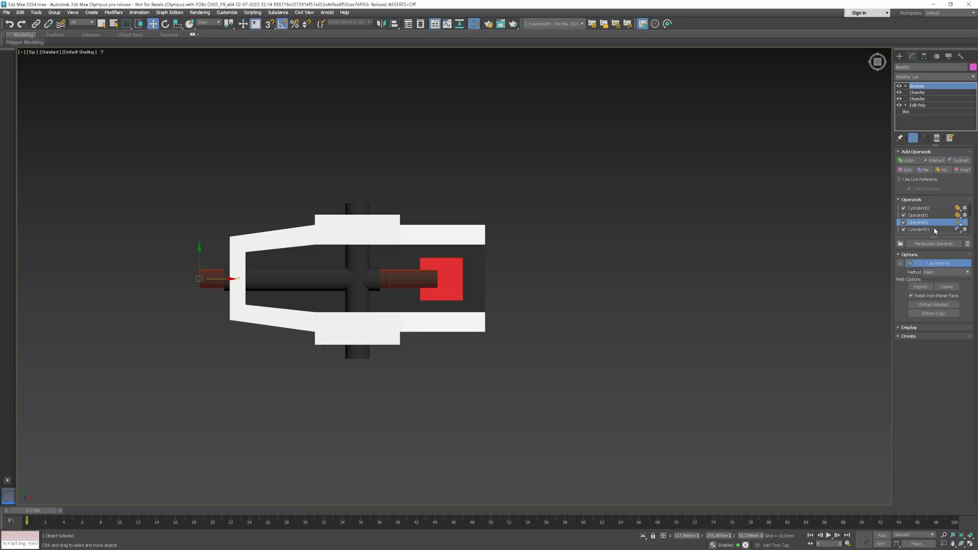
Step: Assign a material to the extracted cylinder in the Slate Material Editor
middle_click_drag(451, 295, 344, 328, "alt")
left_click(250, 355)
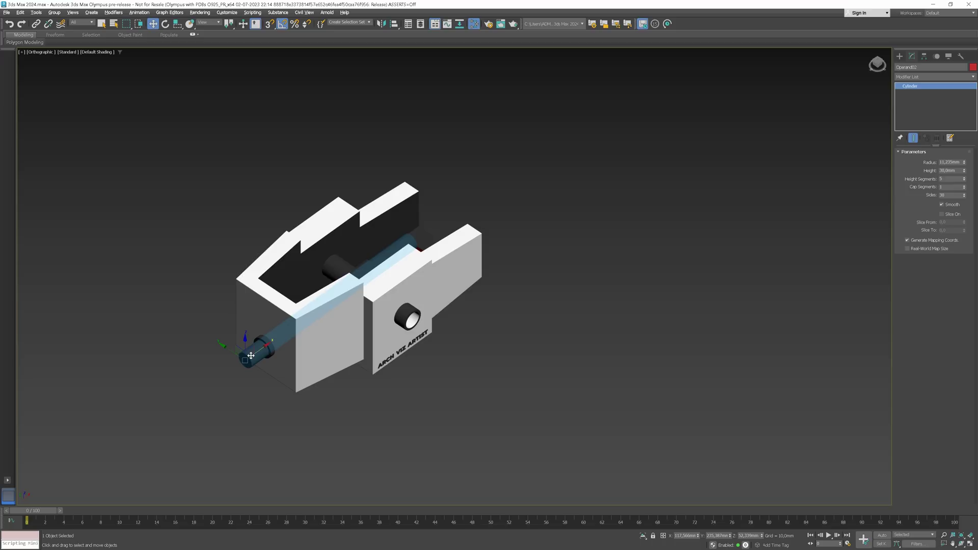
key("m")
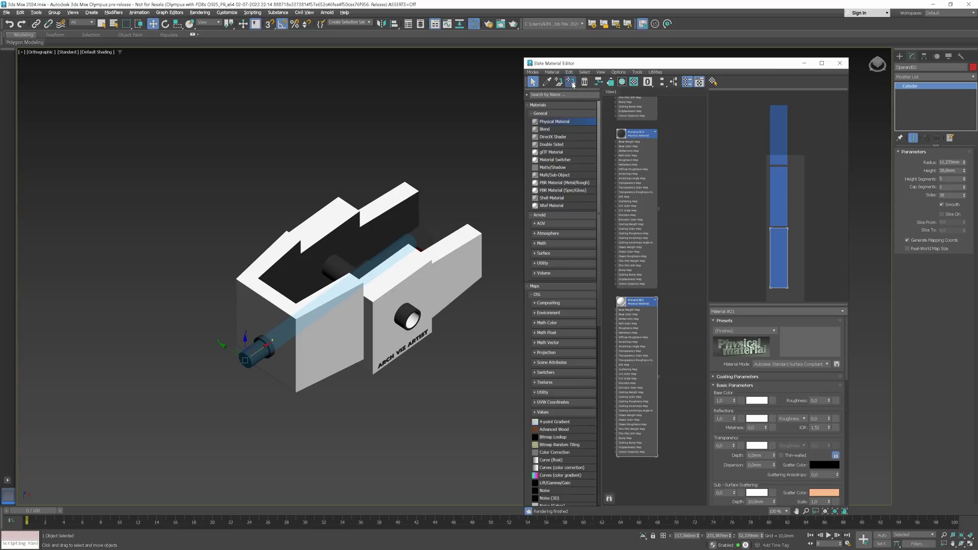
left_click(573, 83)
key("m")
scroll(396, 253, "up", 4)
Step: Select Box001 and pick the cylinder as a Subtract operand
left_click(398, 306)
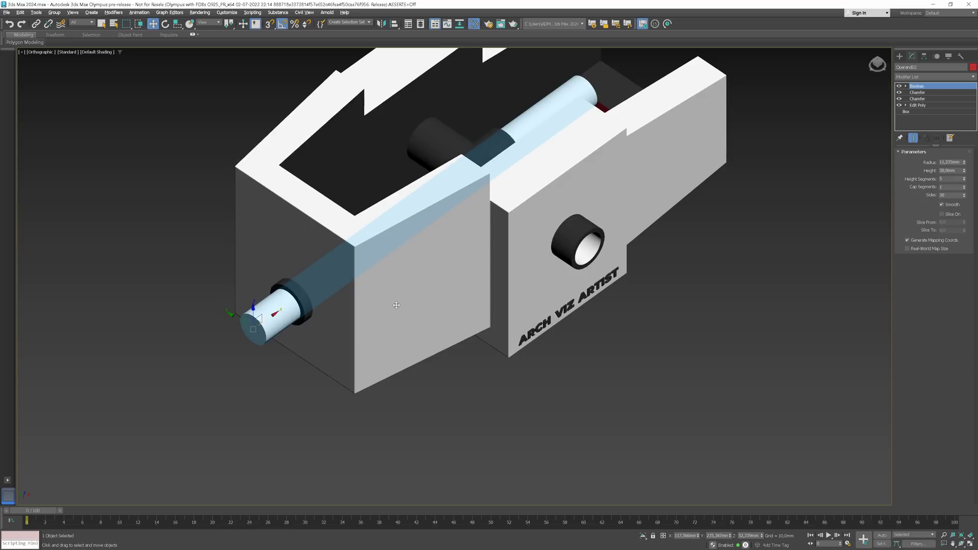
left_click(956, 162)
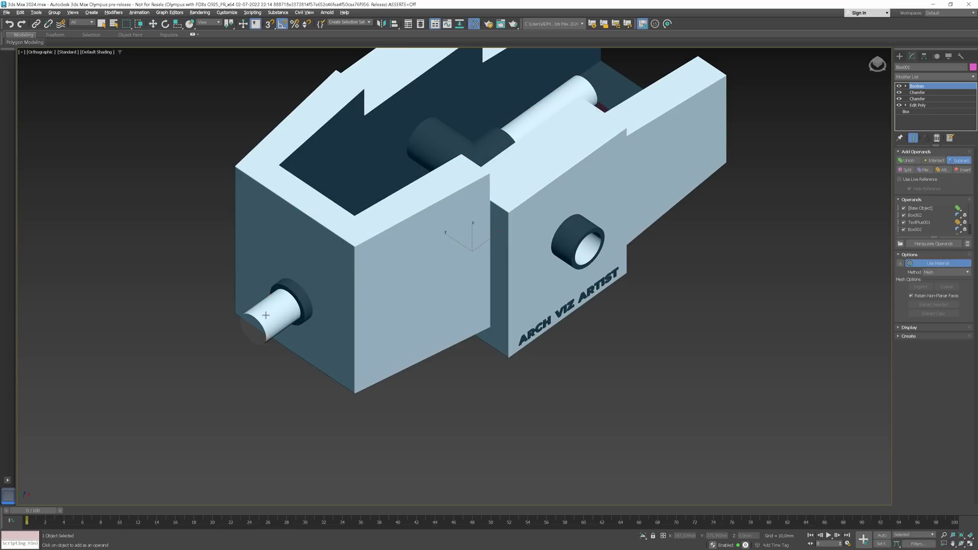
left_click(266, 315)
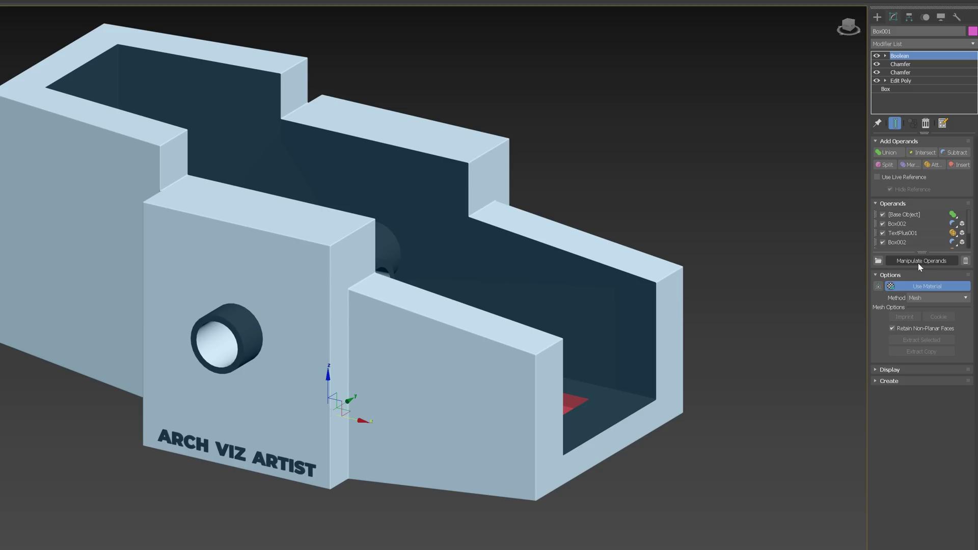
Step: Enable Manipulate Operands and move the Box002 cutter slightly down in top view
left_click(919, 263)
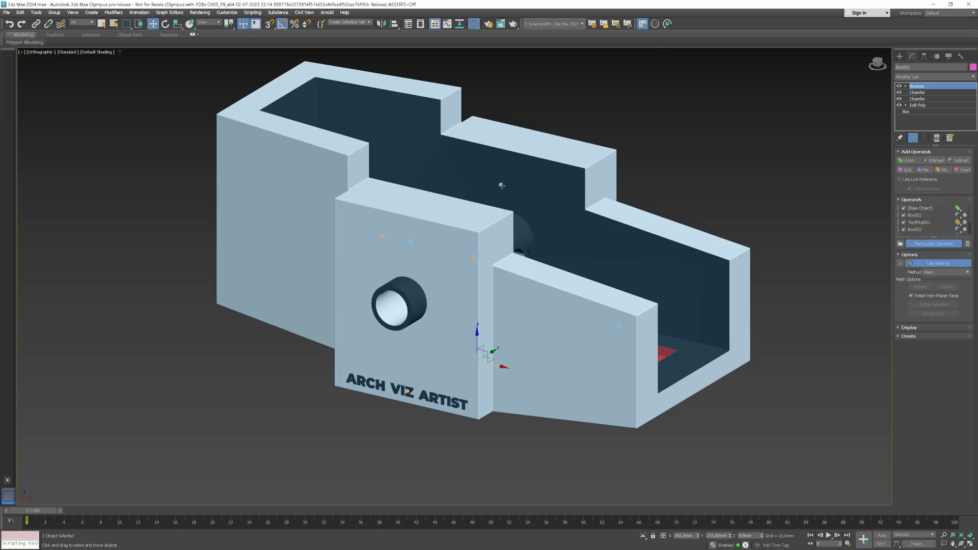
left_click(501, 185)
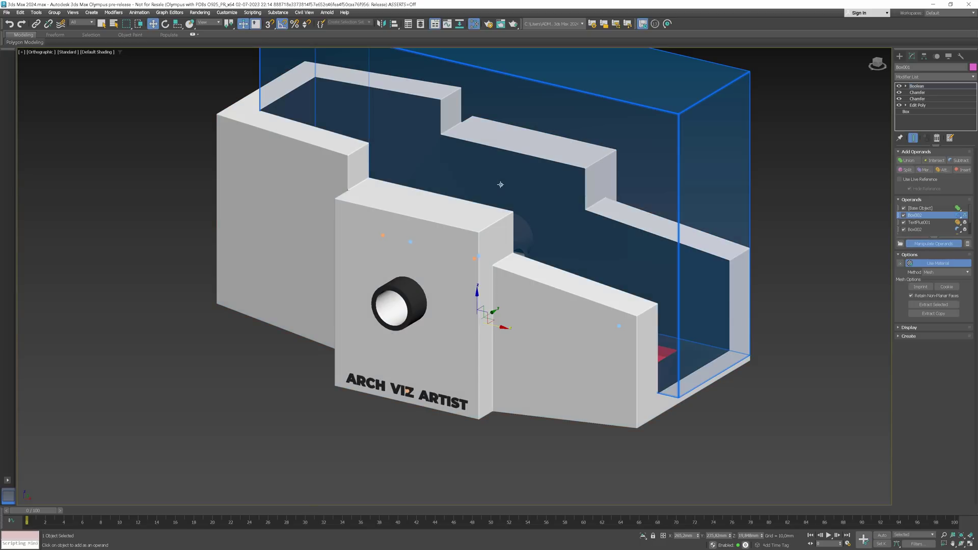
middle_click_drag(546, 291, 496, 305, "alt")
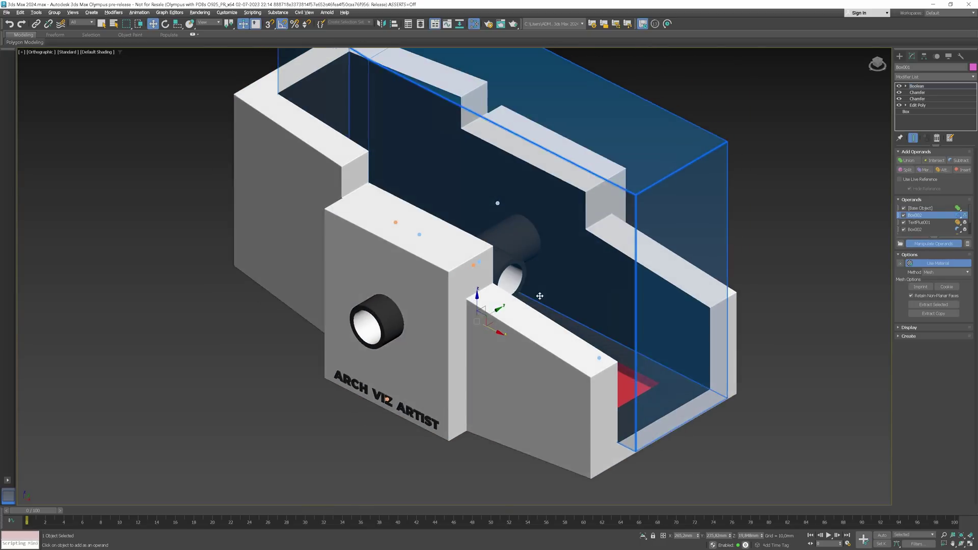
scroll(497, 306, "up", 4)
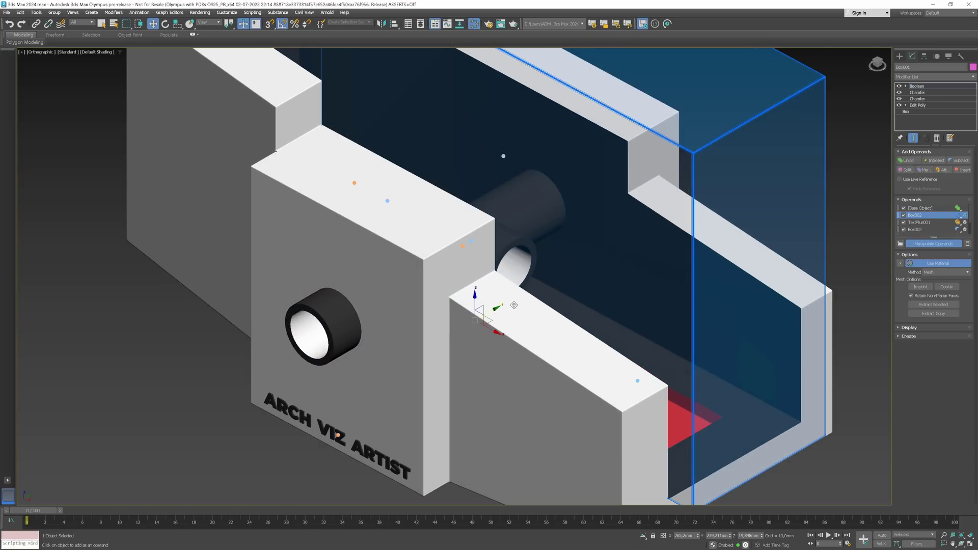
scroll(515, 305, "down", 5)
middle_click_drag(514, 305, 525, 308, "alt")
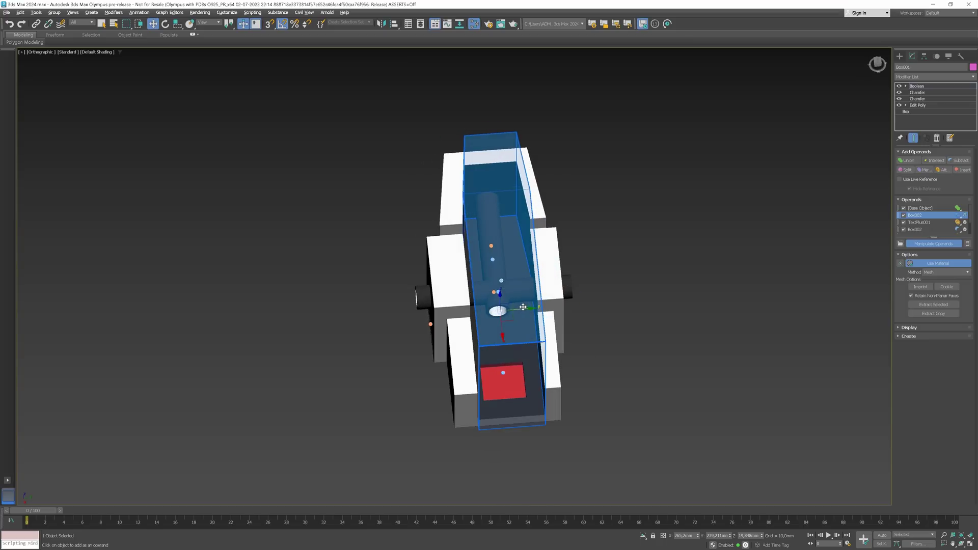
key("t")
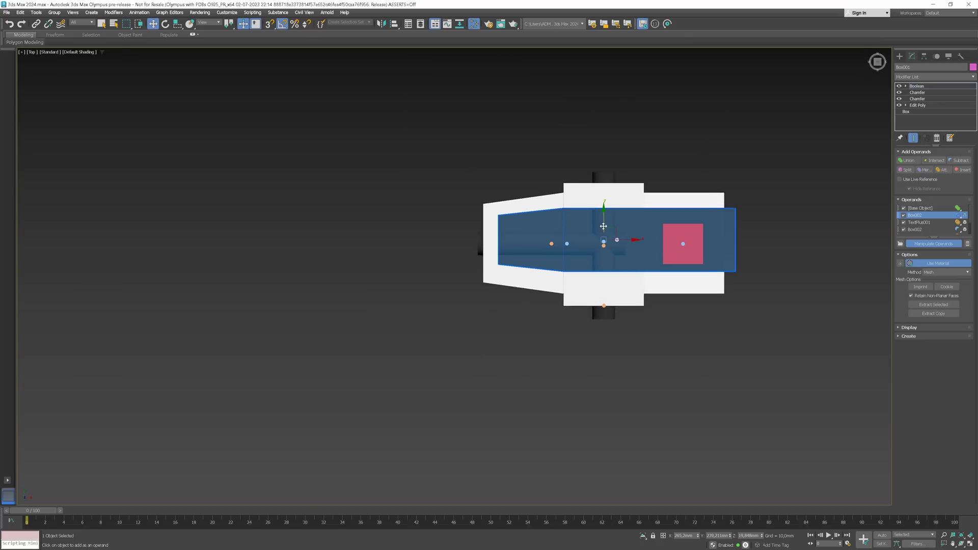
scroll(604, 238, "up", 4)
left_click_drag(603, 242, 604, 252)
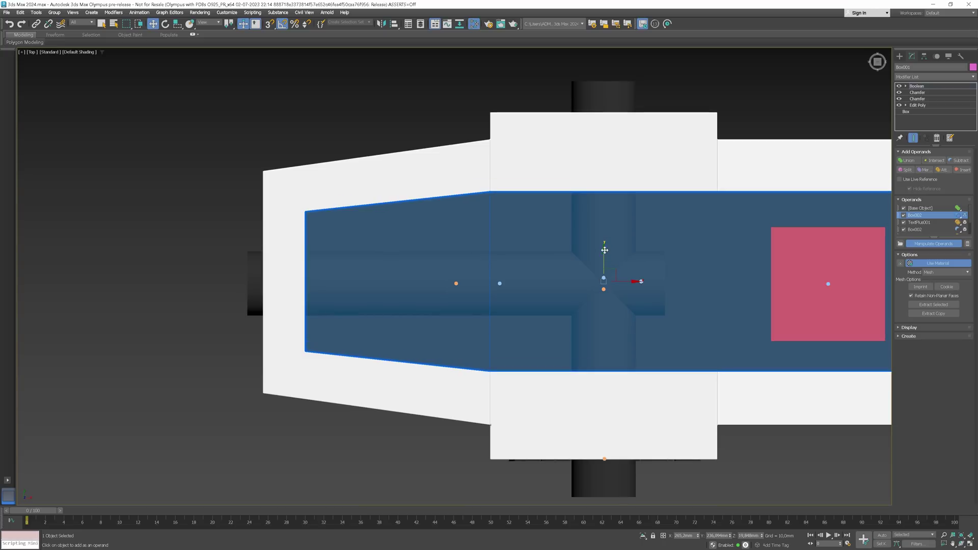
Step: Switch to the rotate tool and open Box002's operand context menu in the viewport
key("r")
key("e")
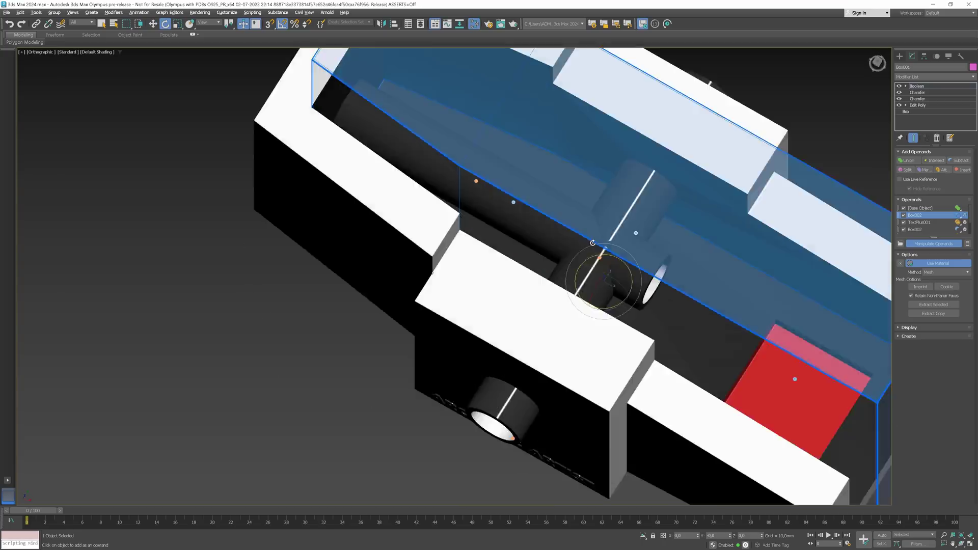
middle_click_drag(609, 259, 556, 178, "alt")
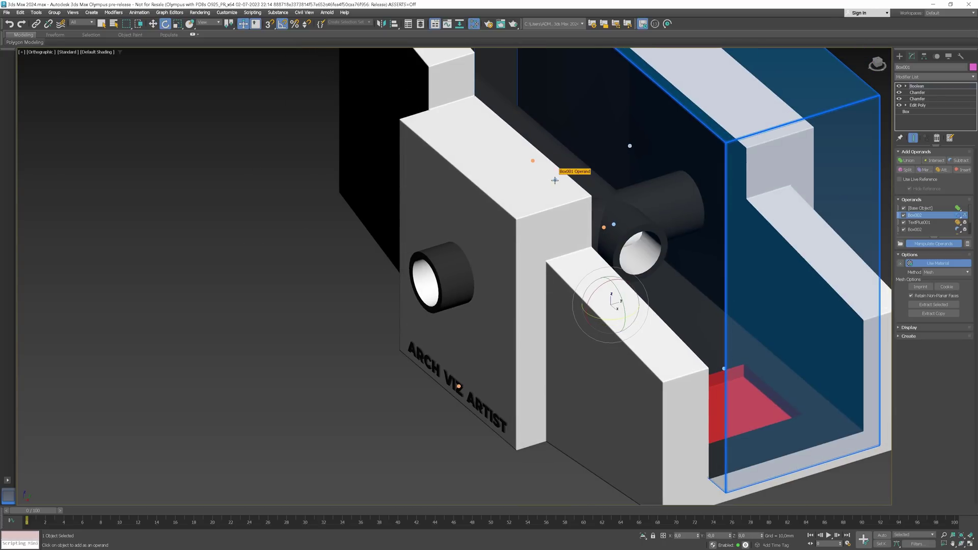
right_click(556, 180)
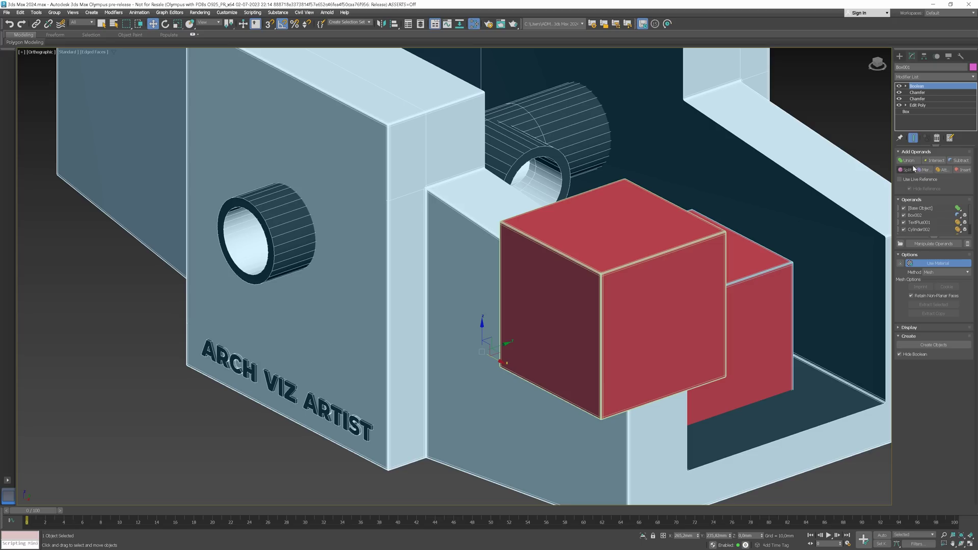
Step: Split the model using the front red cube as the splitter
left_click(914, 167)
left_click(576, 270)
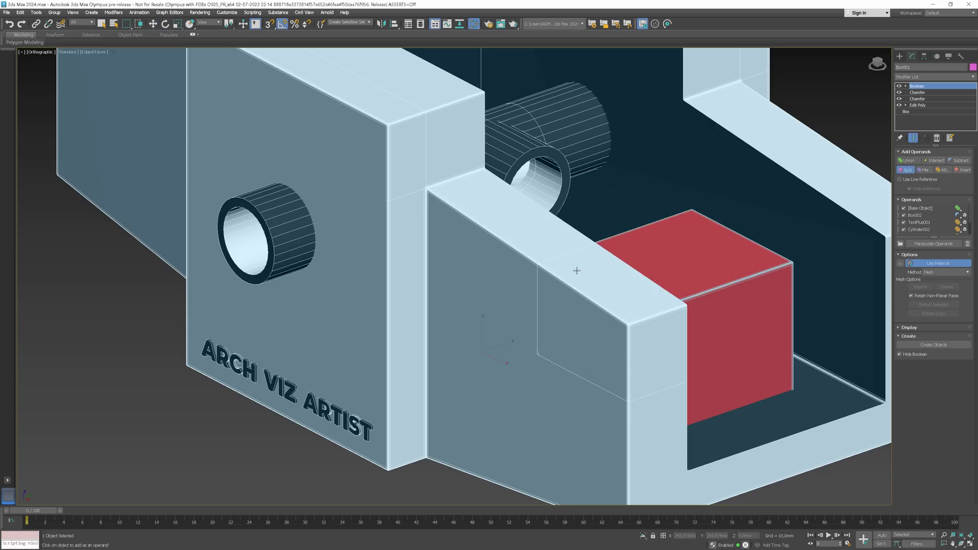
left_click(908, 172)
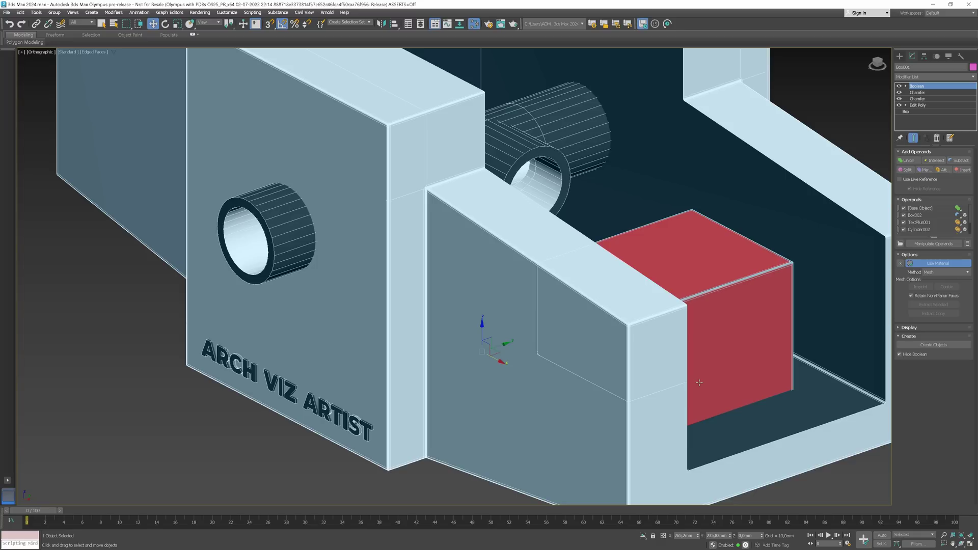
Step: Add an Edit Poly modifier and shift the split-off front block slightly right in Element mode
left_click(939, 78)
left_click(937, 79)
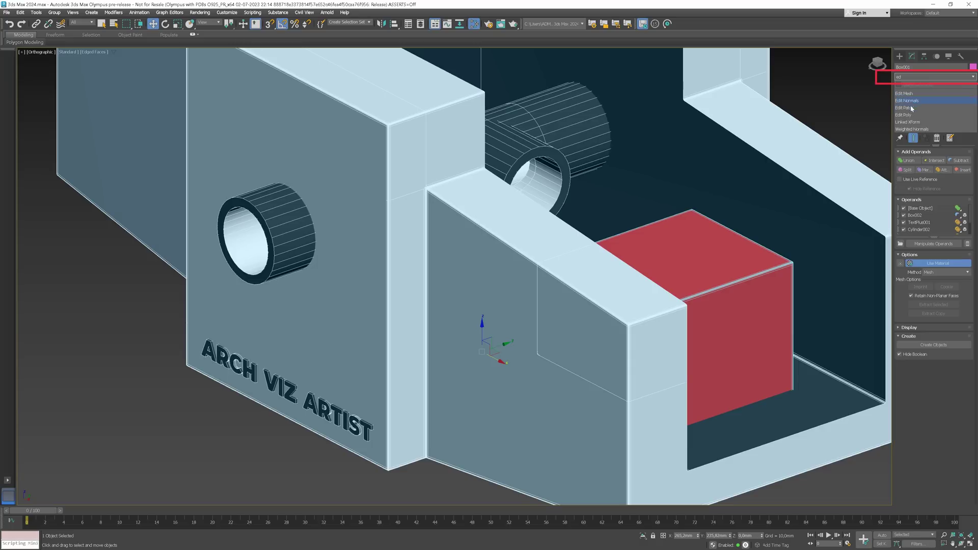
left_click(949, 214)
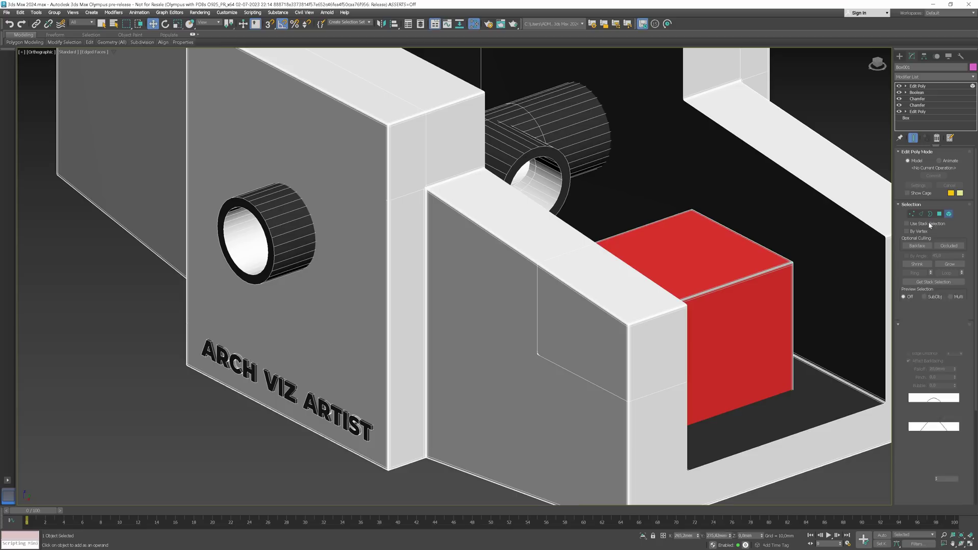
left_click(592, 305)
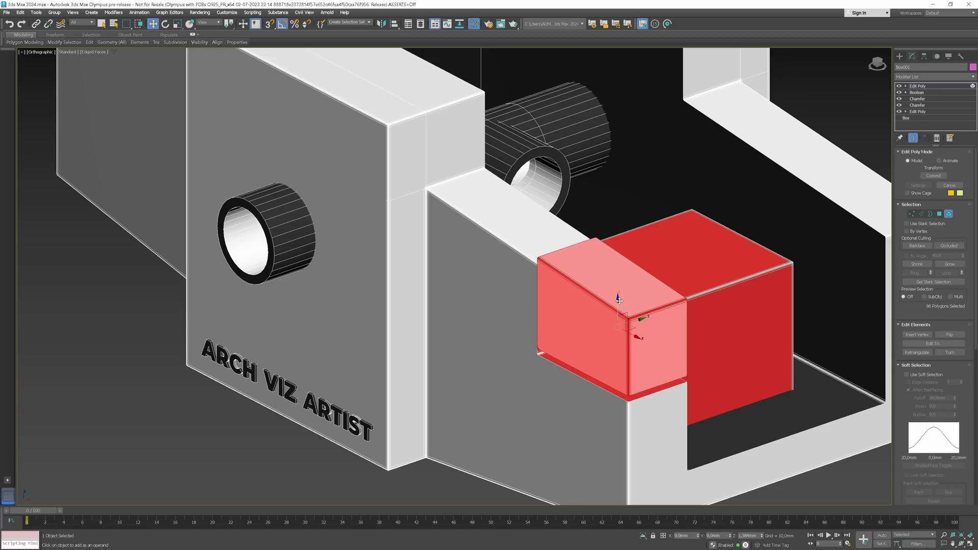
middle_click_drag(617, 306, 626, 309, "alt")
scroll(627, 309, "up", 2)
left_click_drag(640, 321, 647, 322)
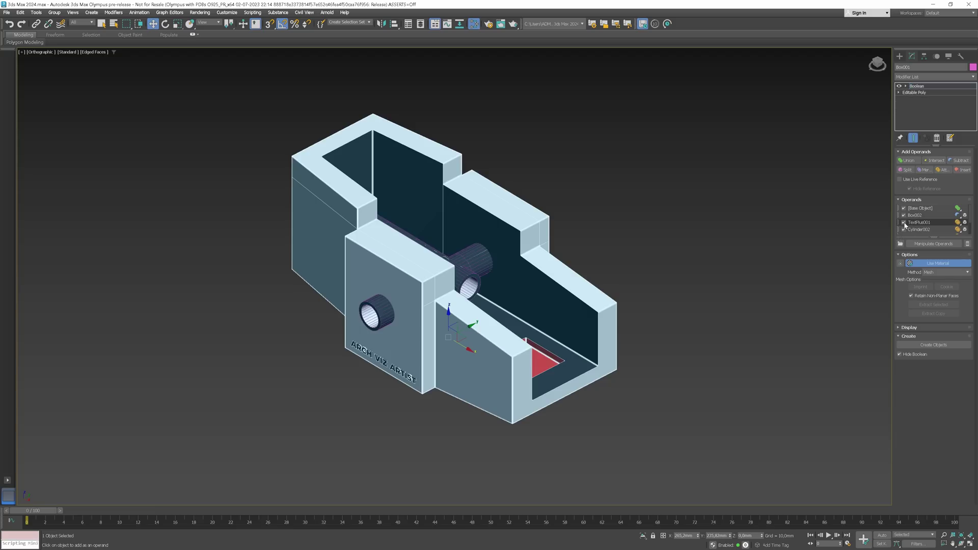
Step: Select the TextPlus001 operand, convert the Boolean parts to separate objects, and move the box aside
left_click(905, 224)
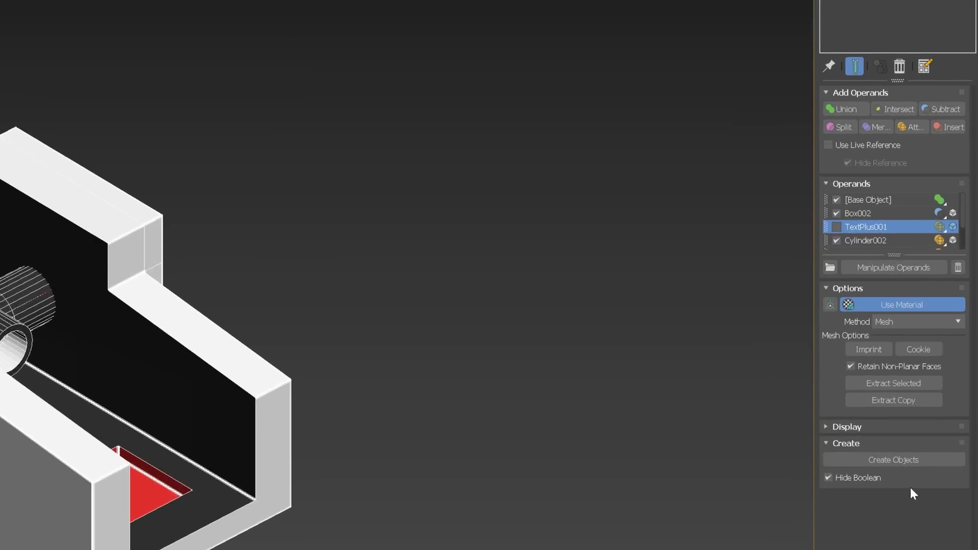
left_click(869, 472)
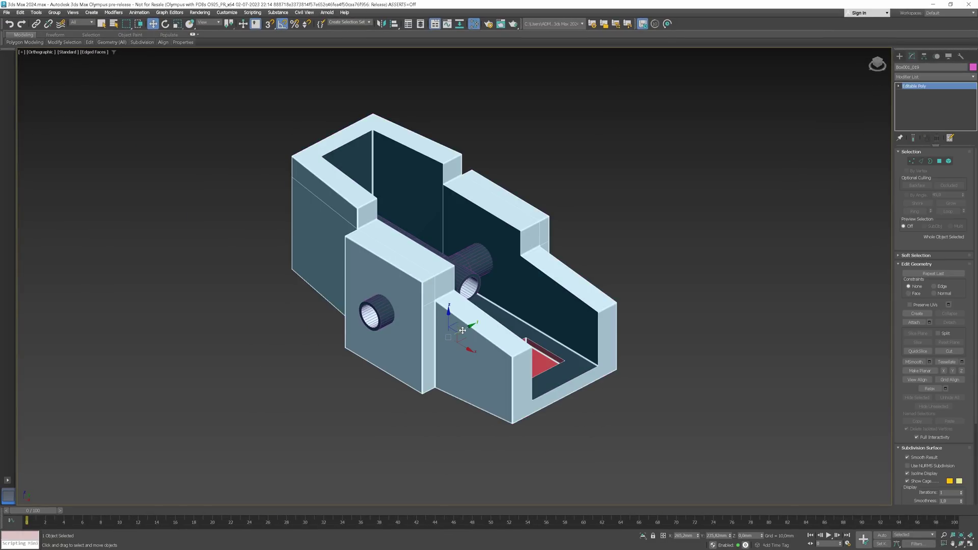
left_click_drag(463, 330, 733, 189)
Step: Unhide all objects, select the boxy model, and pick its TextPlus001 operand
right_click(424, 261)
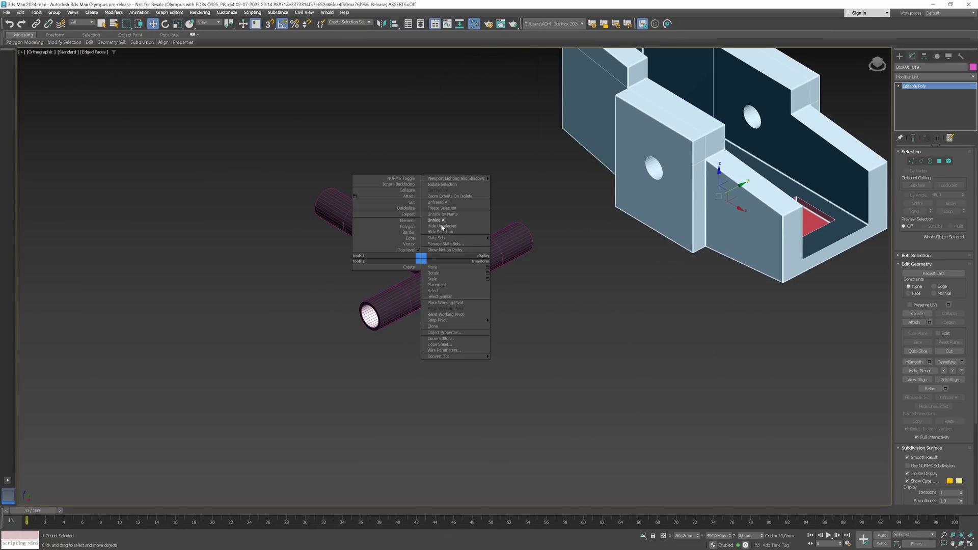
left_click(448, 221)
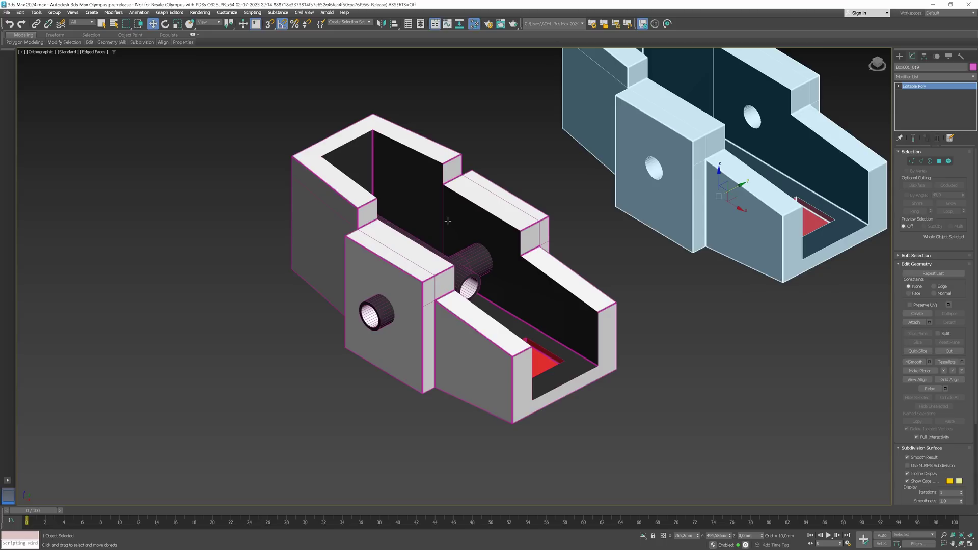
left_click(423, 290)
left_click(907, 227)
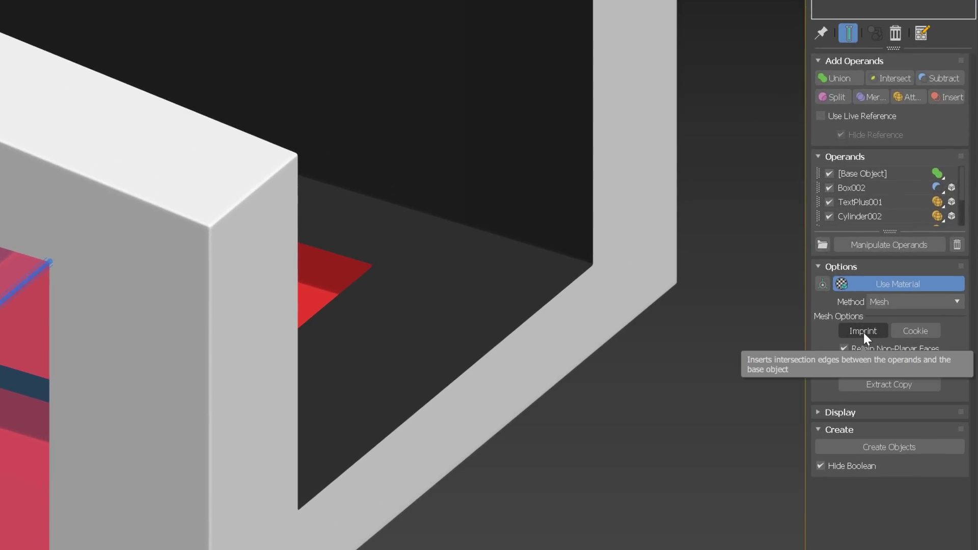
Step: Imprint Box002's square onto the front wall and recess that polygon inward with Edit Poly
left_click(863, 333)
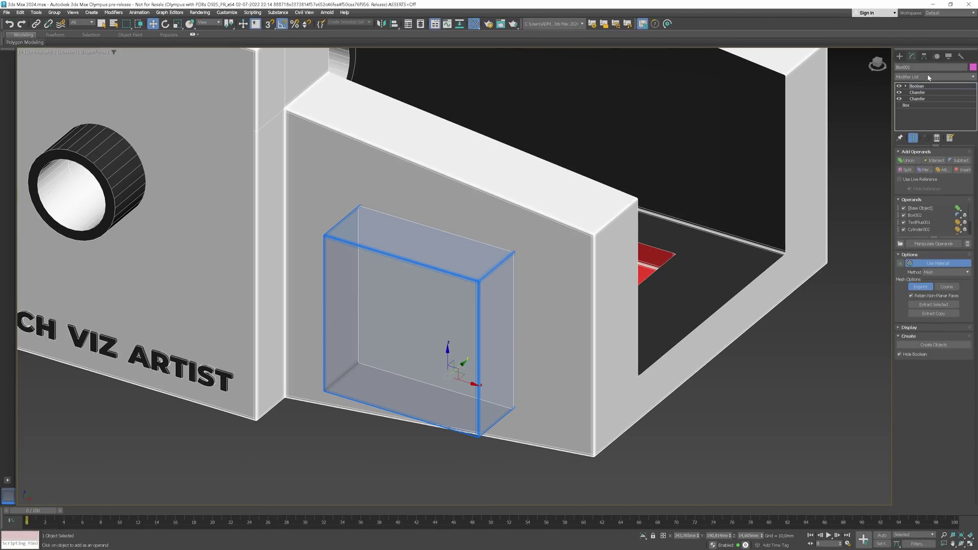
left_click(929, 78)
left_click(916, 112)
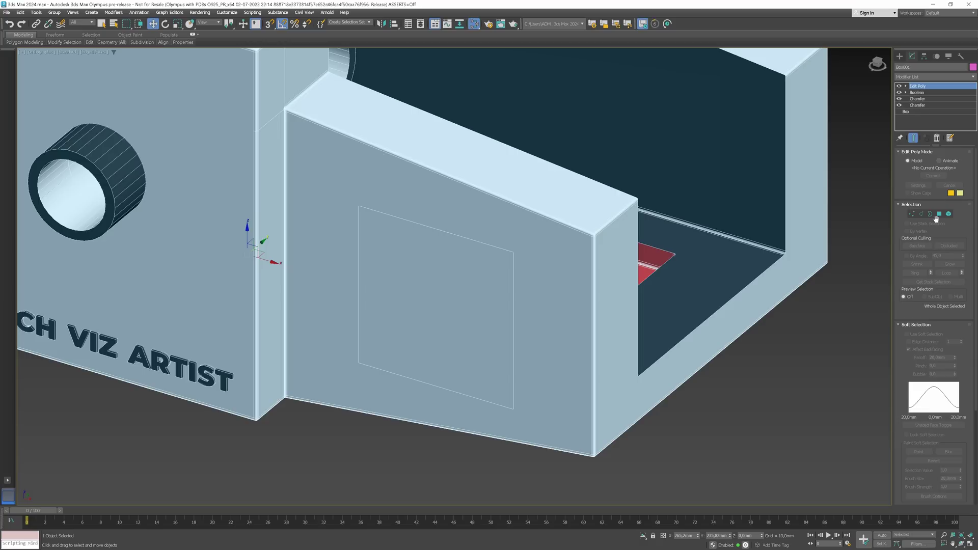
left_click(939, 213)
left_click(450, 301)
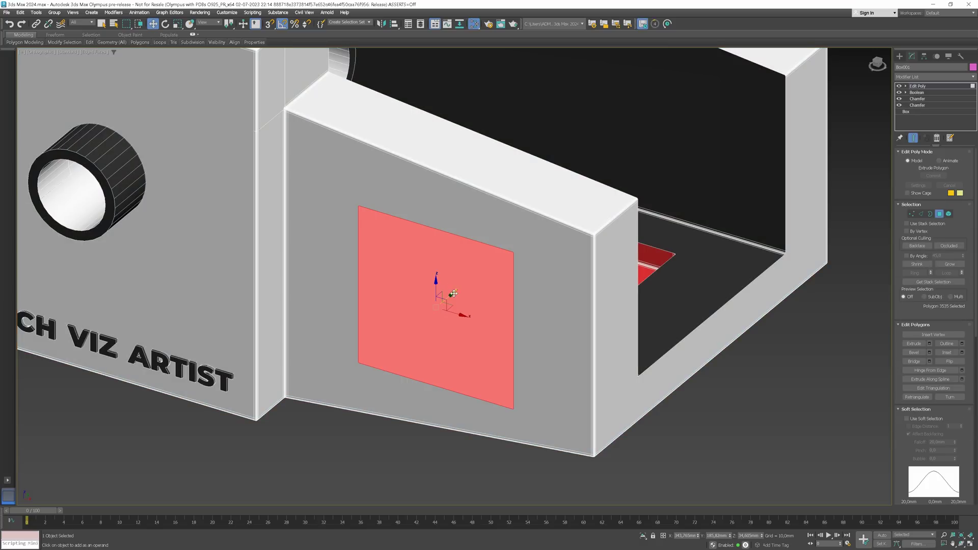
left_click_drag(453, 294, 457, 290)
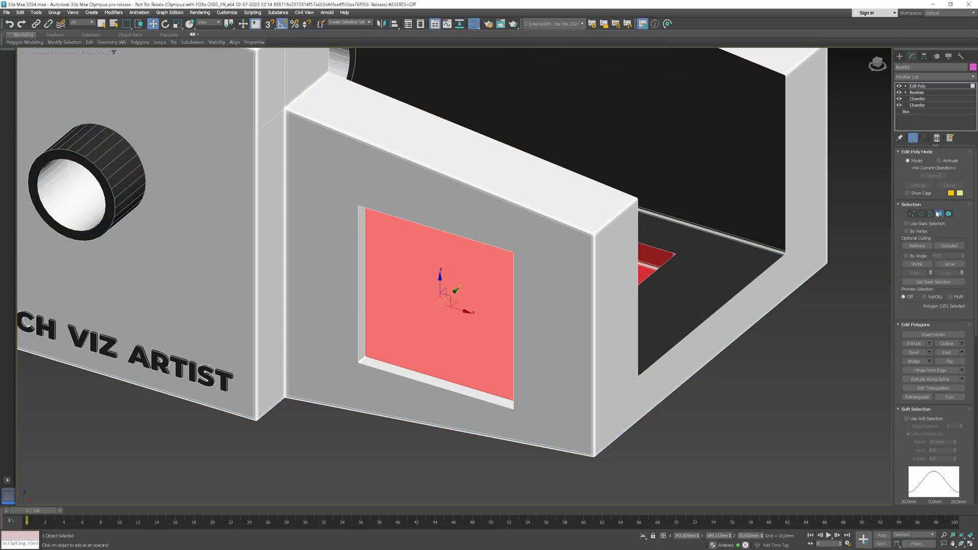
left_click(916, 91)
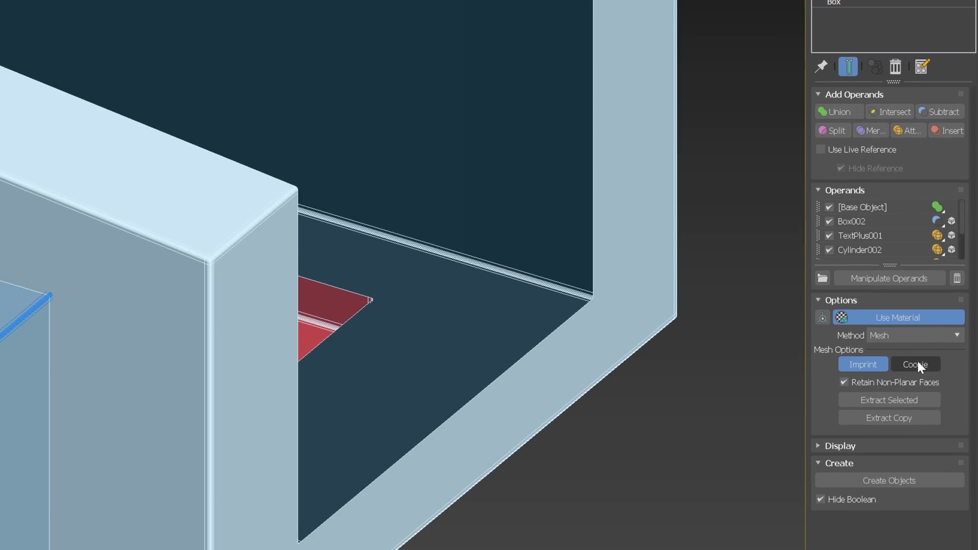
Step: Switch the box operand to Cookie mode and orbit to inspect the square cutout
left_click(915, 368)
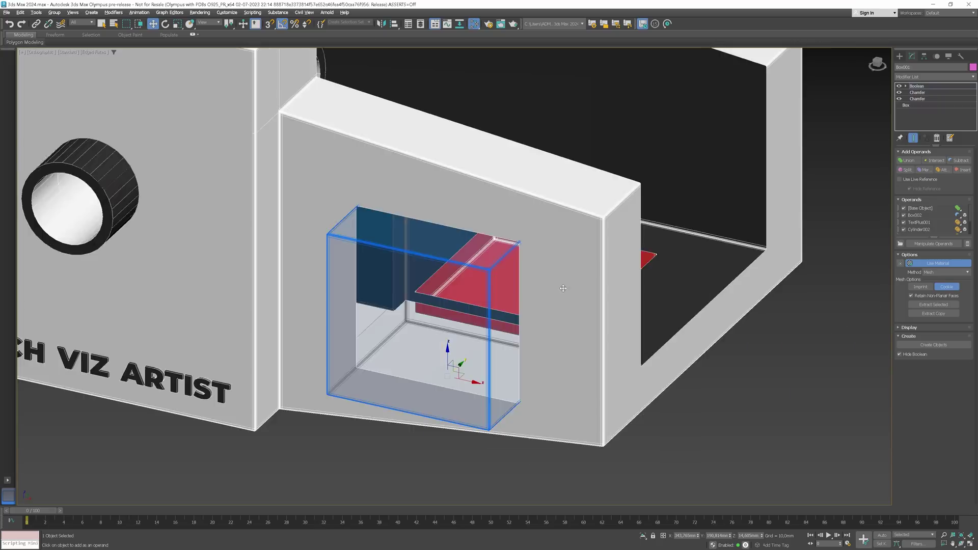
middle_click_drag(564, 288, 570, 287, "alt")
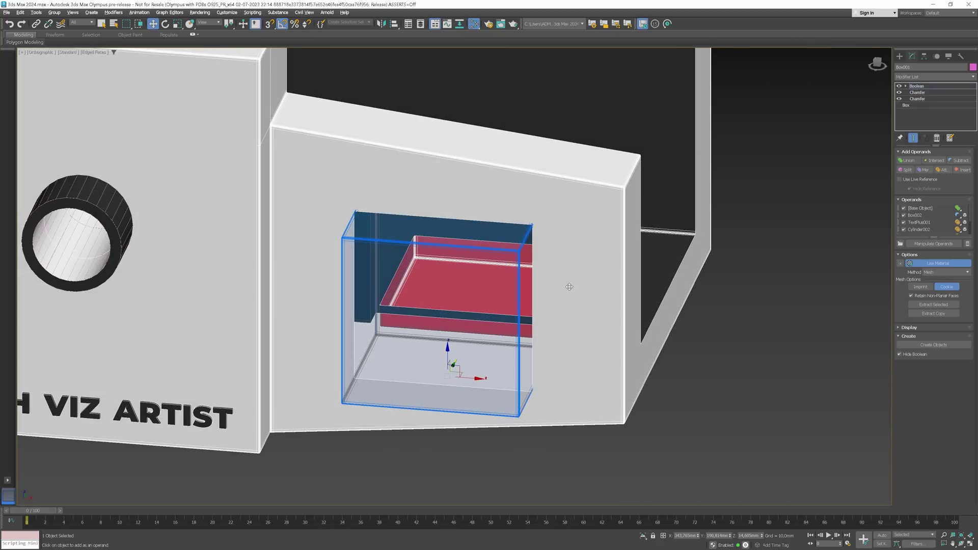
left_click(954, 288)
Step: Preview Results and Selected Operands in Shaded mode, then set the Boolean Method to OpenVDB
left_click(900, 328)
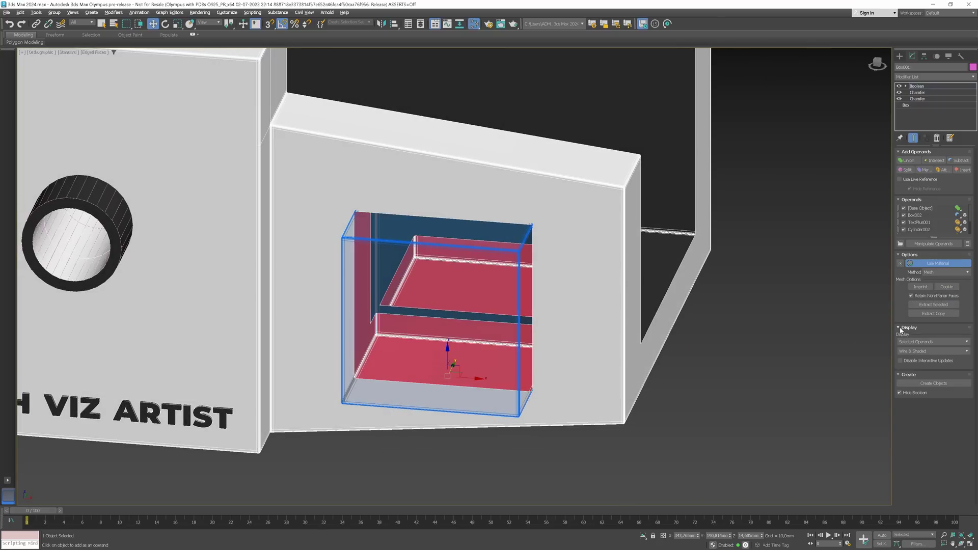
left_click(936, 341)
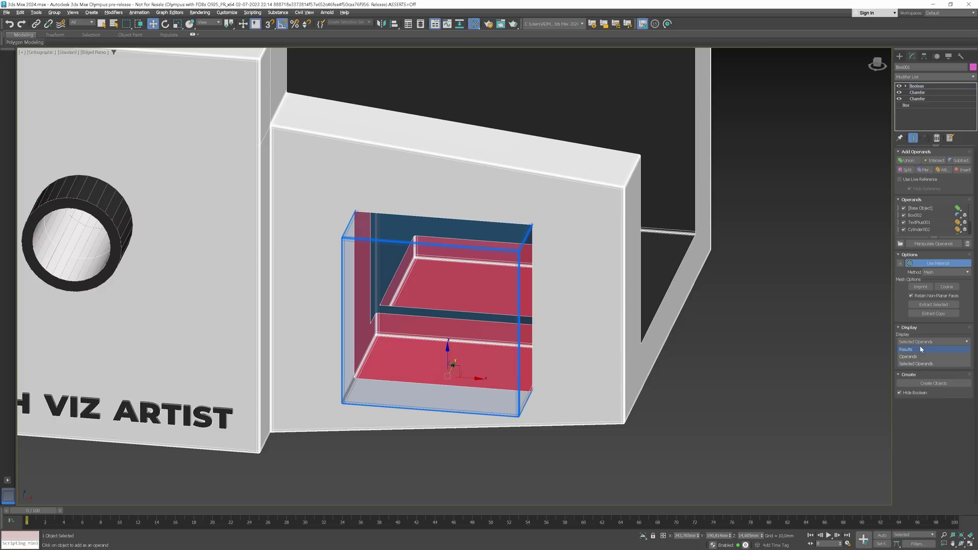
left_click(921, 346)
left_click(927, 360)
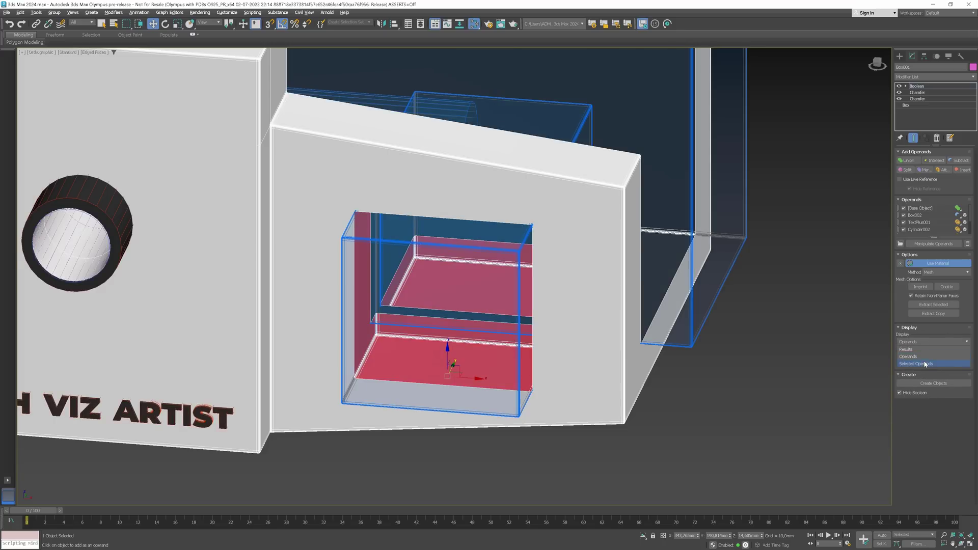
left_click(927, 351)
left_click(917, 358)
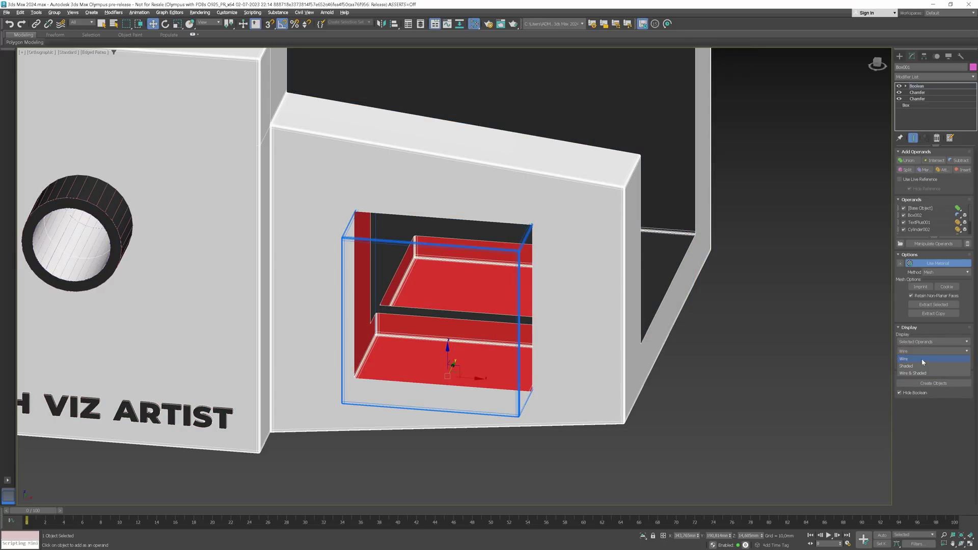
left_click(920, 367)
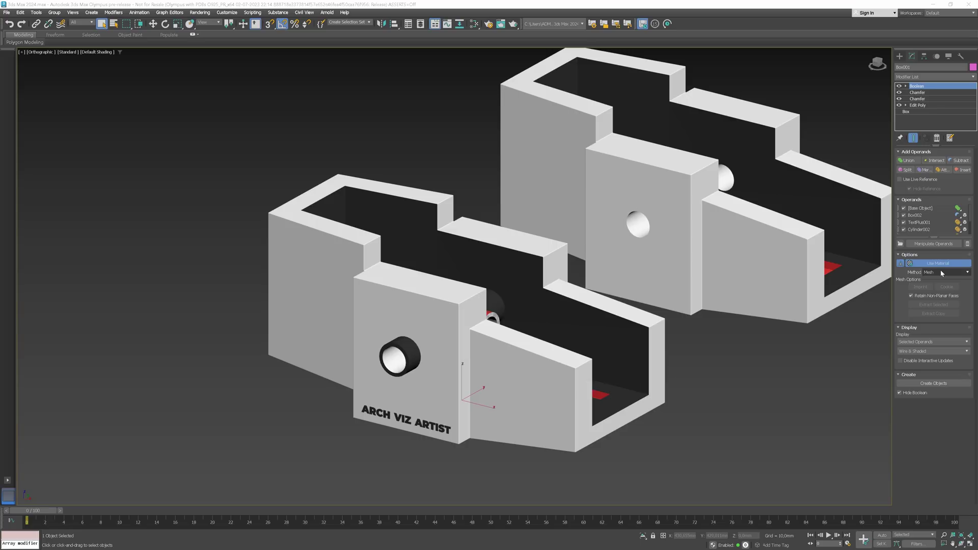
left_click(941, 270)
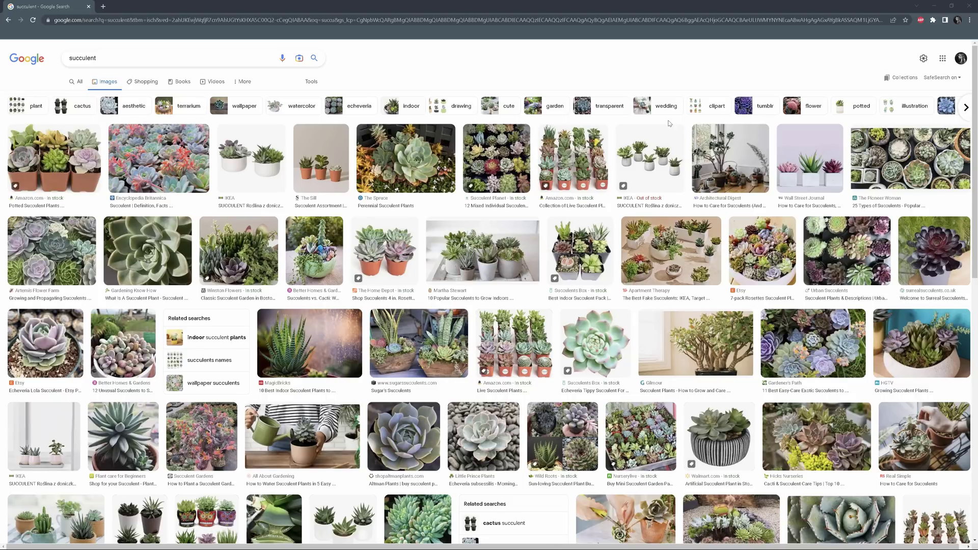
scroll(394, 111, "down", 1)
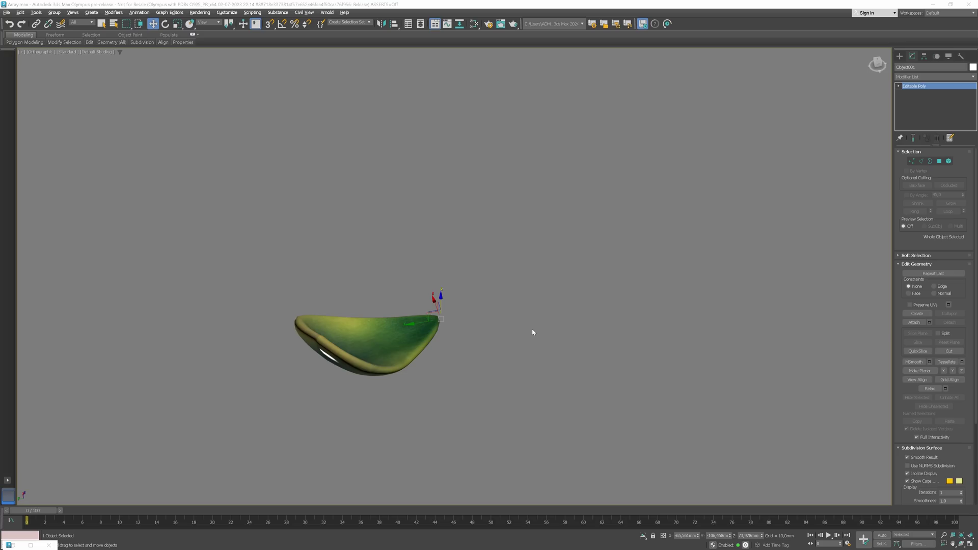
Step: Add an Array modifier to the leaf and set its Distribution to Phyllotaxis
left_click(910, 77)
type("array")
key("Return")
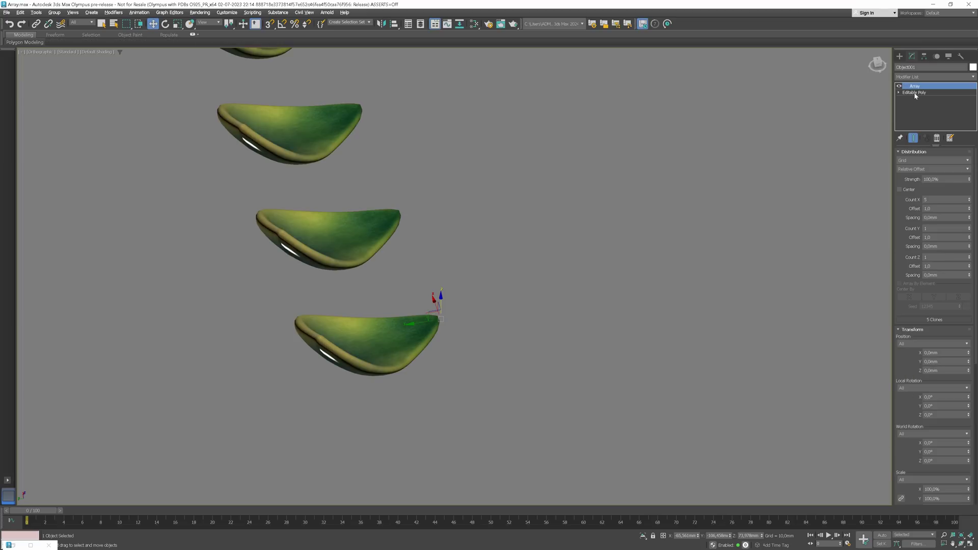
left_click(933, 160)
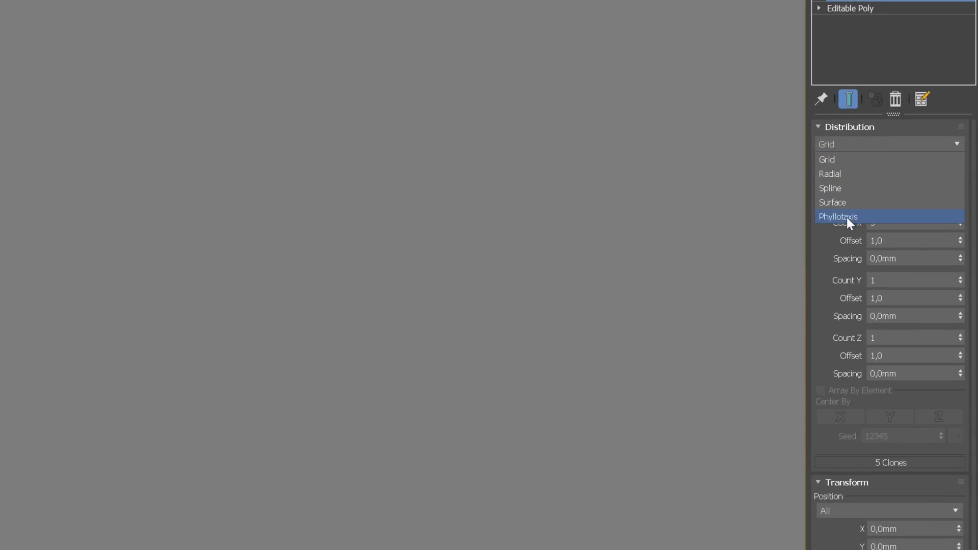
left_click(866, 215)
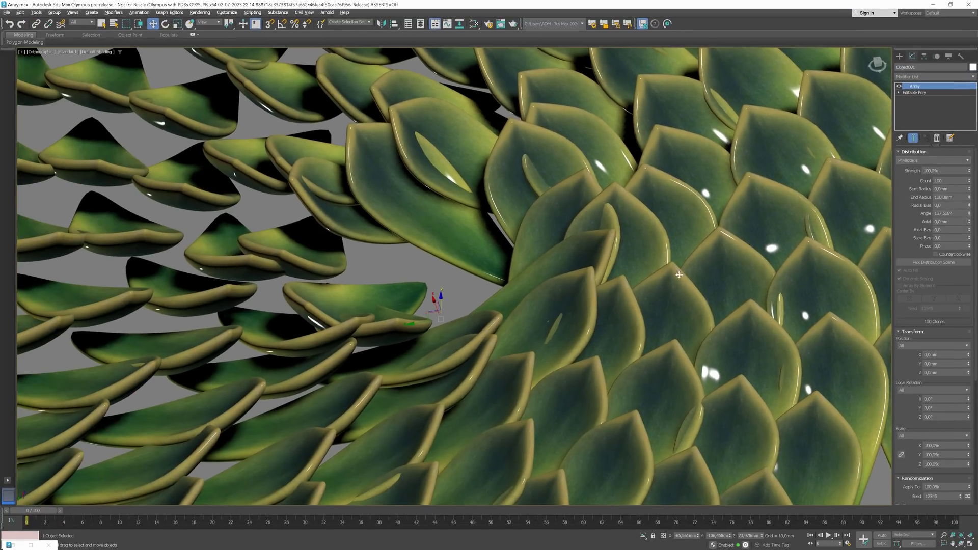
scroll(436, 299, "down", 5)
scroll(441, 308, "down", 2)
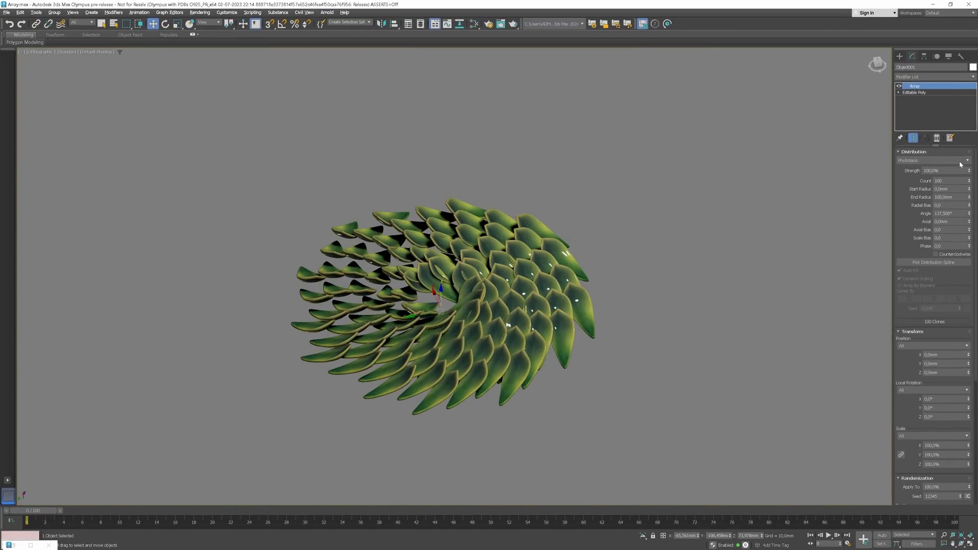
Step: Lower Strength to 77.2% and tune end radius, radial bias, spiral angle and axial bias
mouse_move(970, 171)
left_mouse_down()
mouse_move(971, 195)
mouse_move(964, 188)
left_mouse_up()
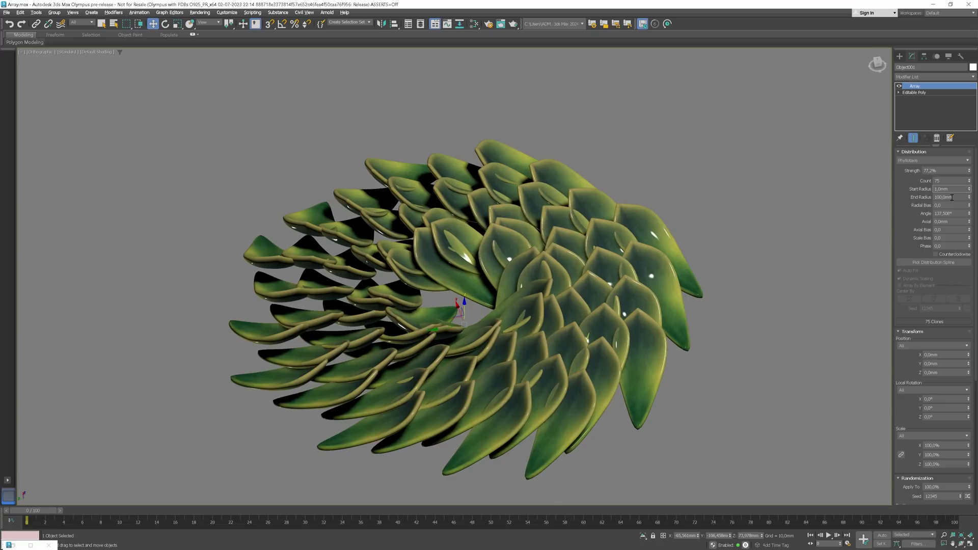
mouse_move(970, 200)
left_mouse_down()
mouse_move(969, 347)
mouse_move(970, 268)
left_mouse_up()
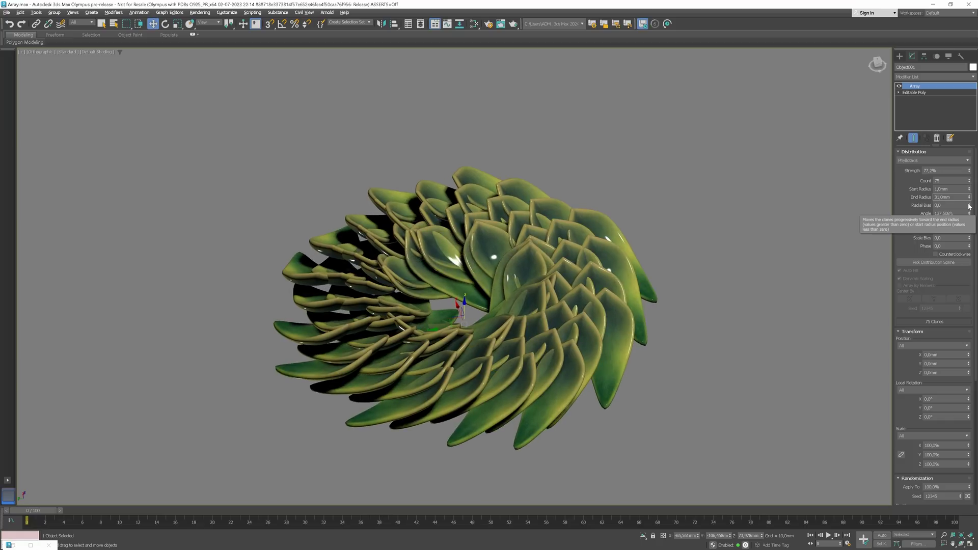
mouse_move(969, 206)
left_mouse_down()
mouse_move(970, 162)
mouse_move(968, 228)
left_mouse_up()
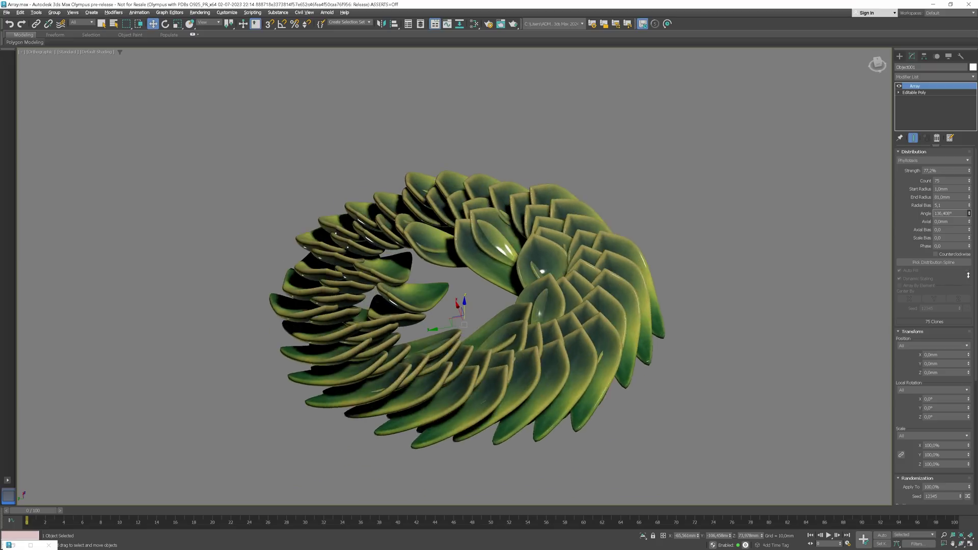
left_click_drag(968, 227, 629, 270)
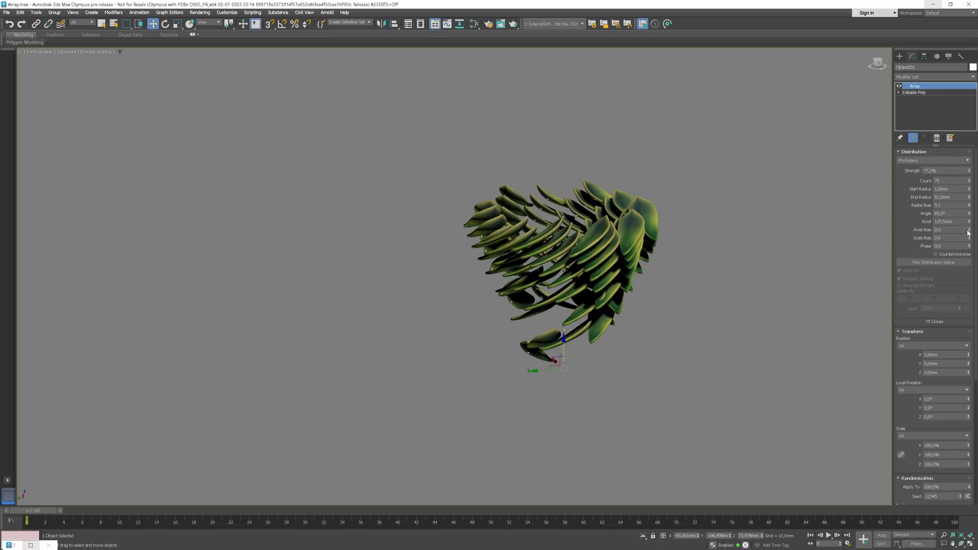
left_click_drag(969, 230, 970, 198)
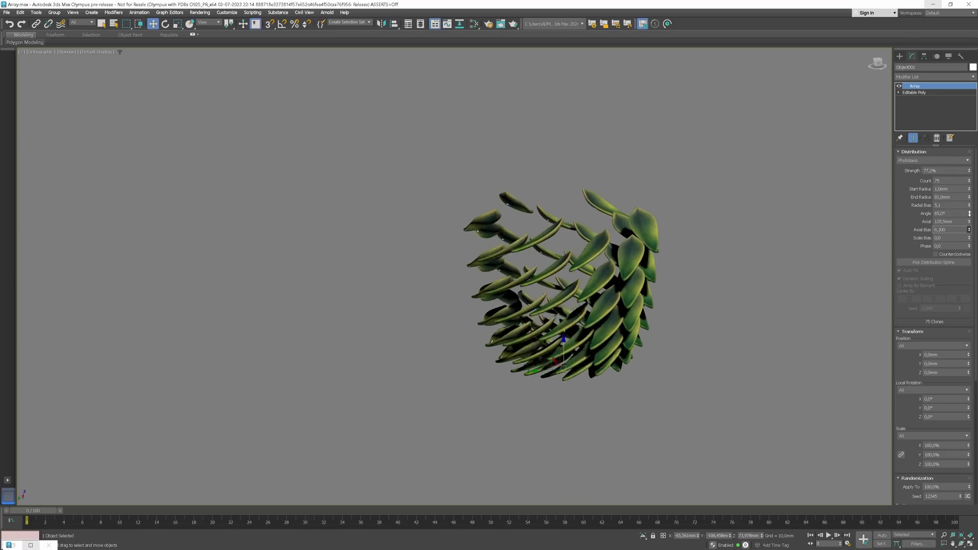
left_click_drag(970, 199, 969, 191)
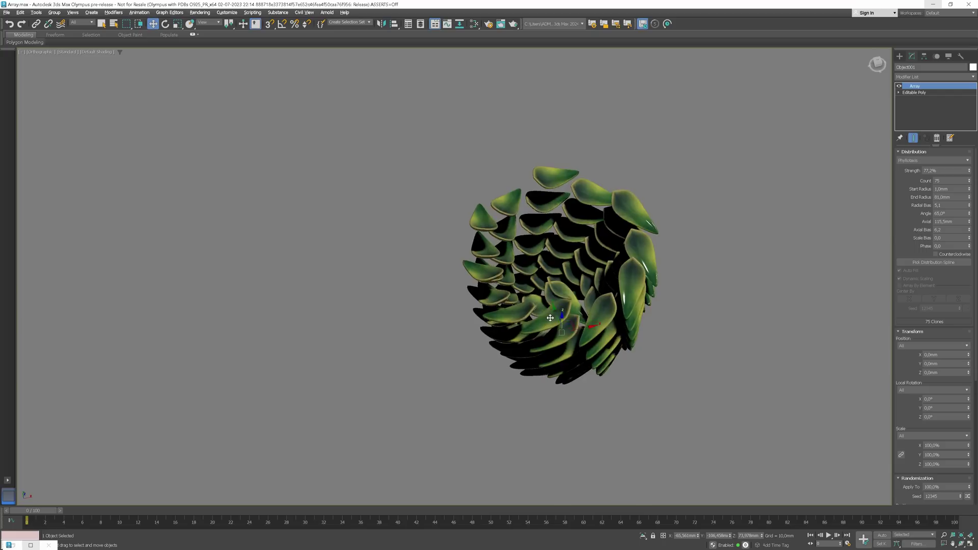
middle_click_drag(598, 304, 635, 291, "alt")
Step: Adjust scale bias and phase, drop Strength to about 23%, and reset End Radius to 0
left_click_drag(969, 238, 969, 253)
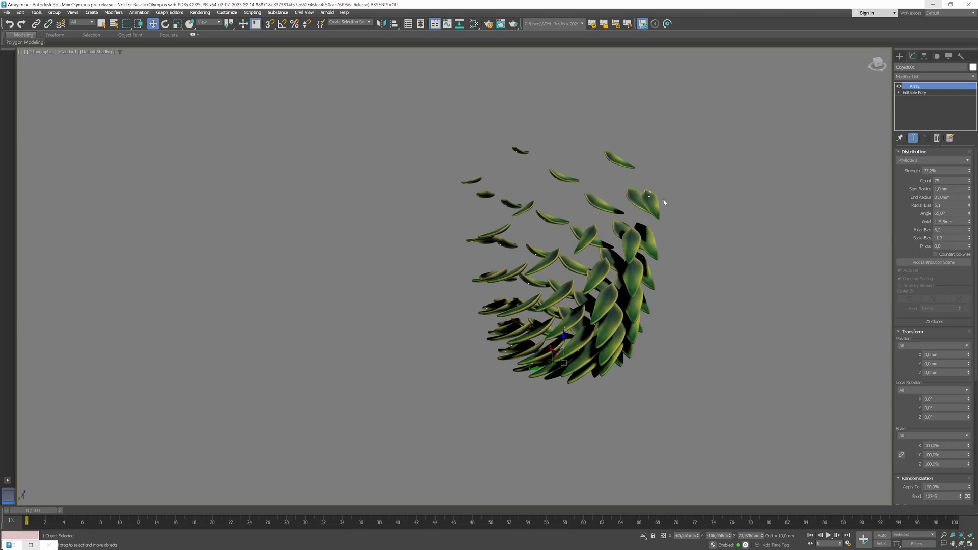
middle_click_drag(664, 203, 644, 283, "alt")
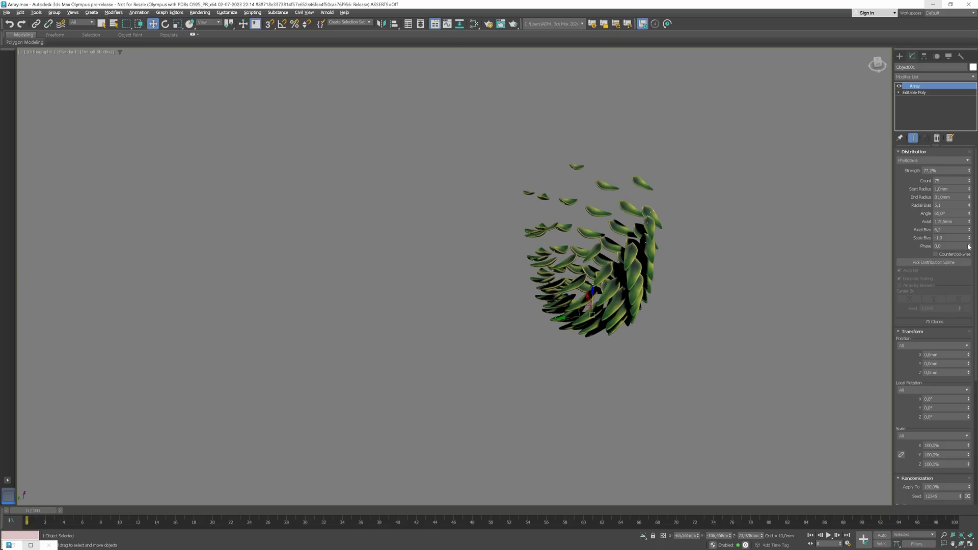
left_click_drag(968, 246, 963, 221)
left_click_drag(969, 171, 952, 178)
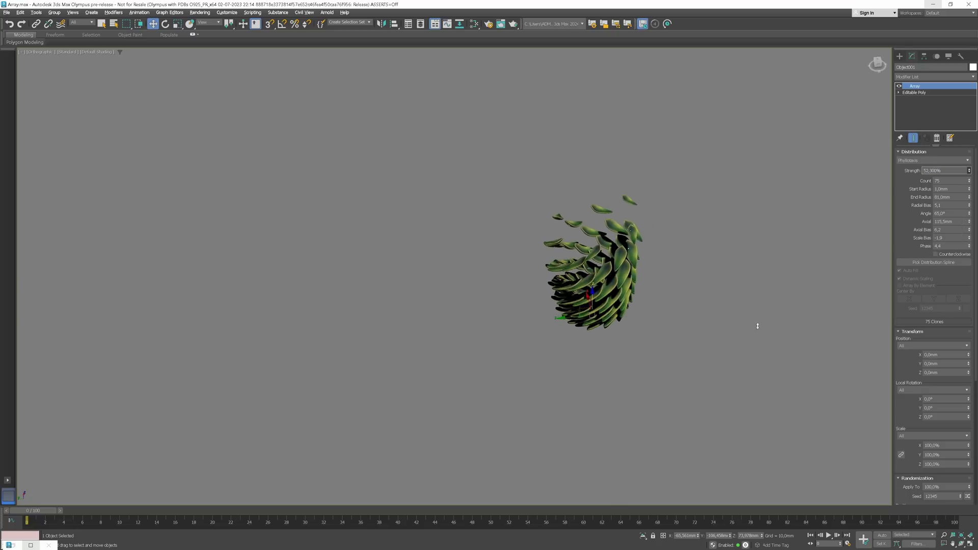
left_click_drag(970, 174, 970, 184)
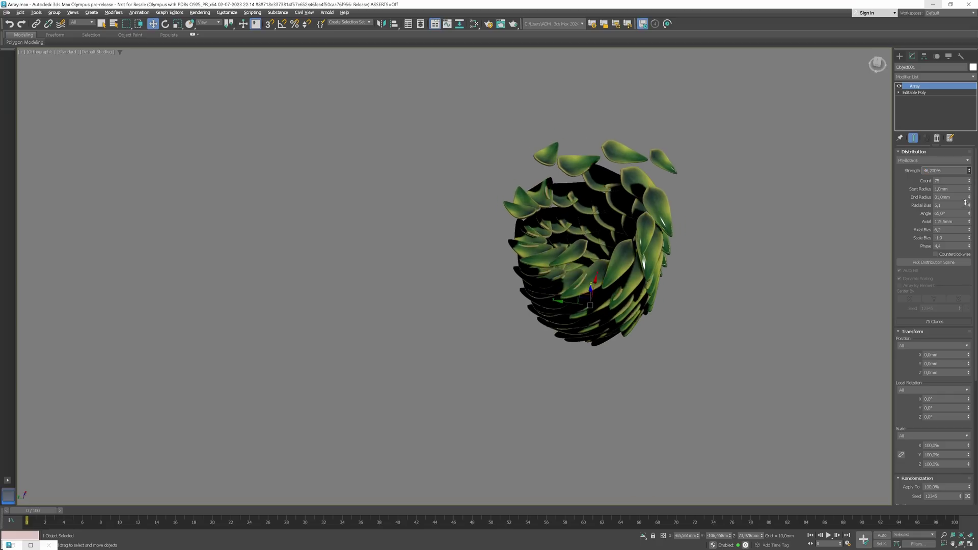
middle_click_drag(650, 183, 643, 234, "alt")
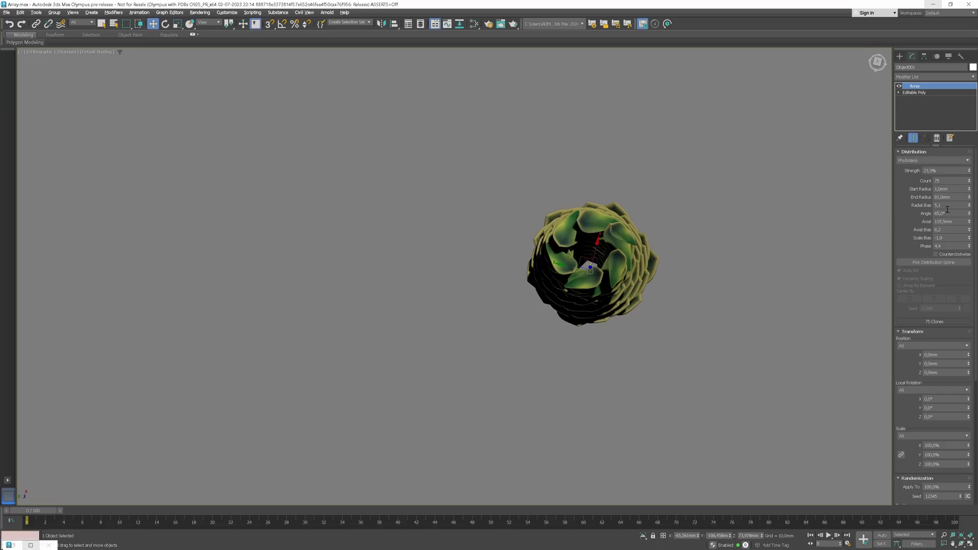
right_click(969, 197)
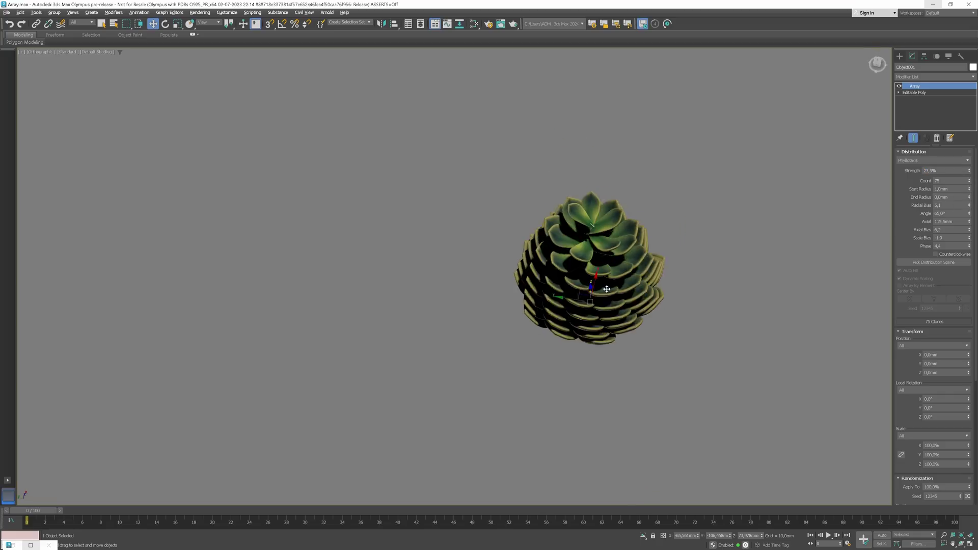
middle_click_drag(586, 222, 586, 269, "alt")
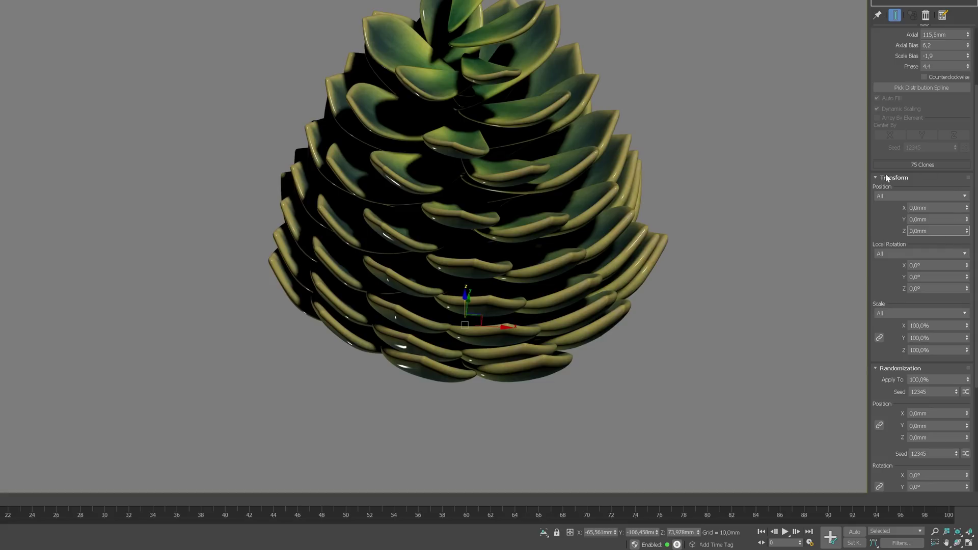
Step: Set Position offsets to Incremental with X 0,1mm and Y 0,25mm
left_click(918, 196)
left_click(906, 214)
type("0,1")
key("Tab")
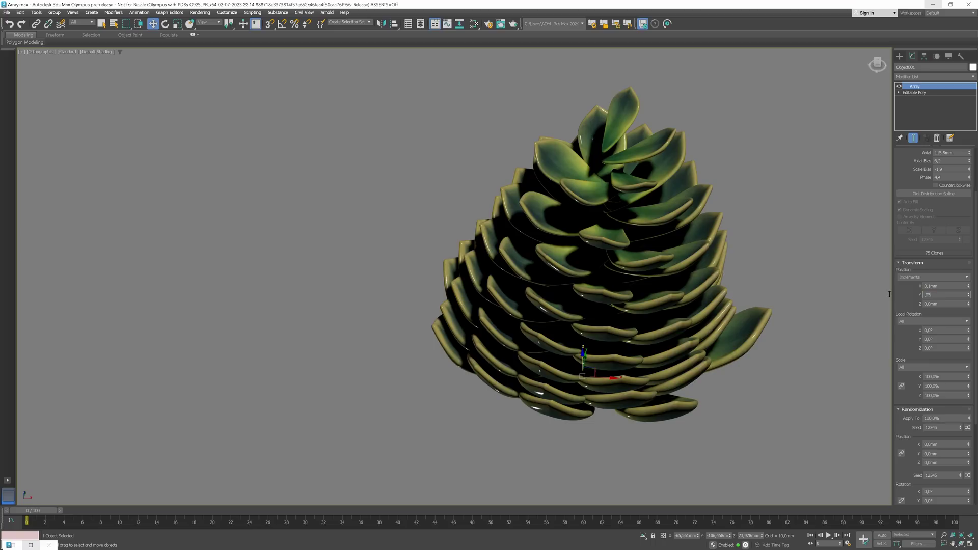
key("Return")
middle_click_drag(814, 215, 764, 251, "alt")
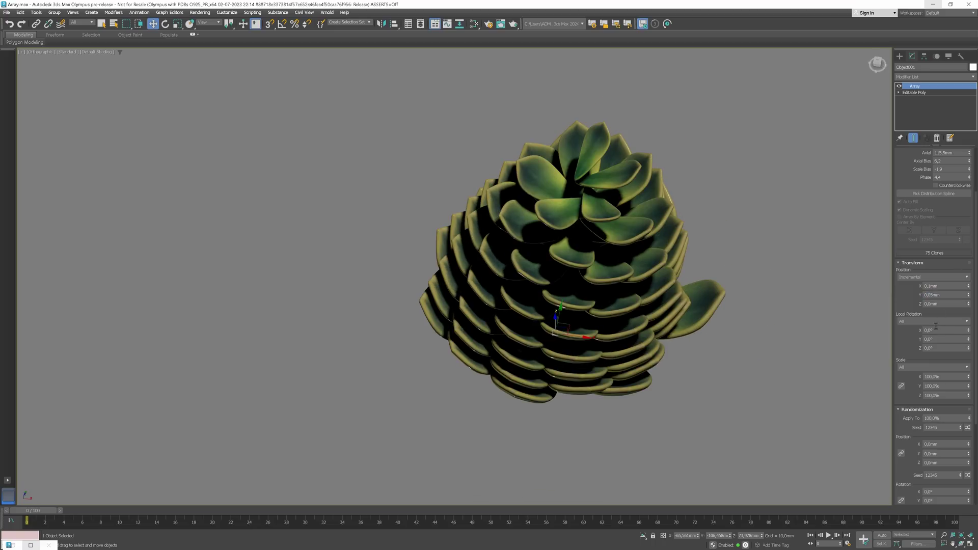
Step: Make Local Rotation Progressive with a 2° X rotation
left_click(933, 321)
left_click(922, 359)
type("10")
key("Return")
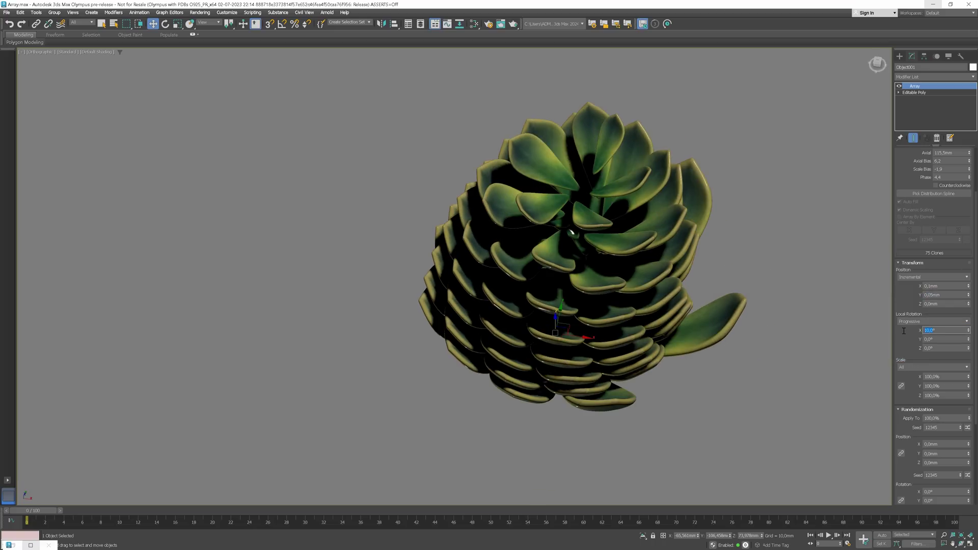
left_click_drag(969, 330, 962, 334)
key("z")
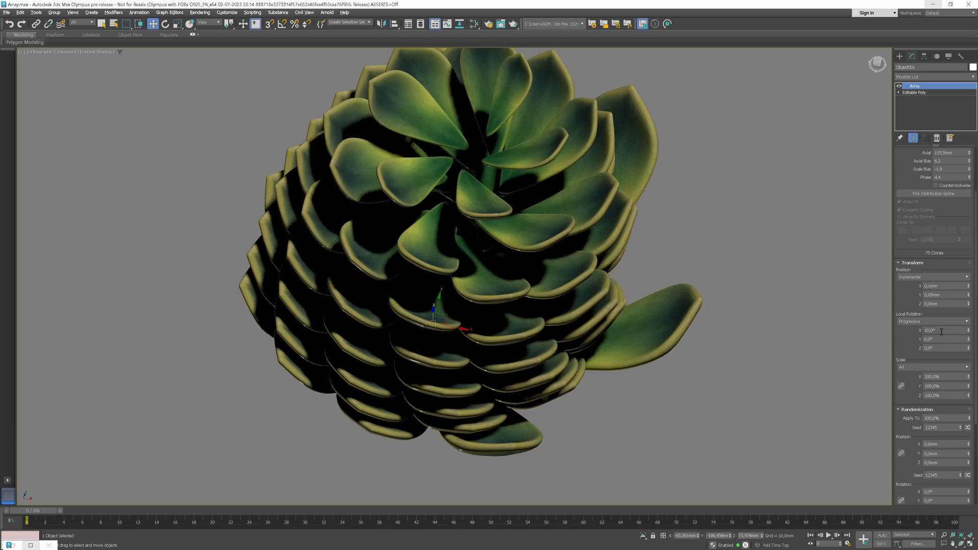
type("3")
type("2")
key("Return")
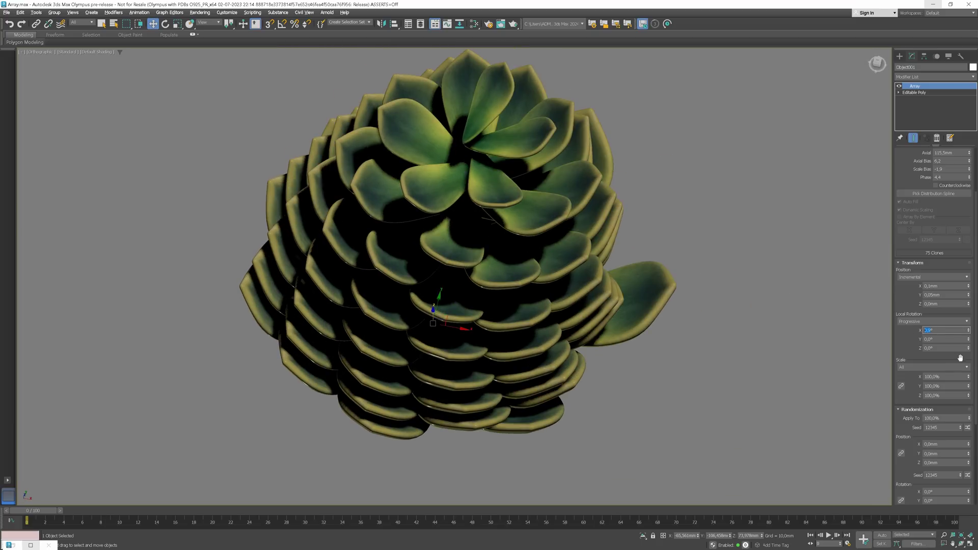
Step: Make Scale Progressive with X set to 110%
left_click(940, 368)
left_click(926, 404)
double_click(933, 377)
key("Return")
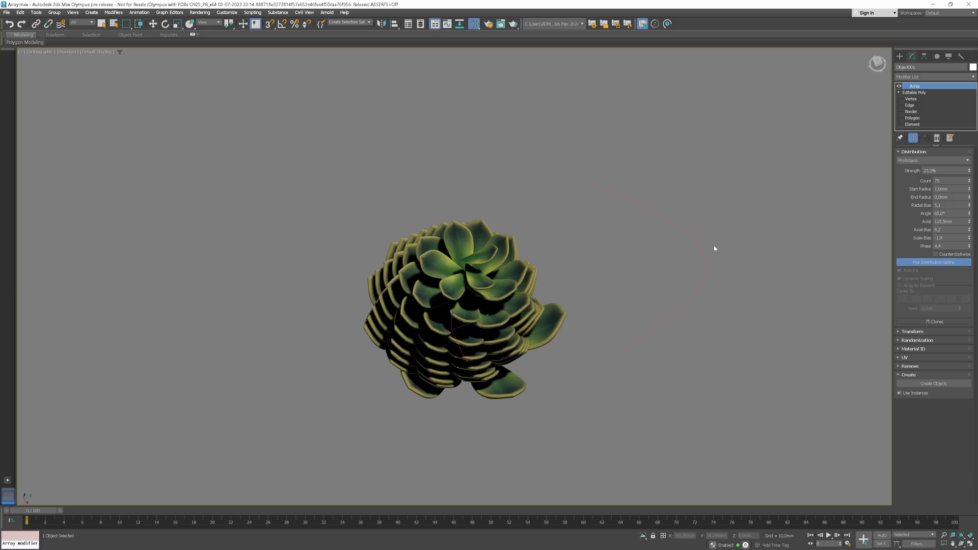
Step: Distribute the clones along Line001, then drag its end vertex upward to reshape the spiral
left_click(684, 233)
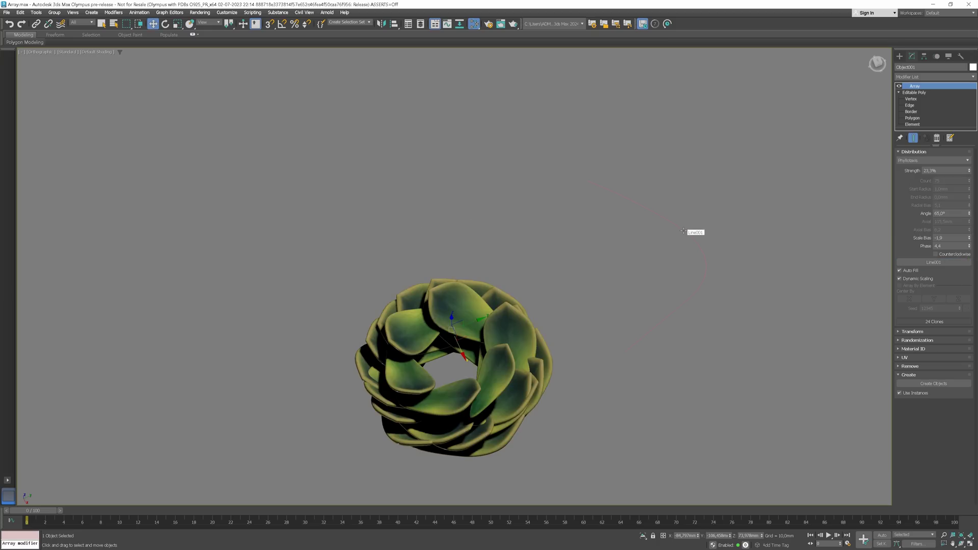
left_click(684, 232)
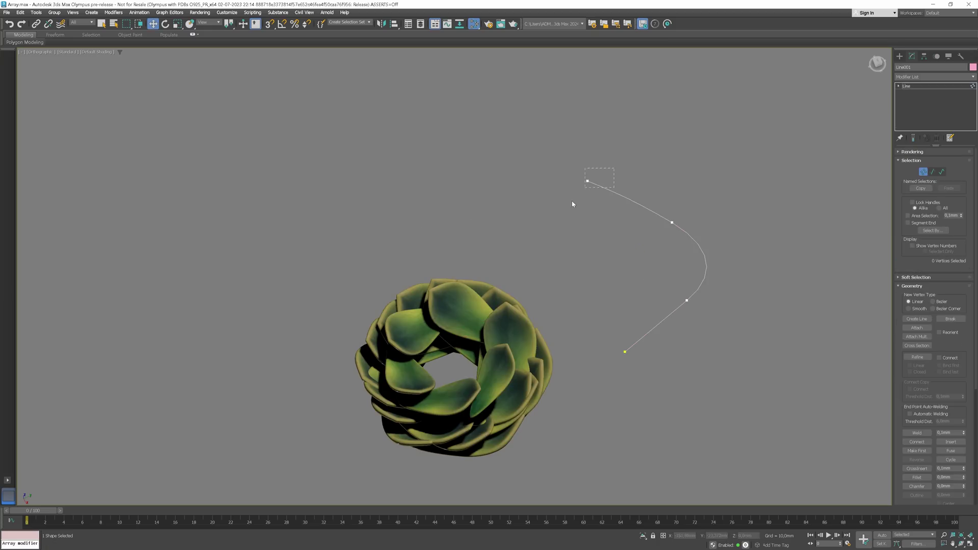
scroll(608, 298, "down", 3)
middle_click_drag(611, 307, 600, 215, "alt")
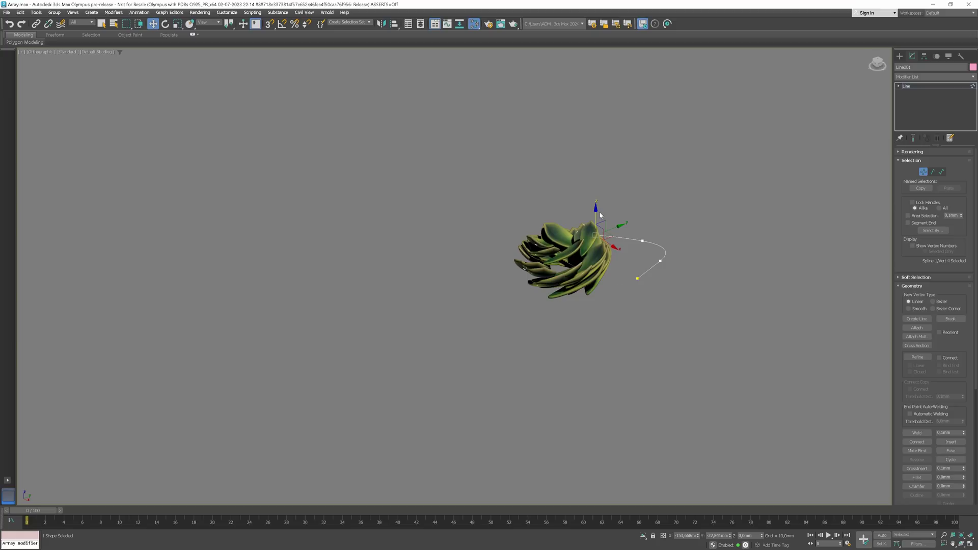
mouse_move(596, 211)
left_mouse_down()
mouse_move(592, 142)
mouse_move(601, 181)
left_mouse_up()
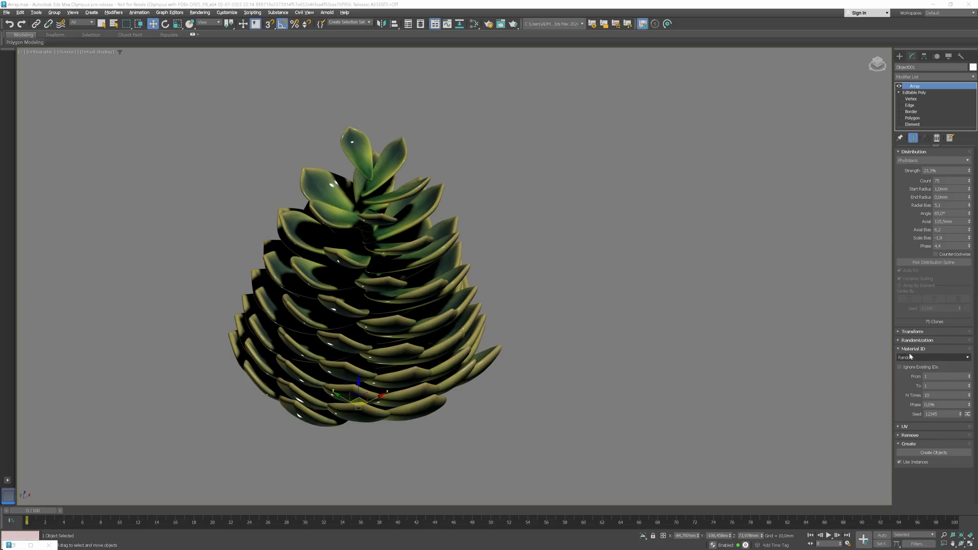
Step: Set the Array's Material ID mode to Ordered
left_click(914, 356)
left_click(910, 374)
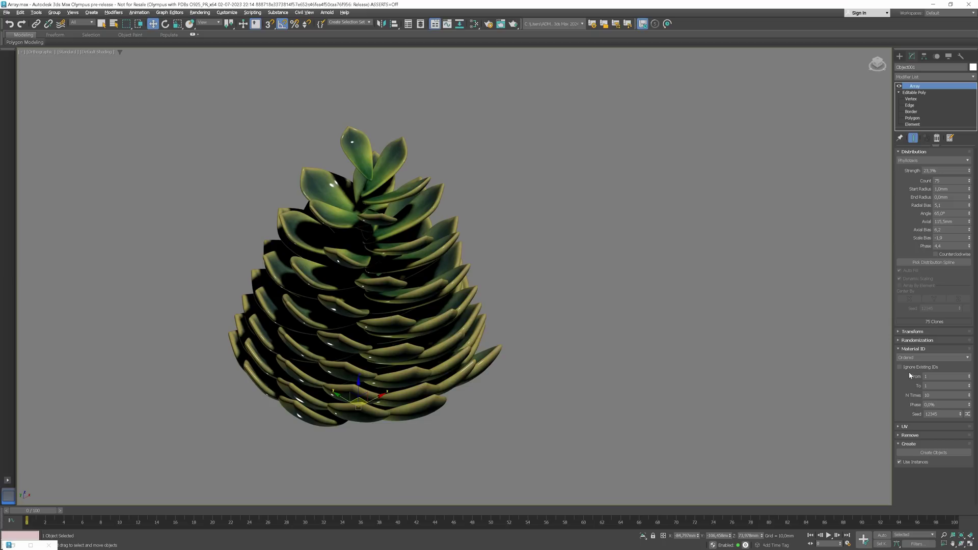
key("Tab")
Step: Assign the Multi/Sub-Object material to the succulent from the Slate Material Editor
key("m")
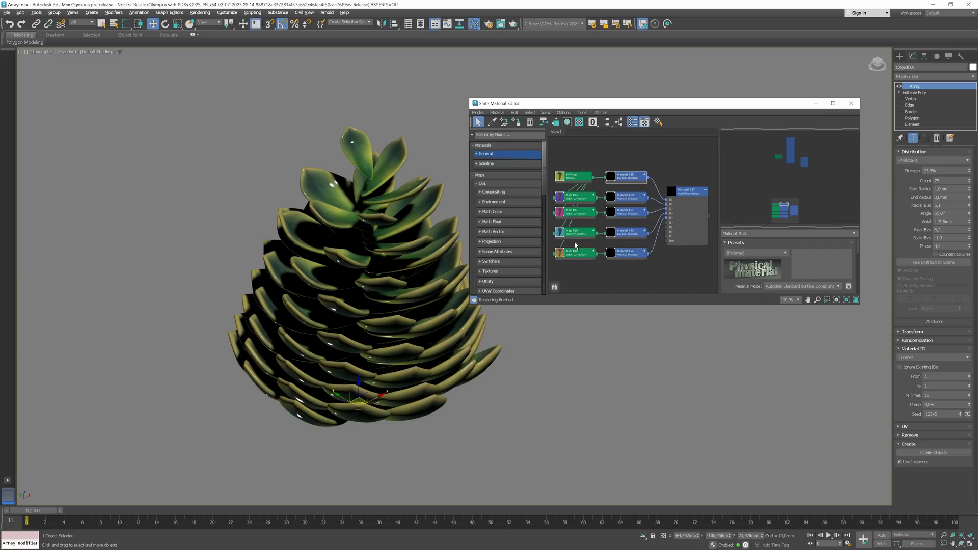
double_click(684, 192)
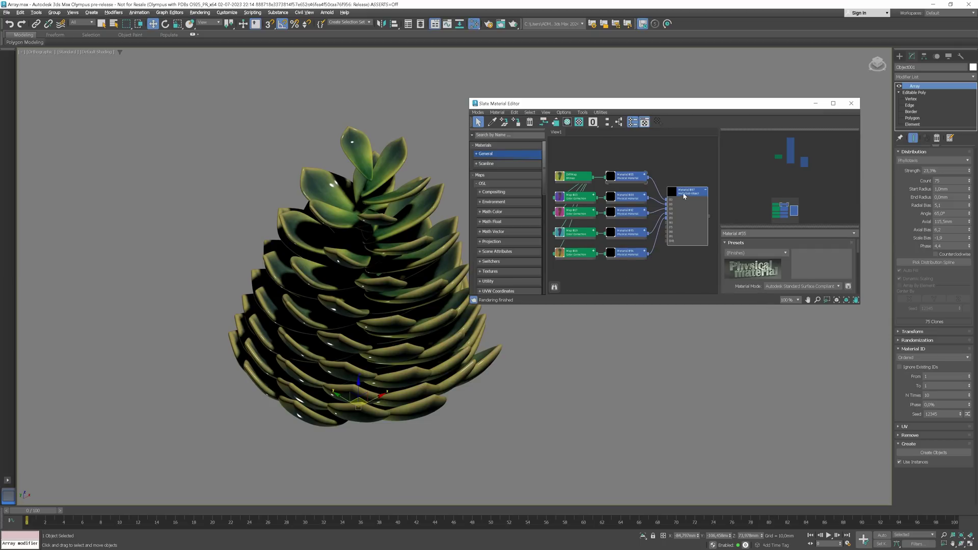
left_click(517, 123)
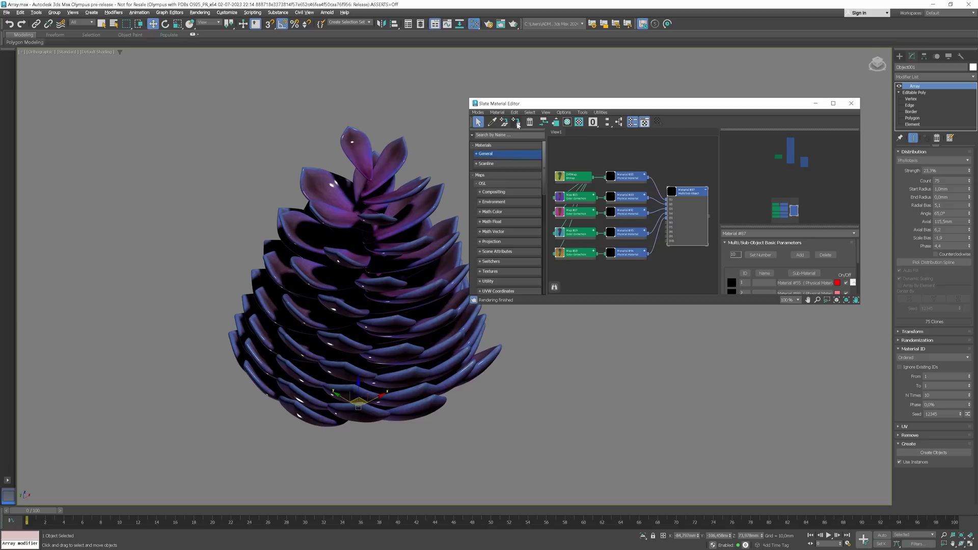
Step: Raise the To material ID and switch the ID mode to First Middle Last
left_click(927, 387)
type("5")
key("Return")
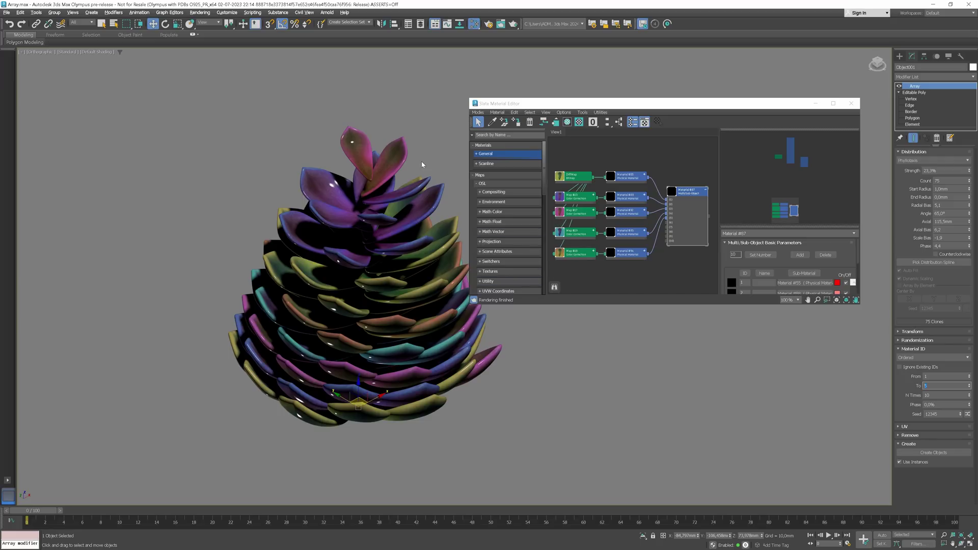
left_click(929, 356)
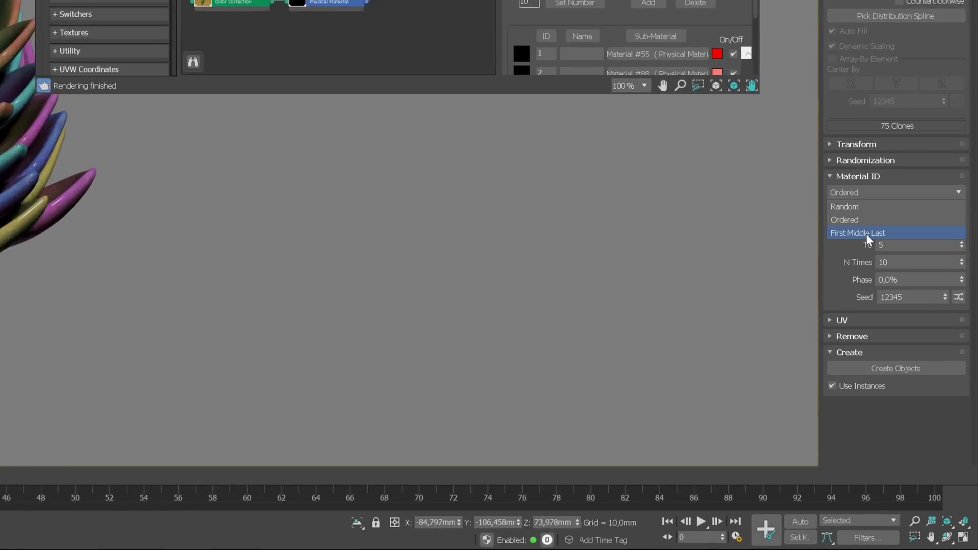
left_click(913, 376)
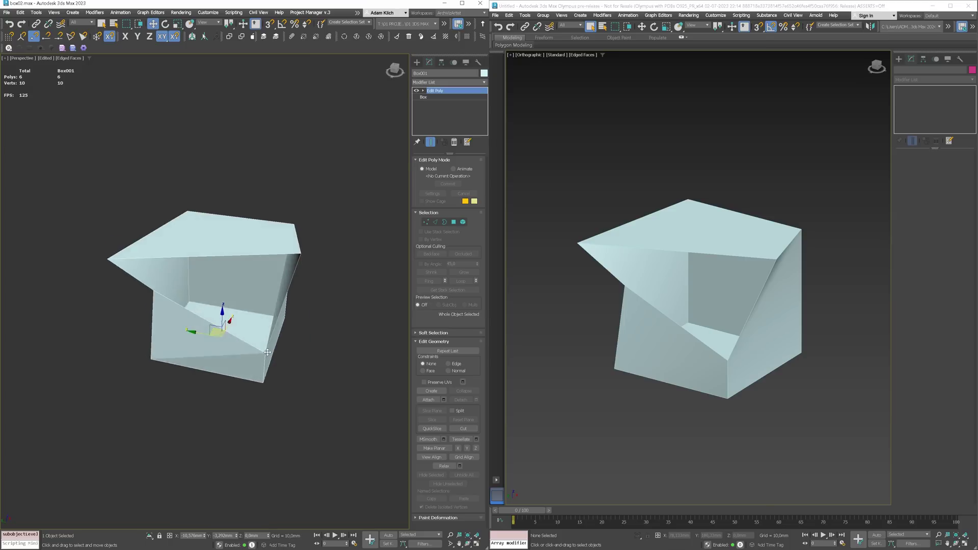
Step: Select the right box's open border and cap the hole
mouse_move(714, 371)
middle_mouse_down("alt")
mouse_move(737, 370)
mouse_move(694, 367)
middle_mouse_up("alt")
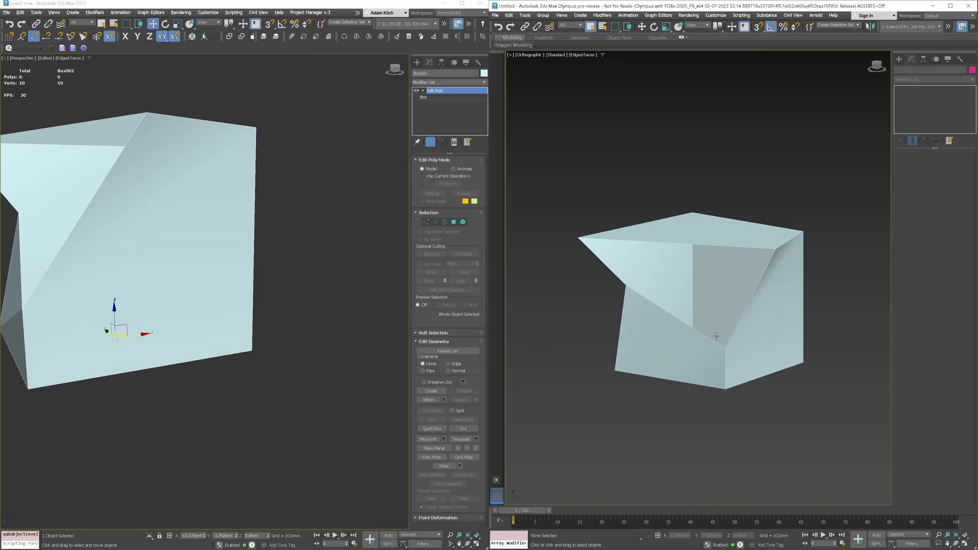
left_click(743, 319)
key("4")
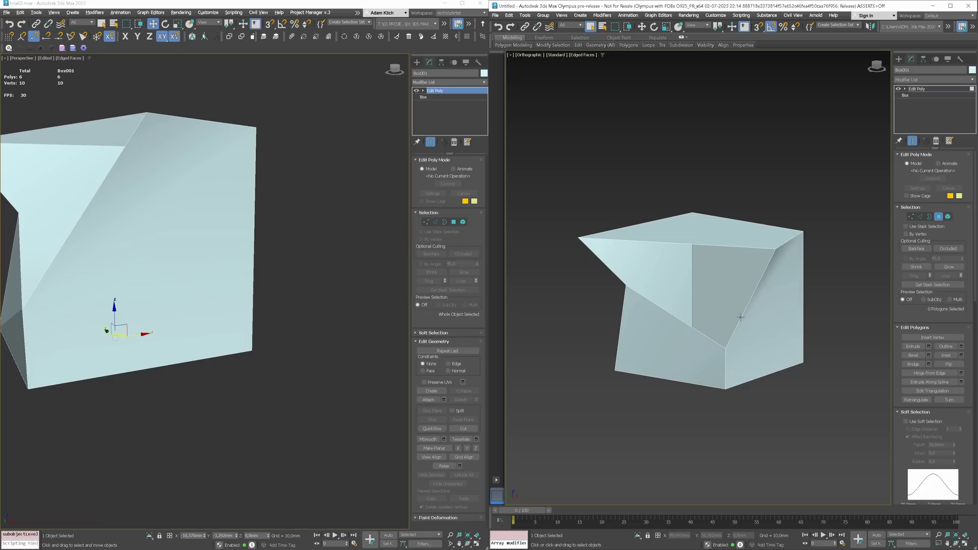
key("3")
left_click(740, 317)
left_click(950, 348)
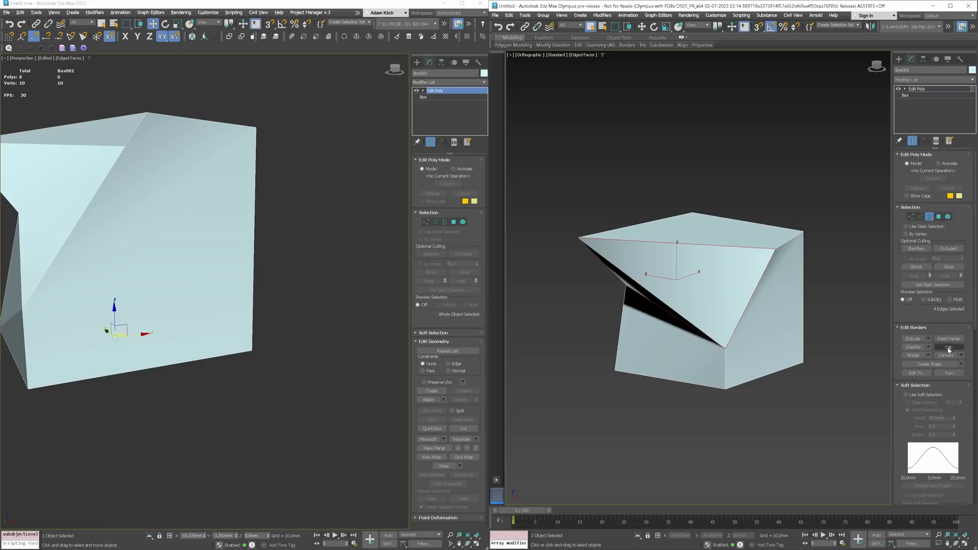
mouse_move(723, 295)
middle_mouse_down("alt")
mouse_move(741, 287)
mouse_move(683, 301)
mouse_move(765, 271)
middle_mouse_up("alt")
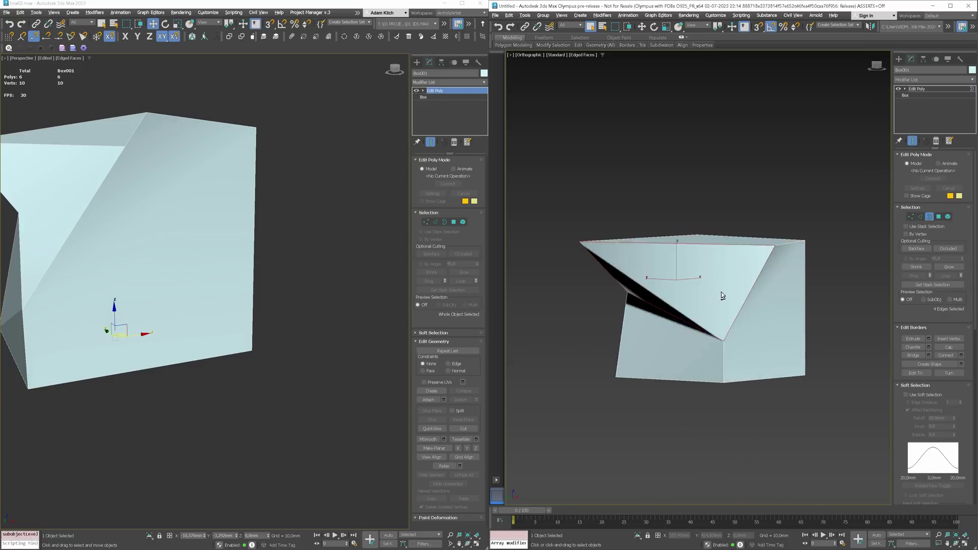
middle_click_drag(765, 271, 718, 294, "alt")
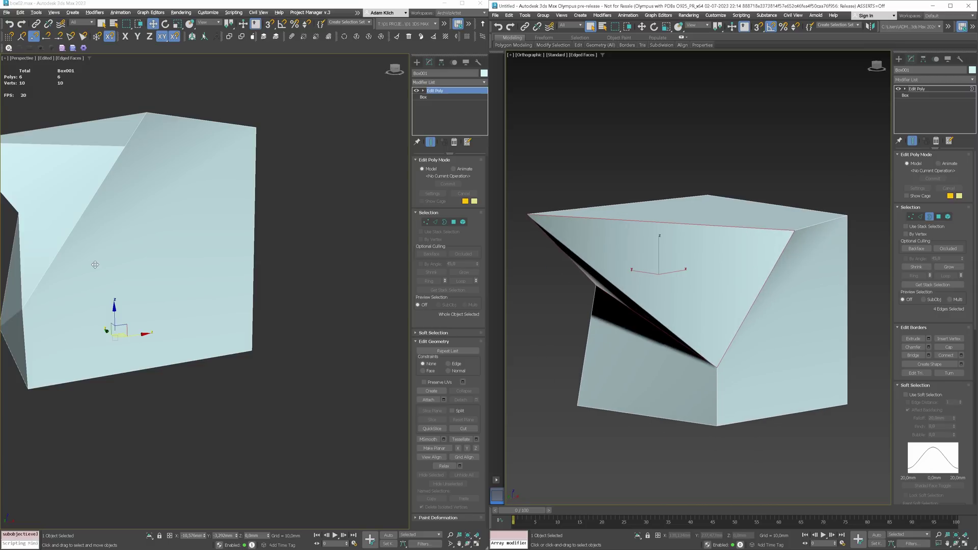
Step: Cap the open hole in the left box with a new polygon
middle_click_drag(94, 264, 230, 252, "alt")
key("3")
left_click(242, 244)
left_click(465, 353)
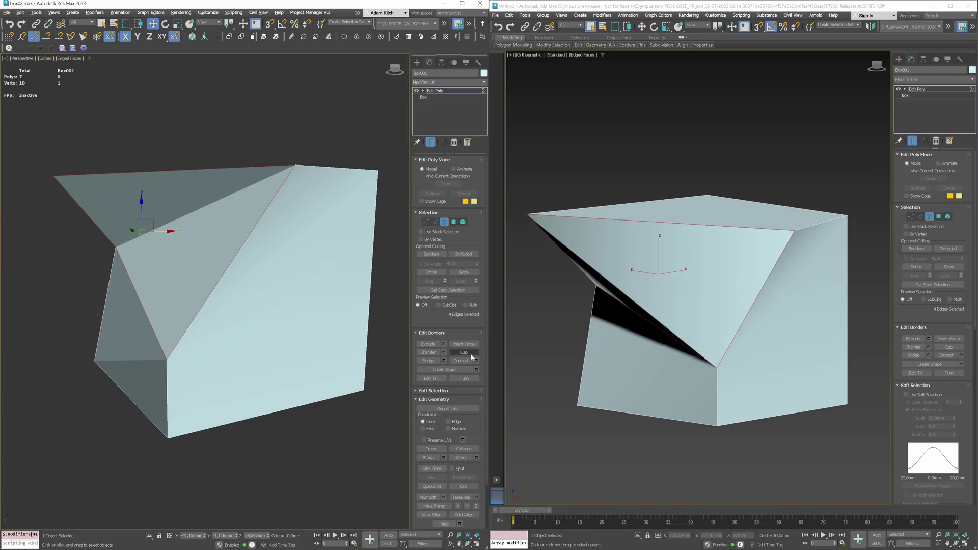
scroll(207, 244, "up", 3)
middle_click_drag(207, 244, 198, 254, "alt")
scroll(198, 256, "up", 3)
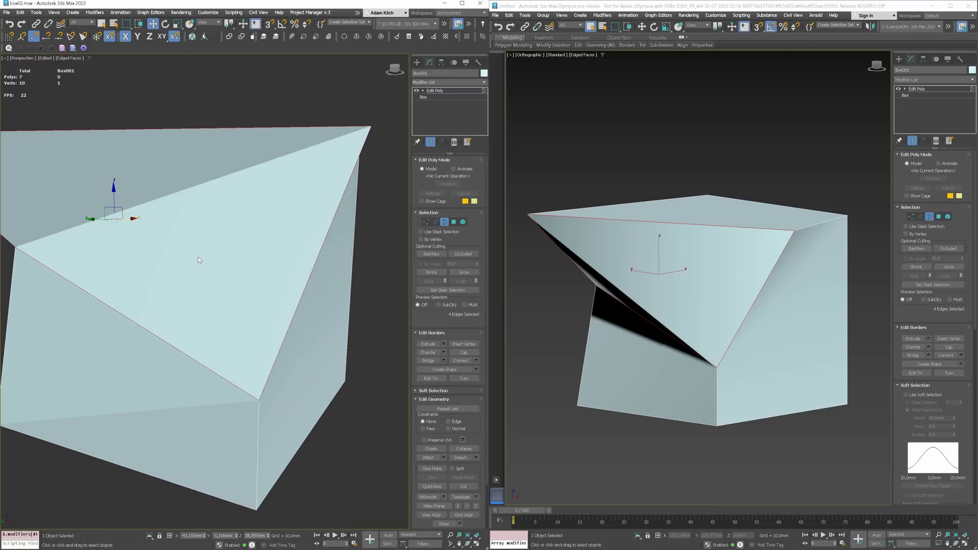
scroll(271, 267, "down", 3)
Step: Turn off Edges Only in the right box's Object Properties to reveal its diagonal edges
right_click(698, 271)
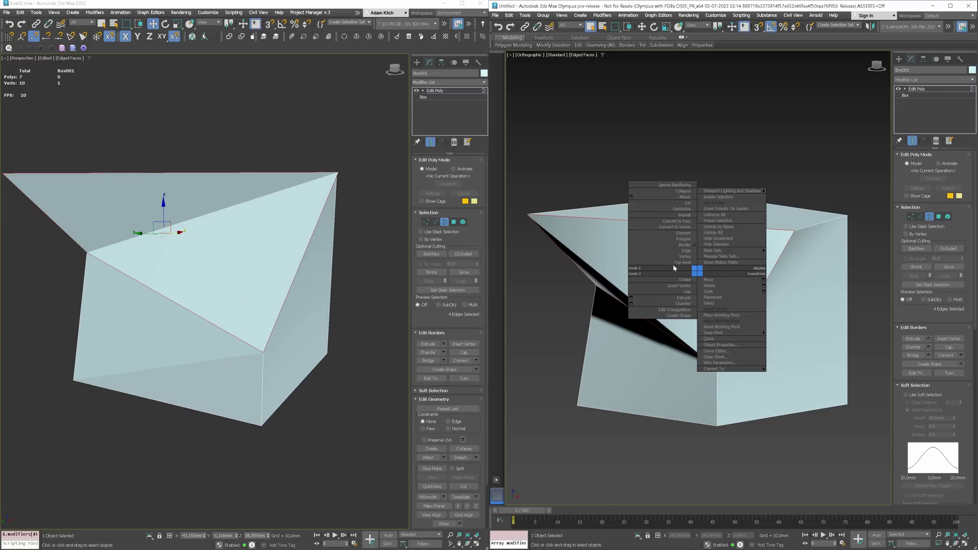
left_click(720, 345)
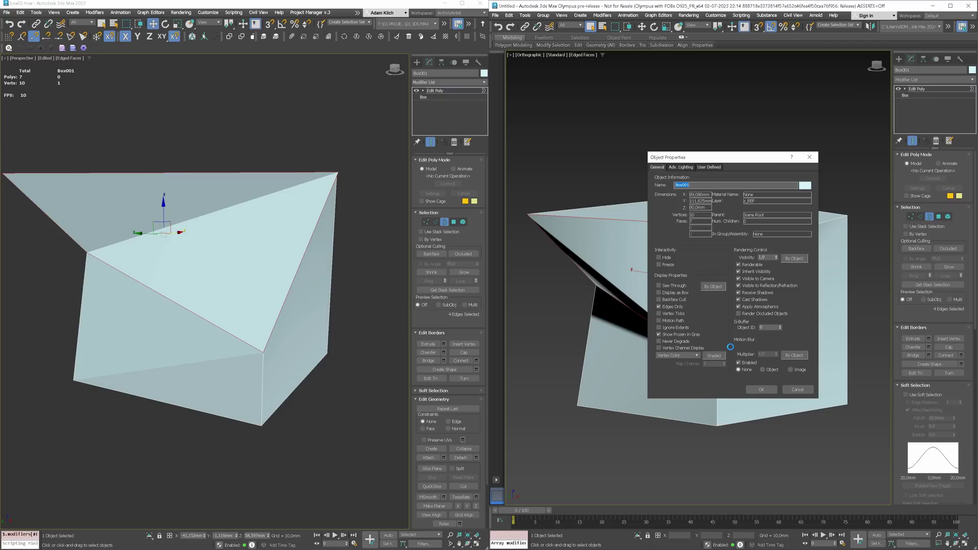
left_click(662, 307)
left_click(762, 390)
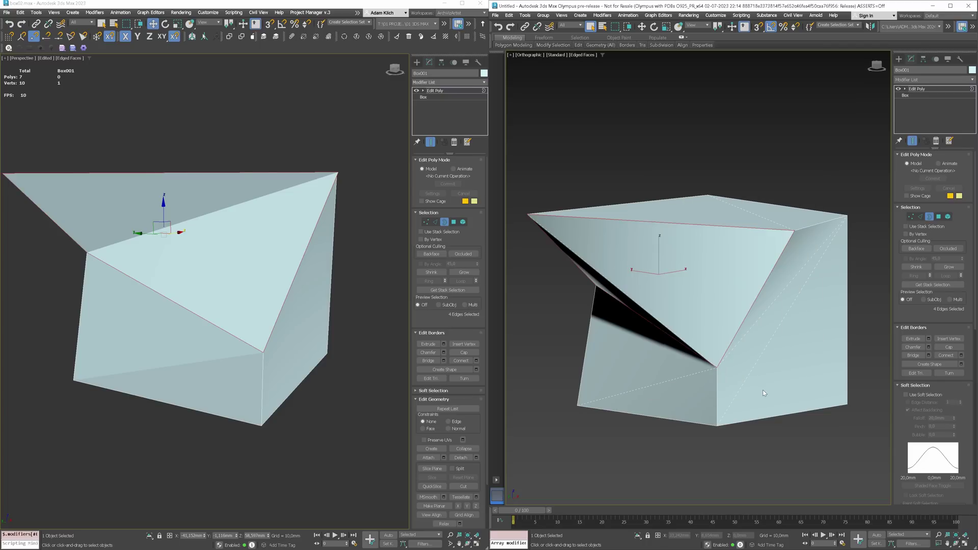
middle_click_drag(740, 346, 539, 253, "alt")
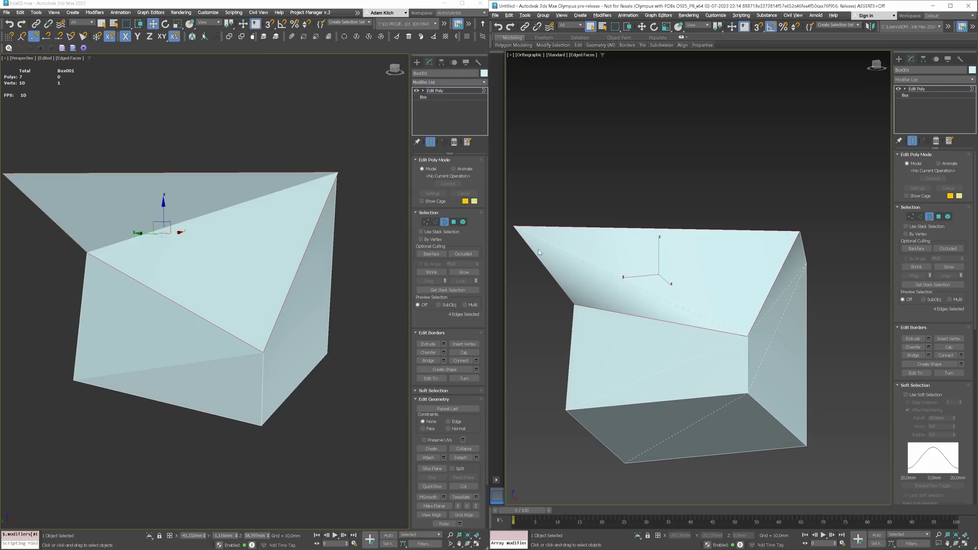
mouse_move(758, 356)
middle_mouse_down("alt")
mouse_move(654, 312)
mouse_move(732, 342)
middle_mouse_up("alt")
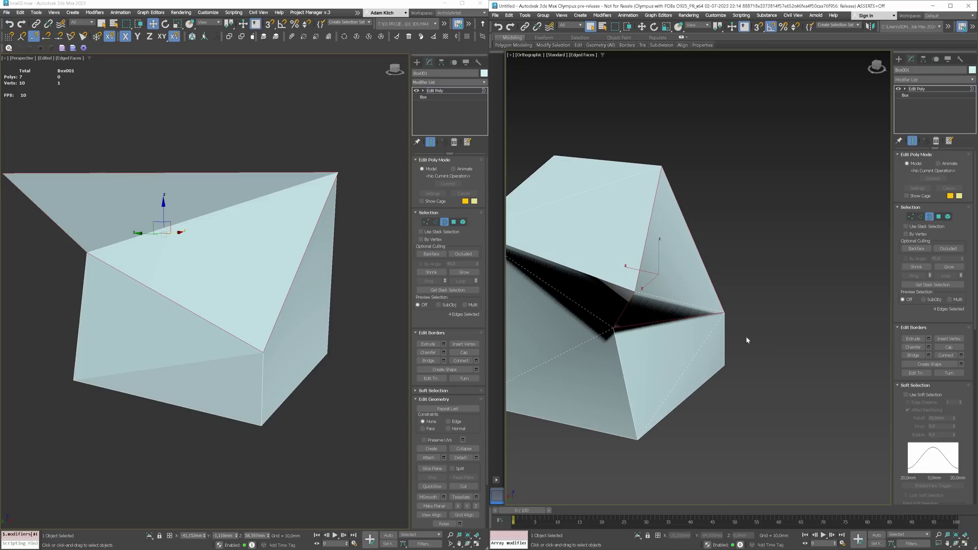
middle_click_drag(710, 290, 756, 286, "alt")
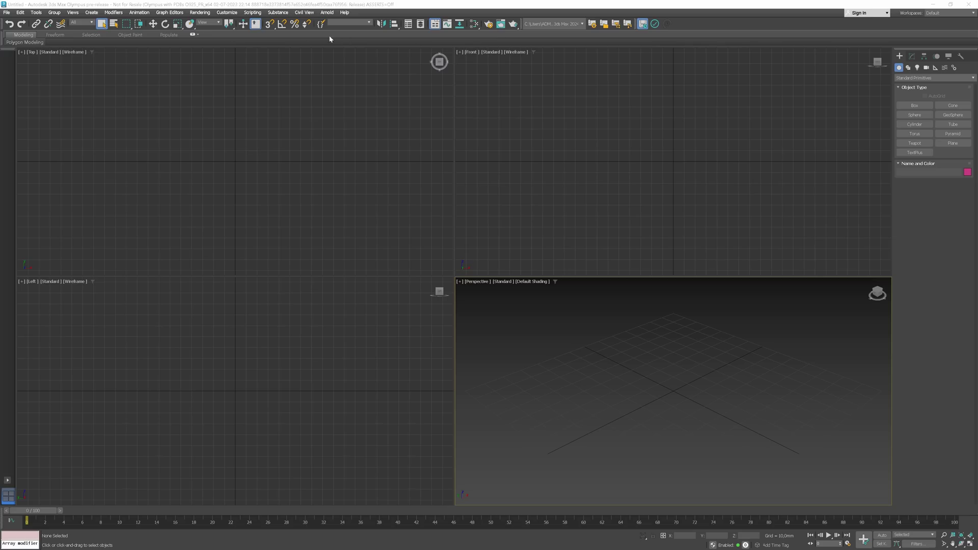
Step: In Color Management preferences, choose OCIO 3ds Max Default with ACEScg rendering space
left_click(227, 13)
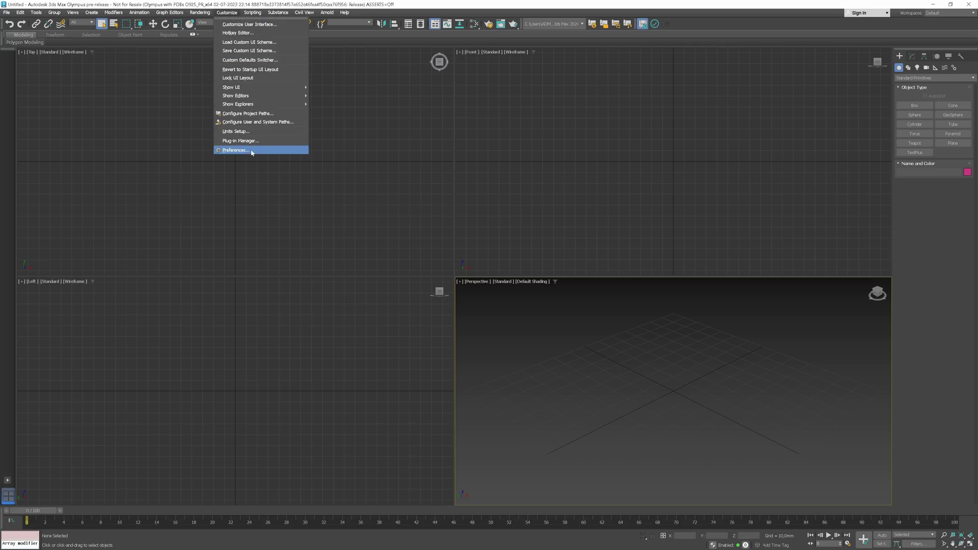
left_click(251, 150)
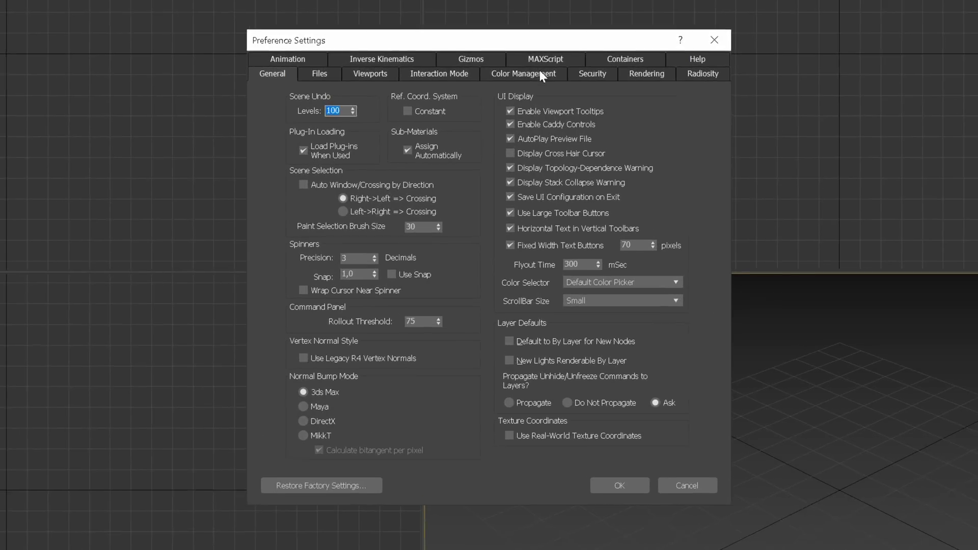
left_click(528, 61)
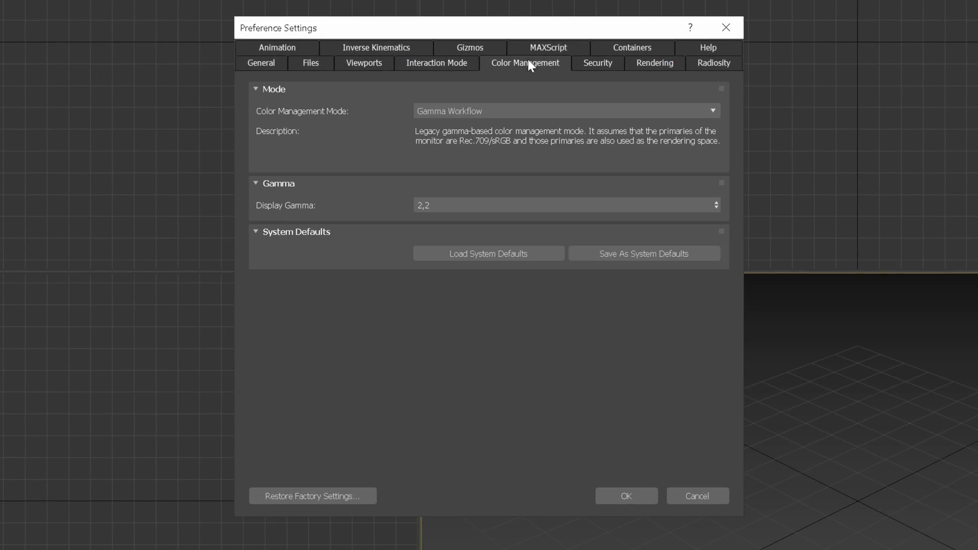
left_click(493, 108)
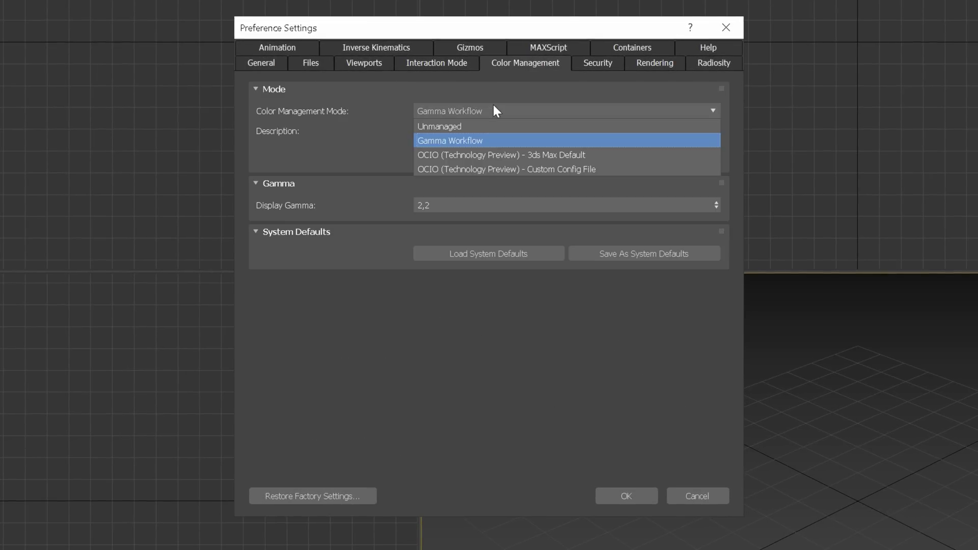
left_click(492, 154)
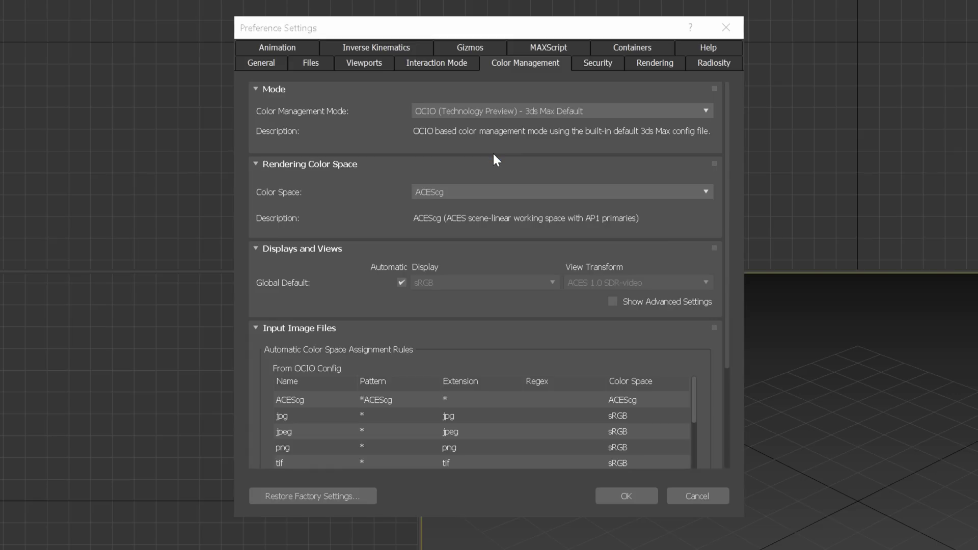
left_click(484, 198)
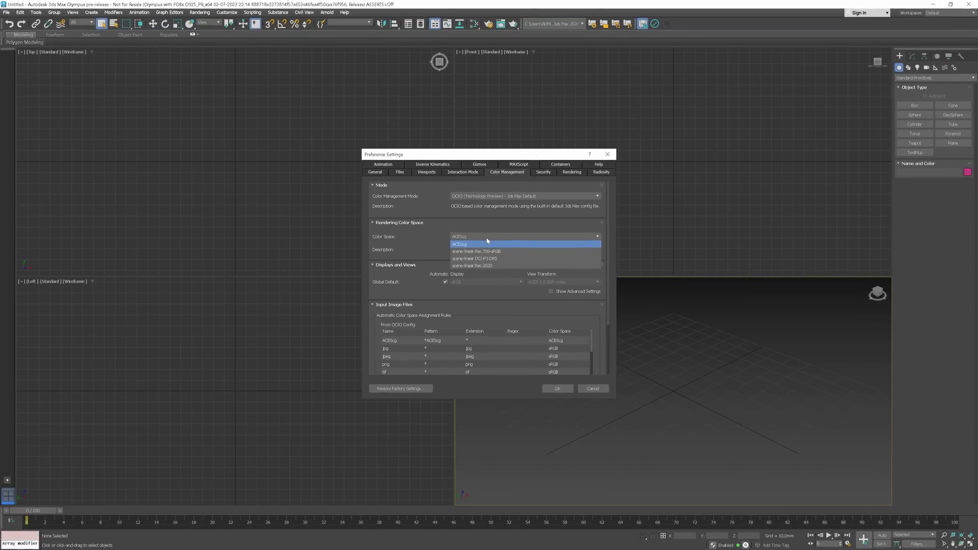
left_click(487, 244)
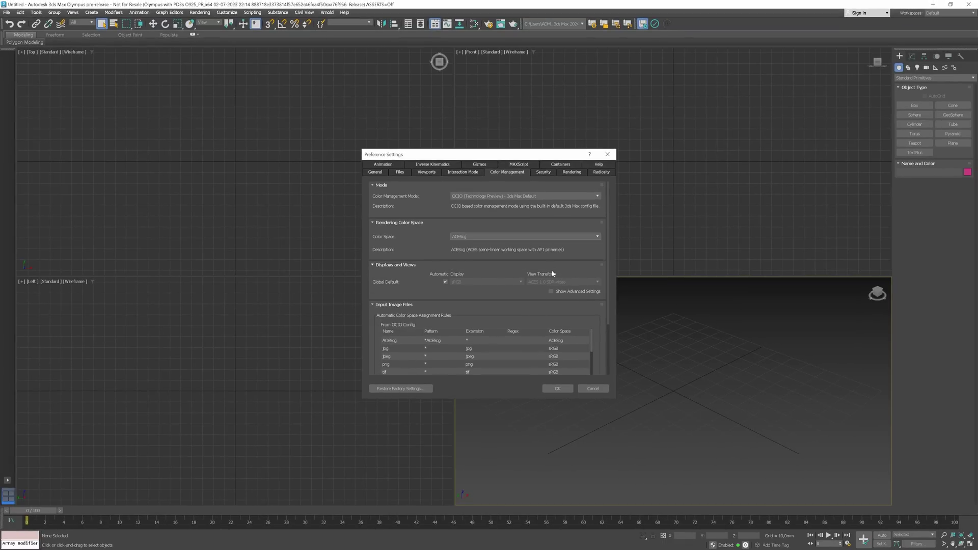
Step: Review the per-viewport display and view settings, then apply and confirm the OCIO switch
left_click(551, 291)
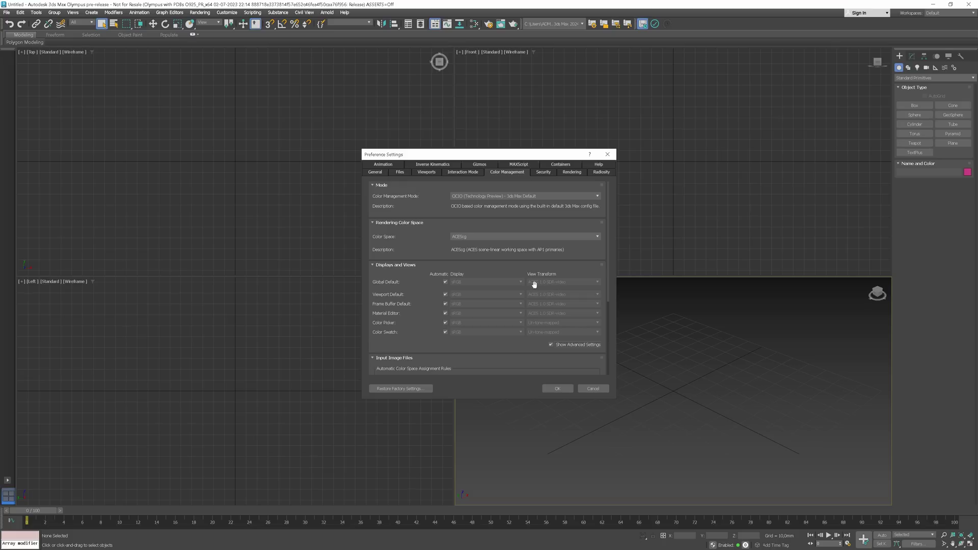
left_click(447, 296)
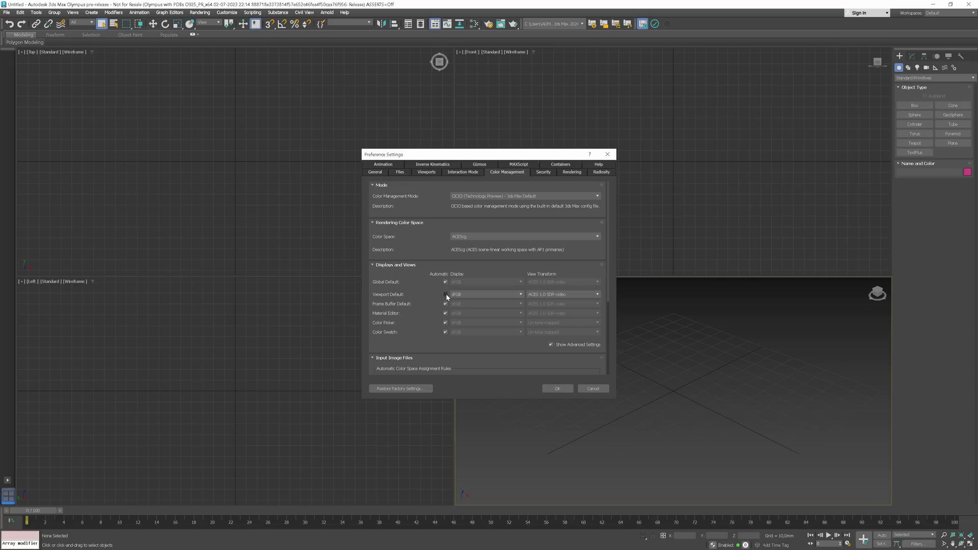
left_click(505, 293)
left_click(543, 294)
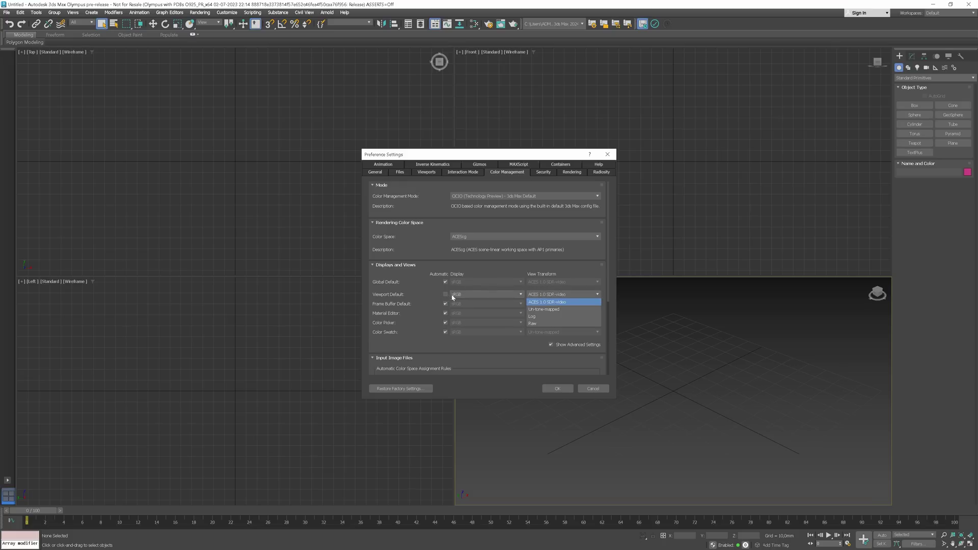
left_click(559, 342)
scroll(559, 328, "down", 1)
scroll(557, 325, "down", 1)
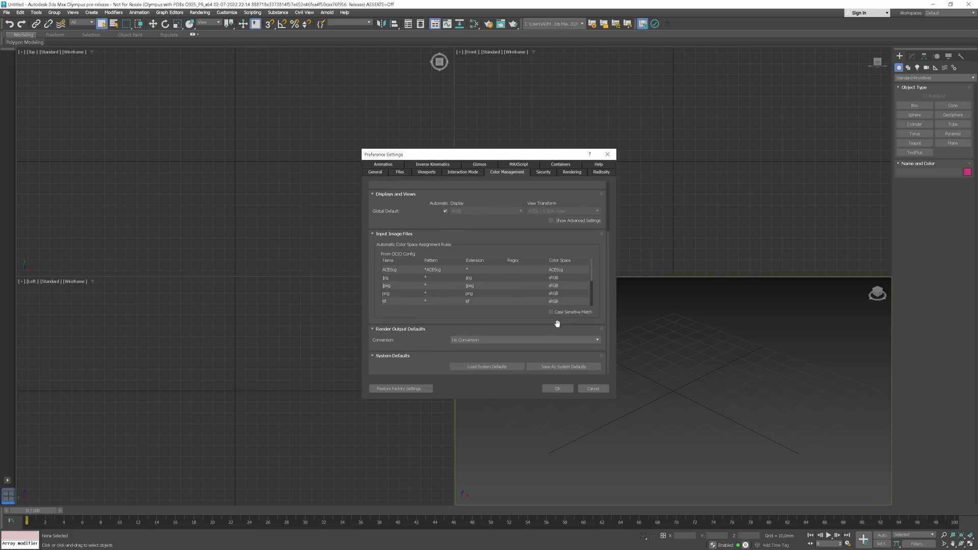
left_click(558, 389)
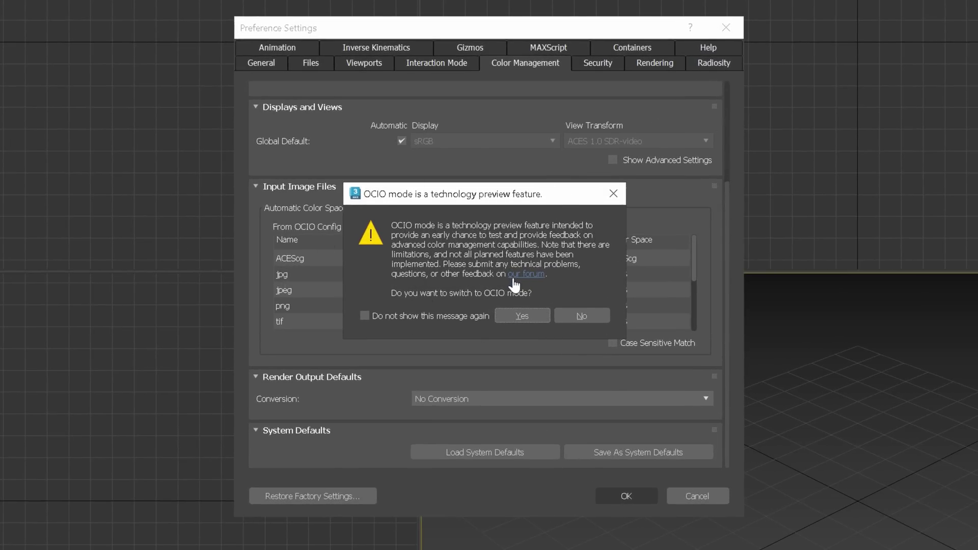
left_click(366, 315)
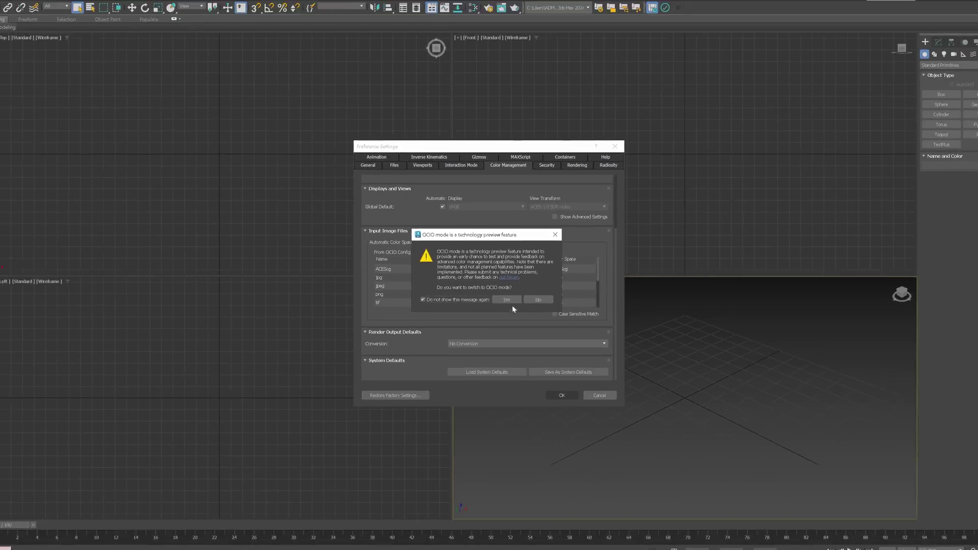
left_click(514, 299)
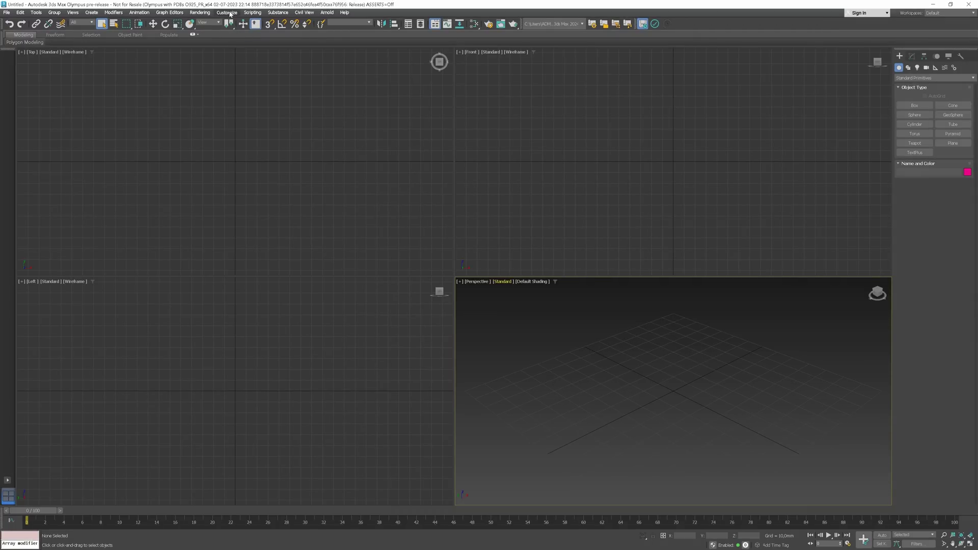
Step: Reopen Color Management preferences and choose OCIO Custom Config File mode
left_click(228, 13)
left_click(261, 148)
left_click(497, 170)
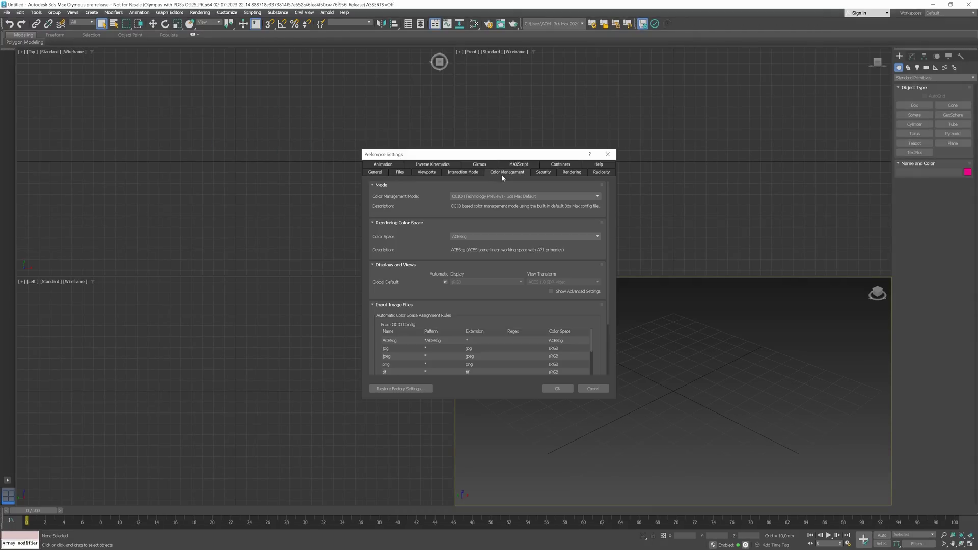
left_click(495, 197)
left_click(496, 222)
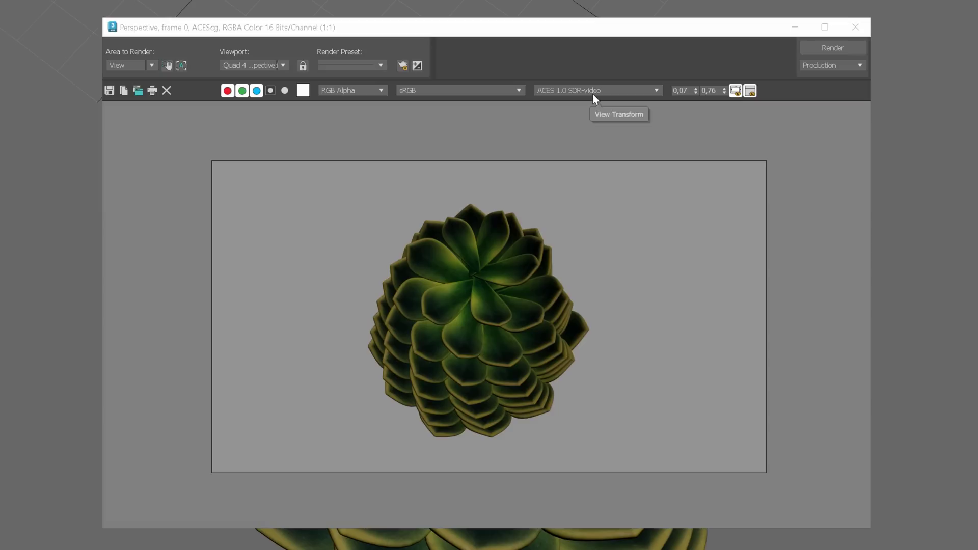
Step: Compare Un-tone-mapped, Log and Raw render transforms, return to ACES 1.0 SDR-video, and adjust exposure
left_click(490, 144)
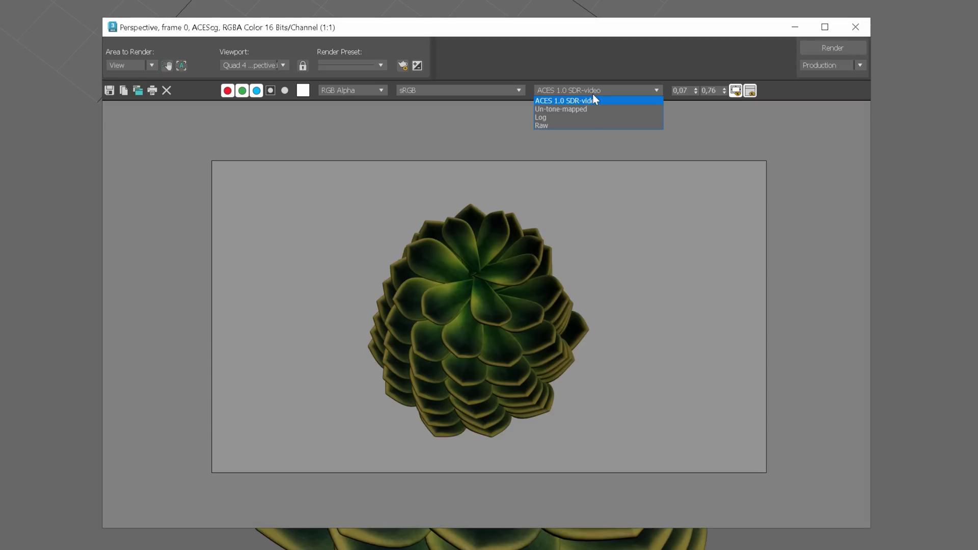
left_click(589, 109)
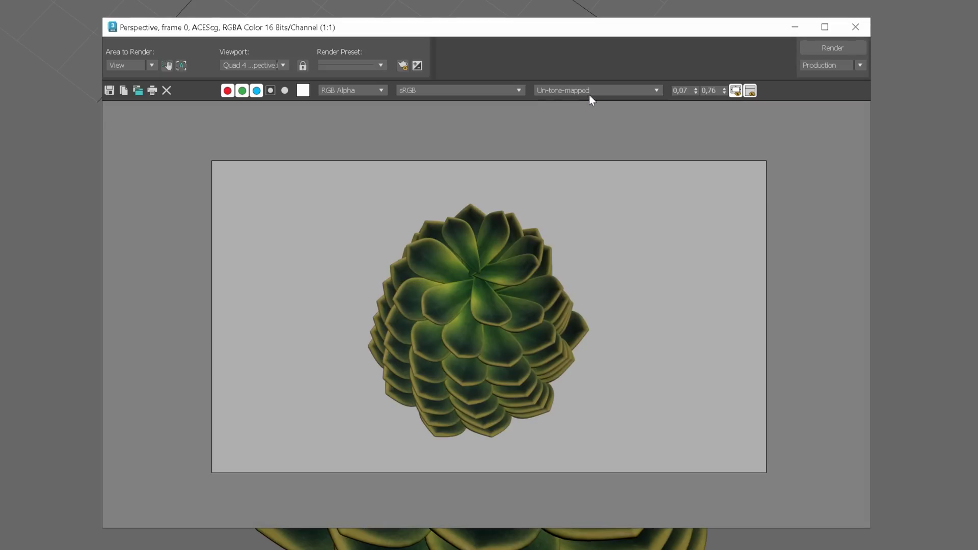
left_click(589, 91)
left_click(589, 116)
left_click(596, 90)
left_click(588, 126)
left_click(595, 90)
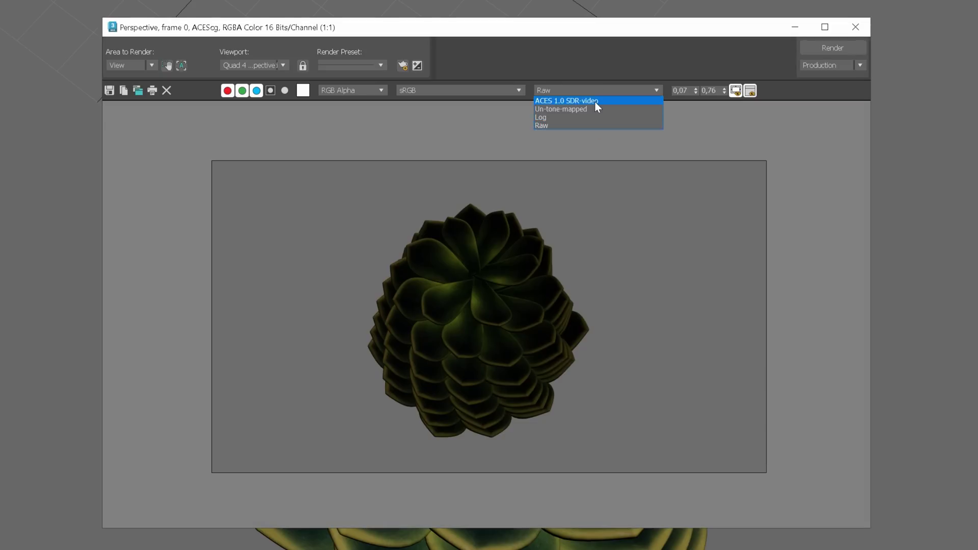
mouse_move(695, 90)
left_mouse_down()
mouse_move(695, 42)
mouse_move(696, 91)
mouse_move(724, 72)
mouse_move(725, 59)
mouse_move(724, 94)
left_mouse_up()
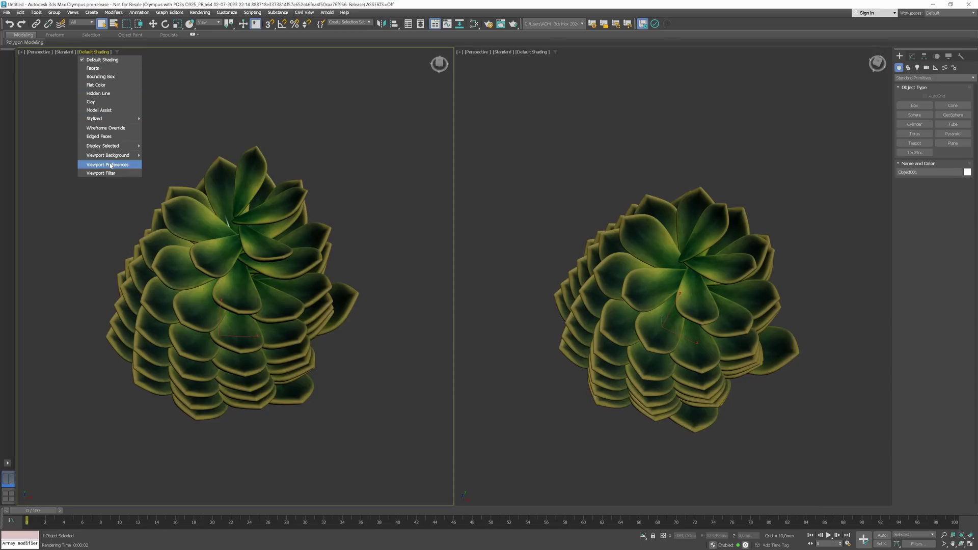
Step: Turn off automatic colour management for the left viewport and preview the Un-tone-mapped view transform
left_click(107, 165)
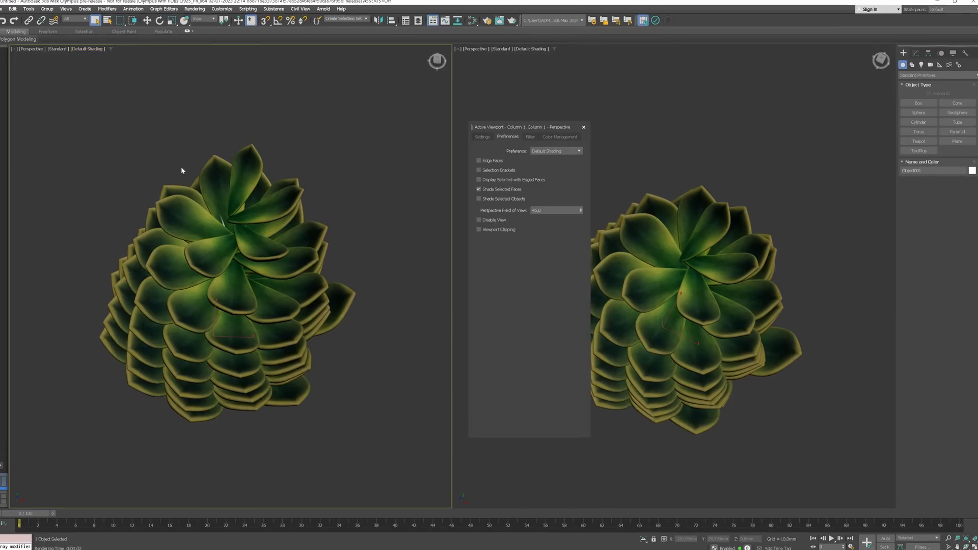
left_click(524, 35)
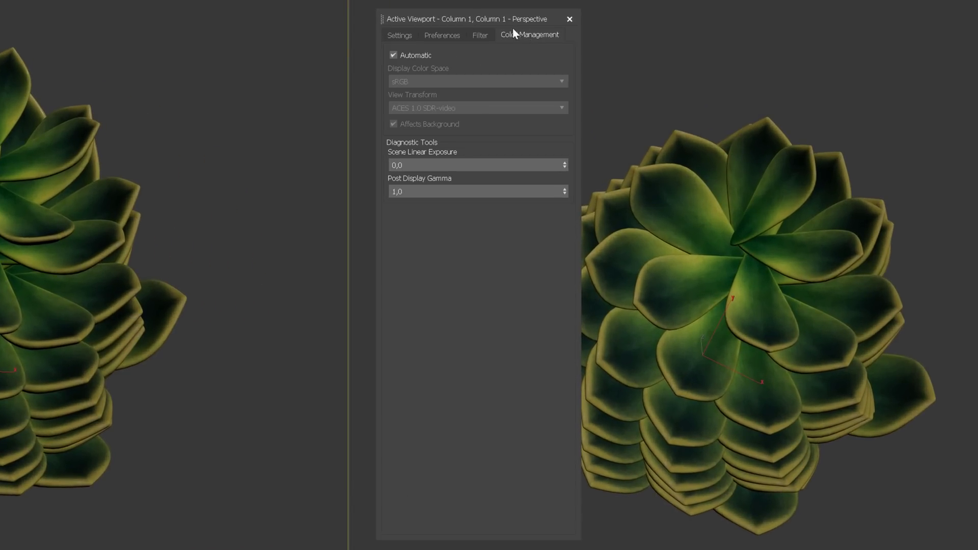
left_click(401, 54)
left_click(419, 110)
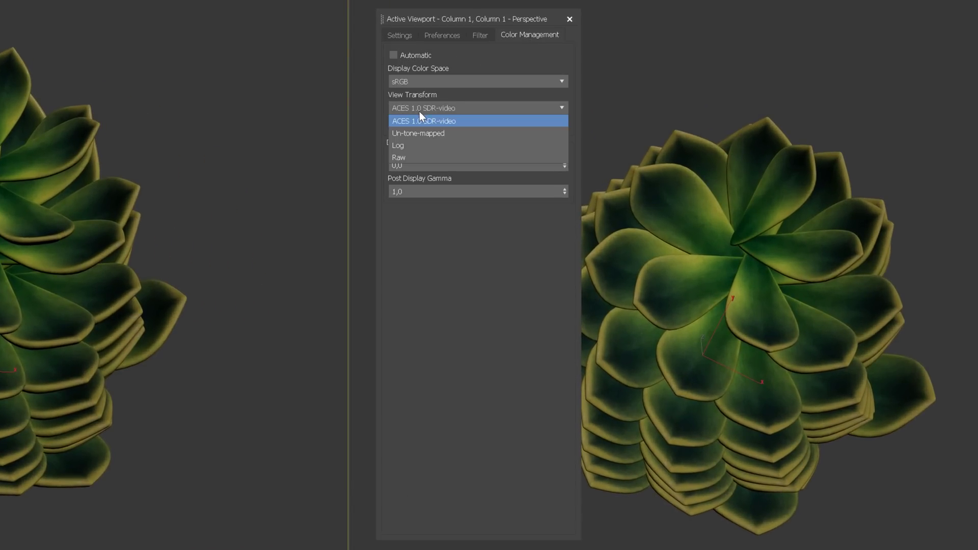
left_click(417, 135)
Step: Compare the Log and Raw transforms, return to ACES 1.0 SDR-video, then re-enable Automatic and close
left_click(420, 108)
left_click(422, 145)
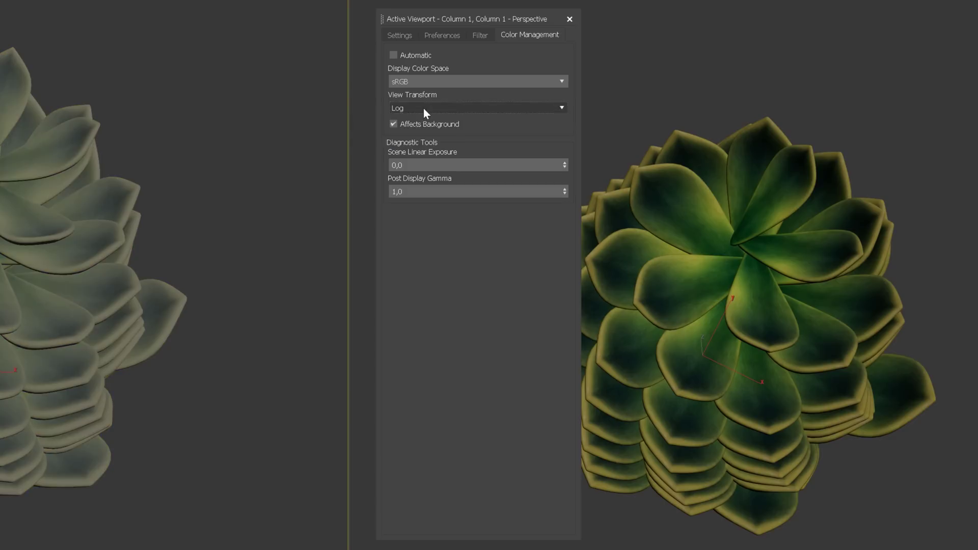
left_click(423, 108)
left_click(418, 159)
left_click(428, 108)
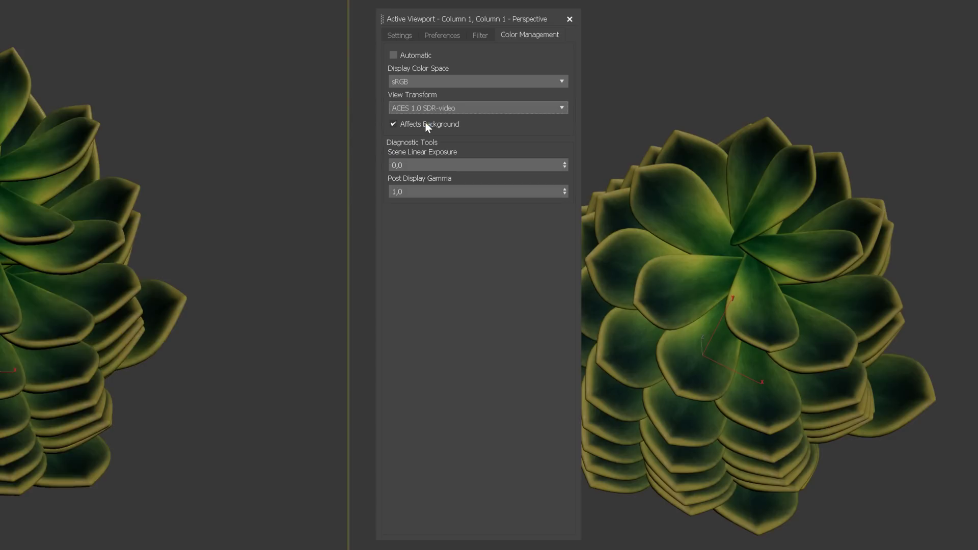
left_click(395, 56)
left_click(570, 19)
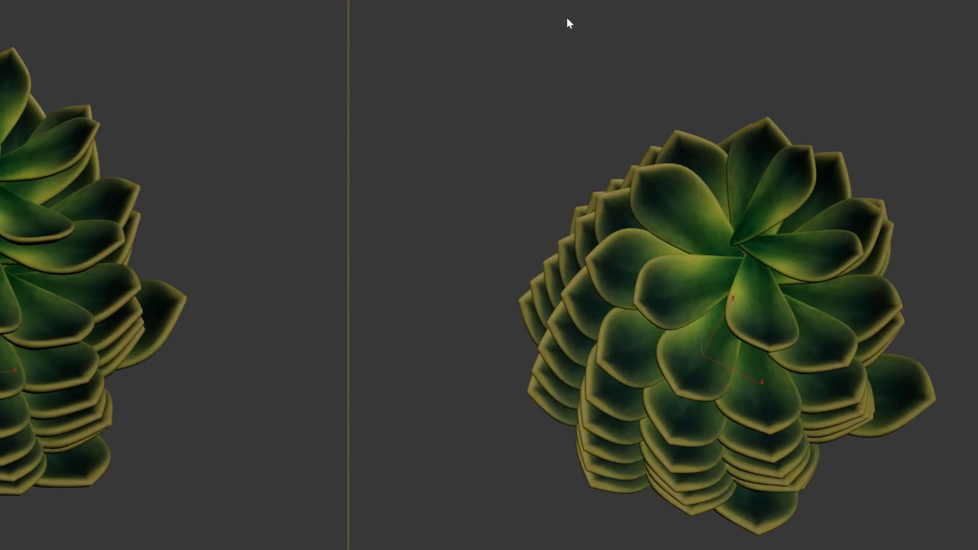
Step: Disconnect the texture from the succulent material's base colour so it shows solid red
left_click(823, 404)
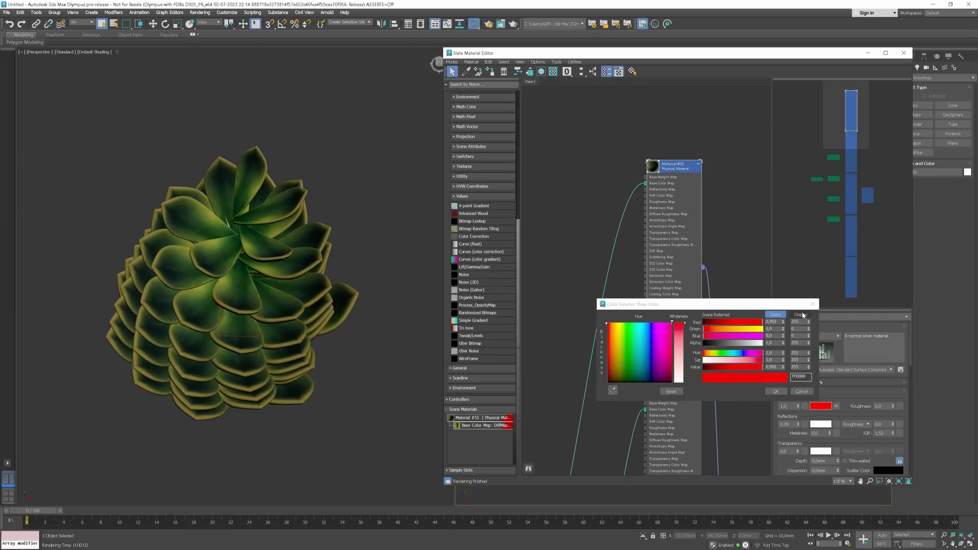
left_click(813, 304)
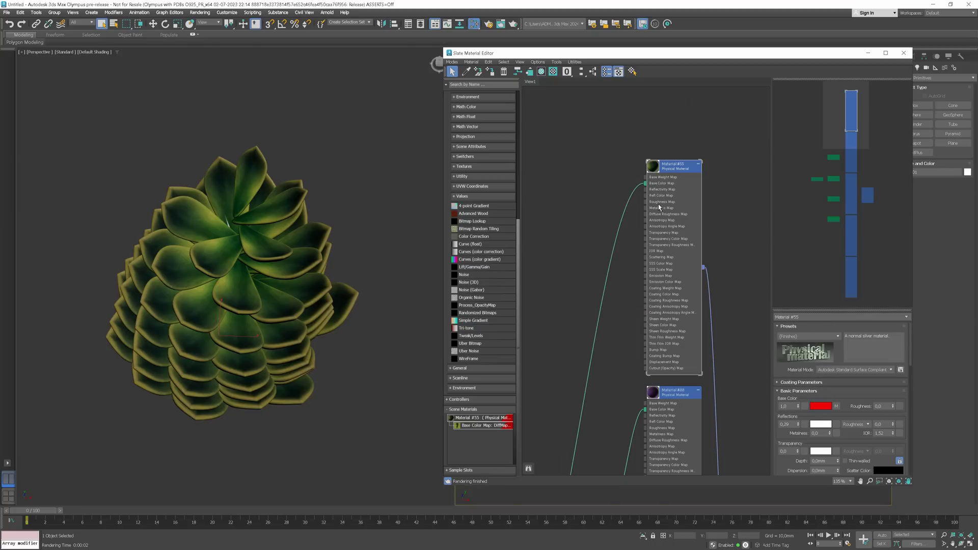
mouse_move(647, 185)
left_mouse_down()
mouse_move(612, 182)
mouse_move(635, 186)
left_mouse_up()
Step: Load a bitmap for the base colour and set its colour space manually
left_click(711, 197)
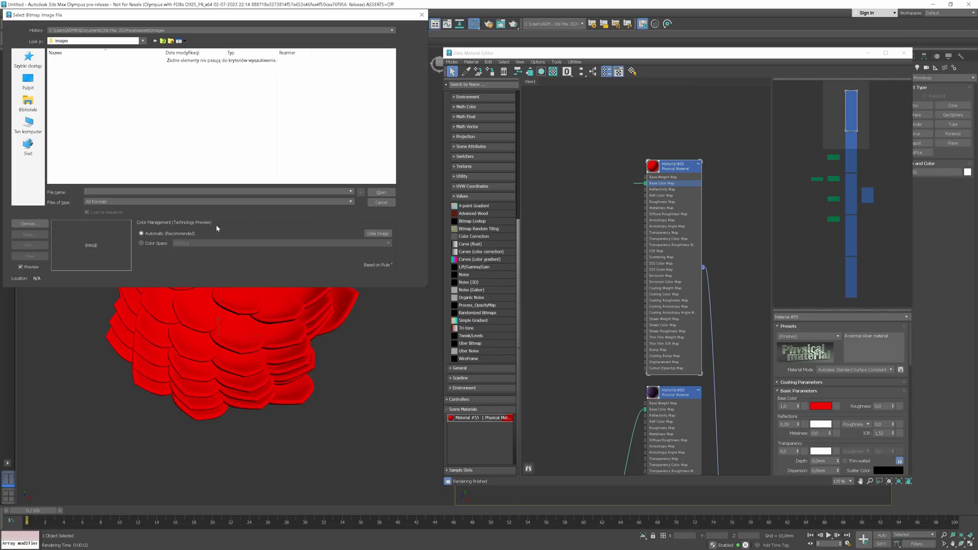
left_click(142, 244)
left_click(203, 243)
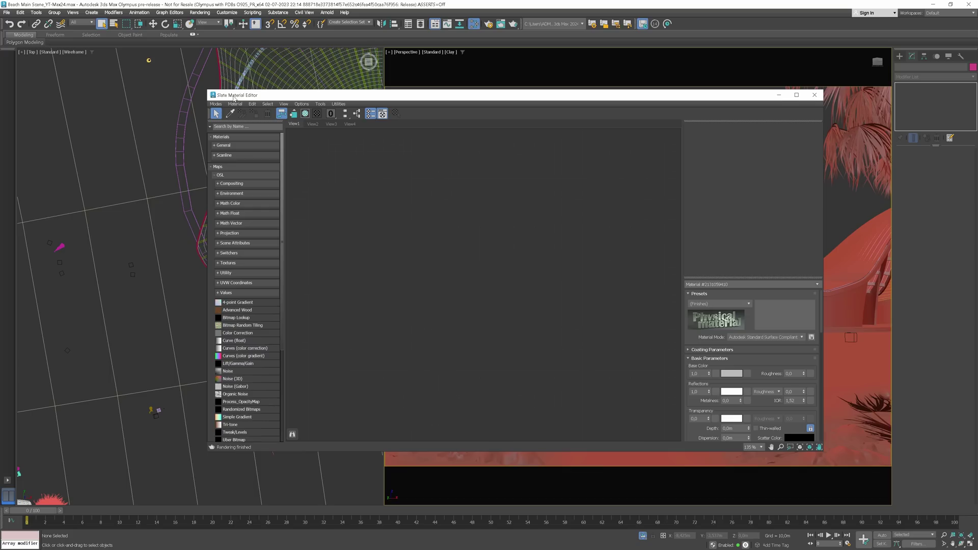
Step: Dock the Slate Material Editor at the side, hide the viewport layout tabs, and widen the editor
left_click_drag(234, 97, 3, 51)
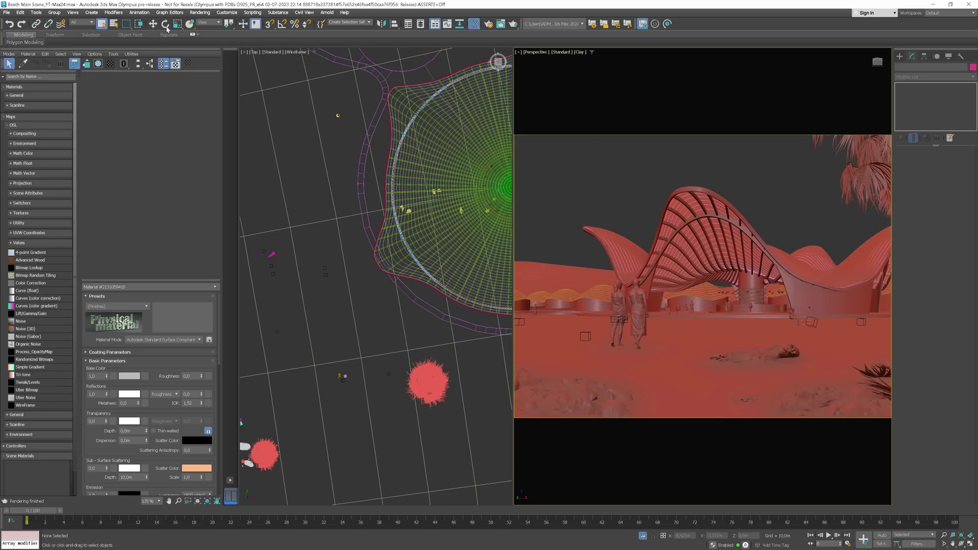
right_click(228, 49)
left_click(233, 54)
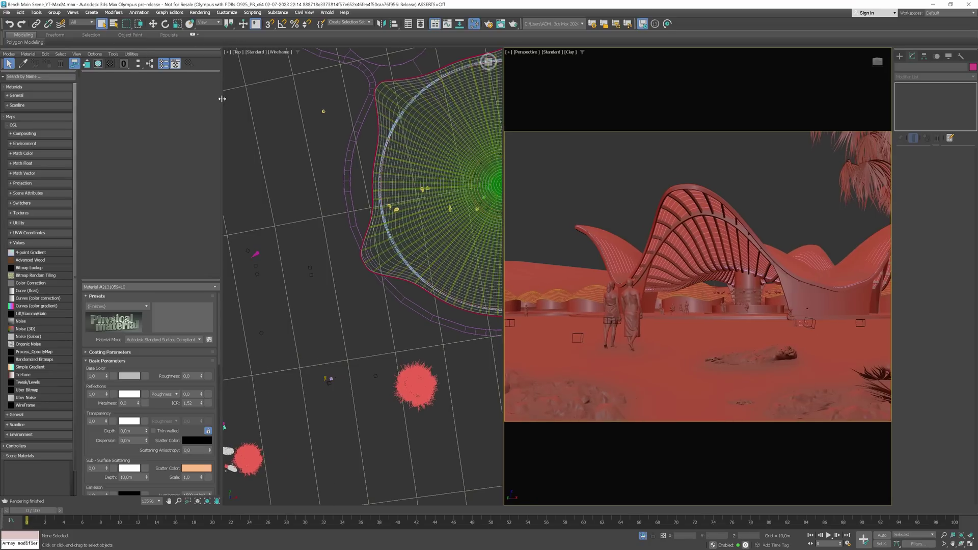
left_click_drag(222, 98, 554, 140)
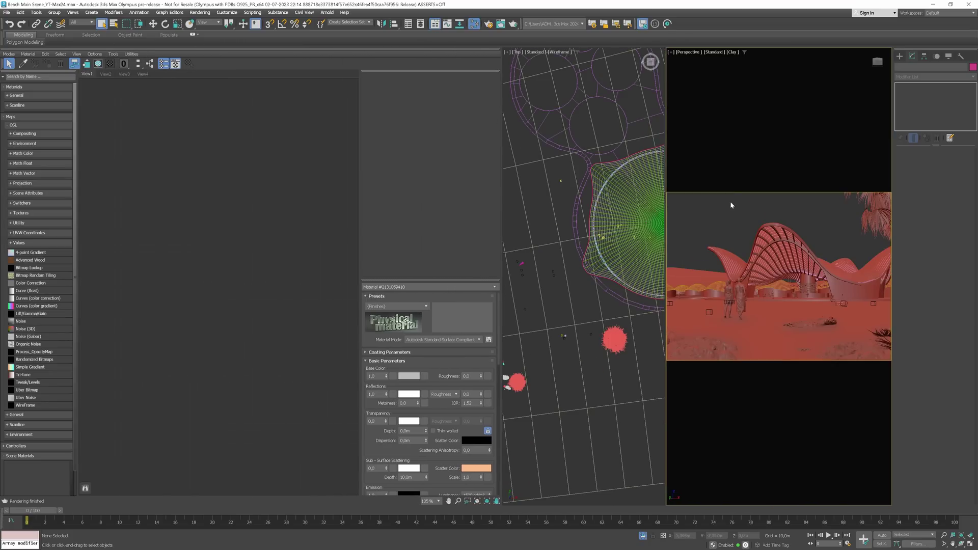
Step: Maximise the Perspective view, narrow the docked editor, and show the View4 node graph
key("alt+w")
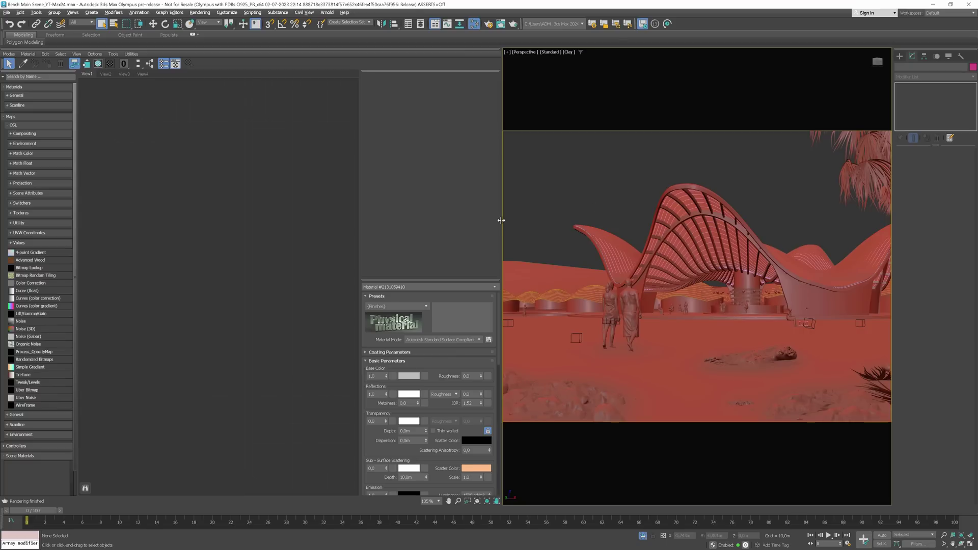
left_click_drag(501, 221, 485, 222)
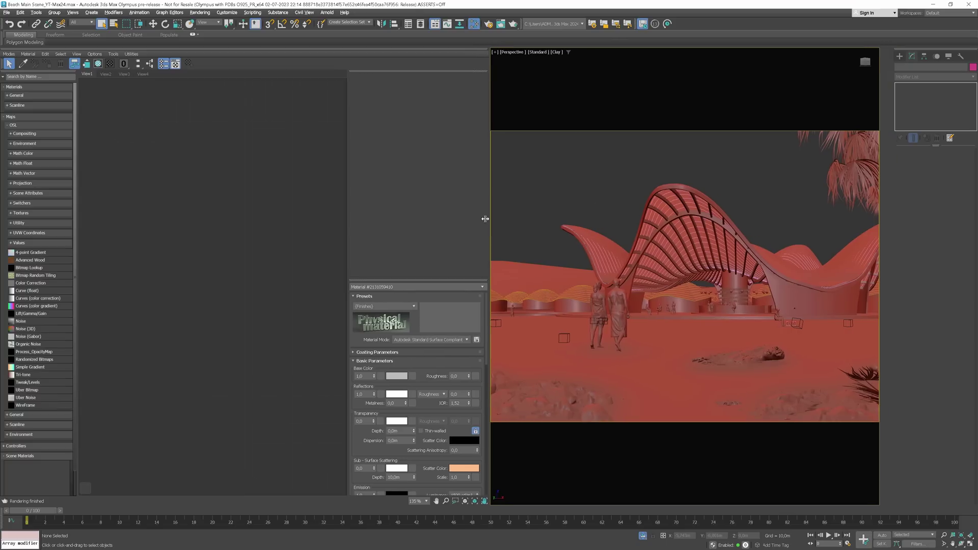
left_click(143, 75)
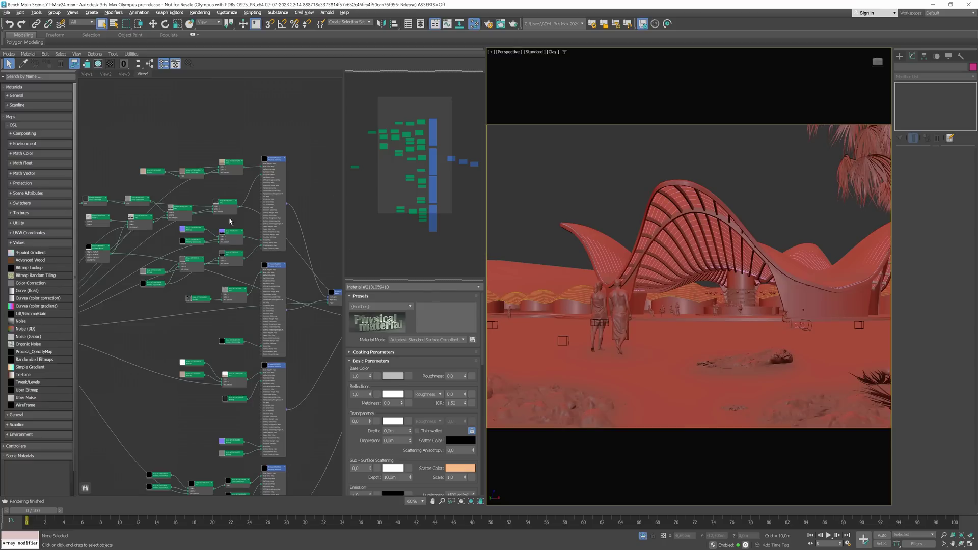
Step: Redock the editor across the top, hide the ribbon, make it taller, and restore the Top/Perspective layout
left_click_drag(4, 51, 295, 92)
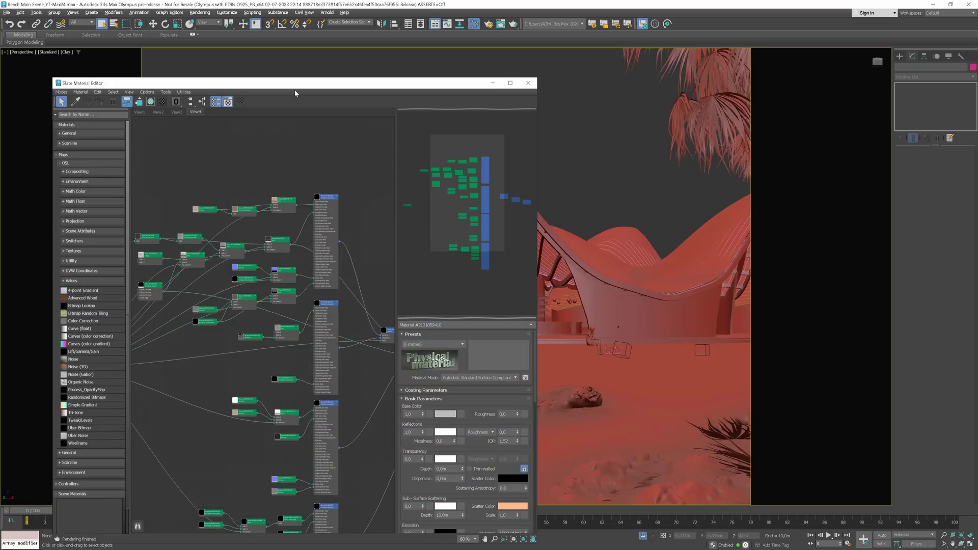
left_click_drag(69, 87, 110, 35)
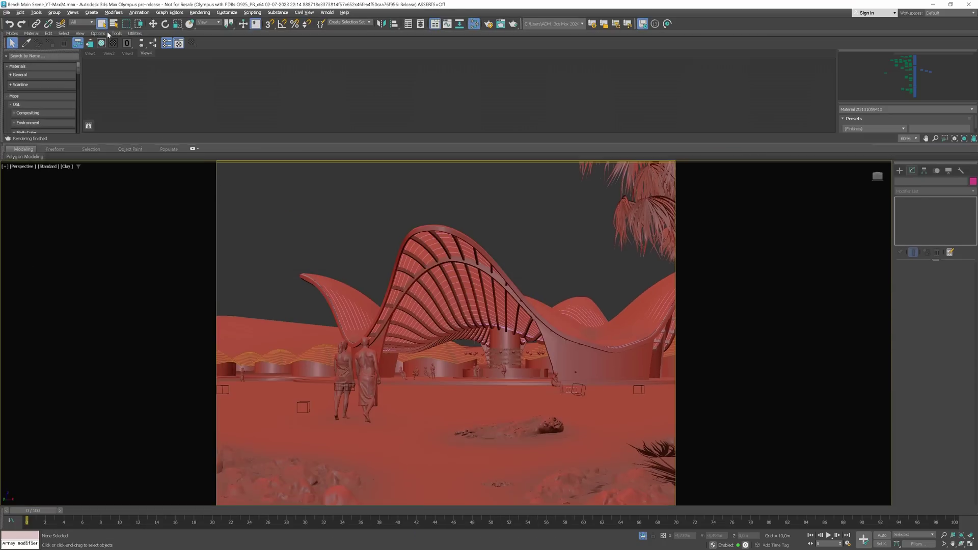
right_click(4, 152)
left_click(30, 156)
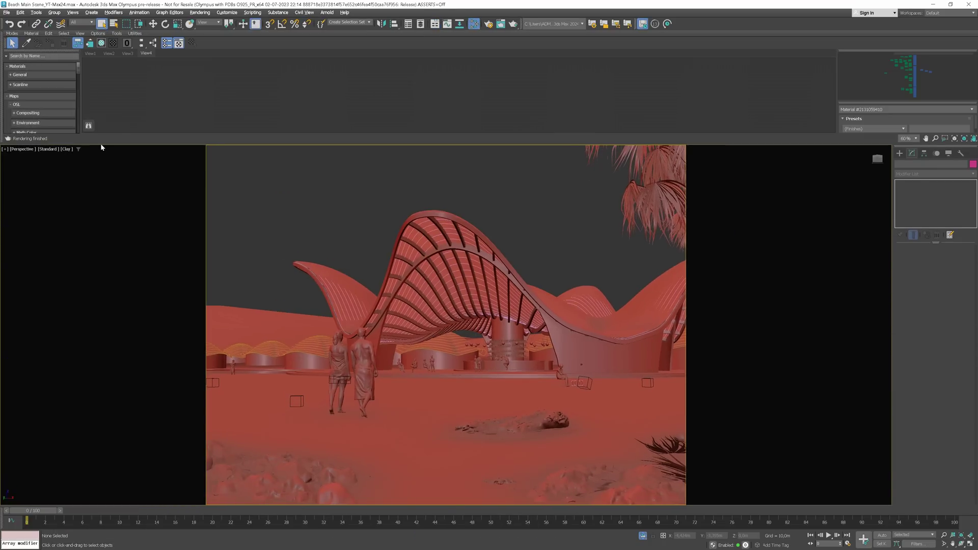
left_click_drag(100, 152, 100, 265)
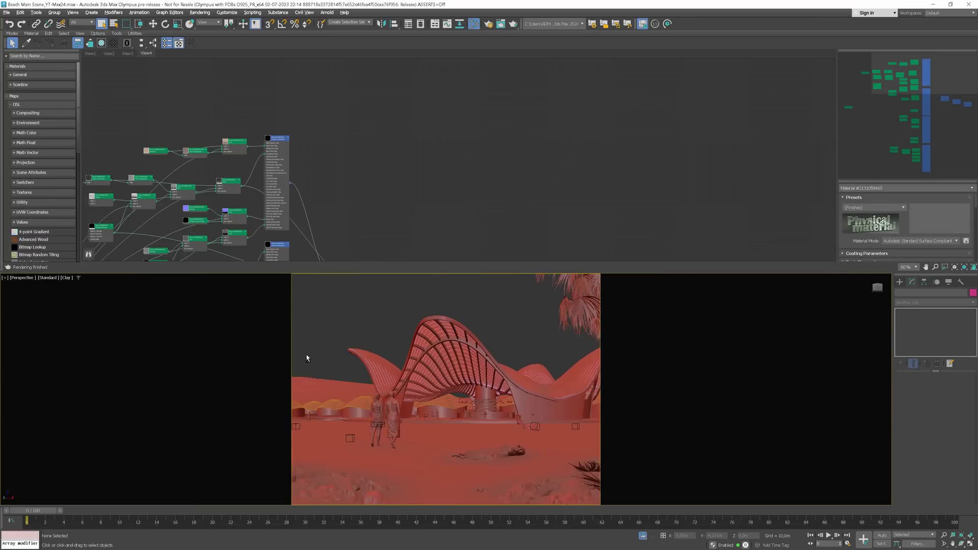
key("alt+w")
key("z")
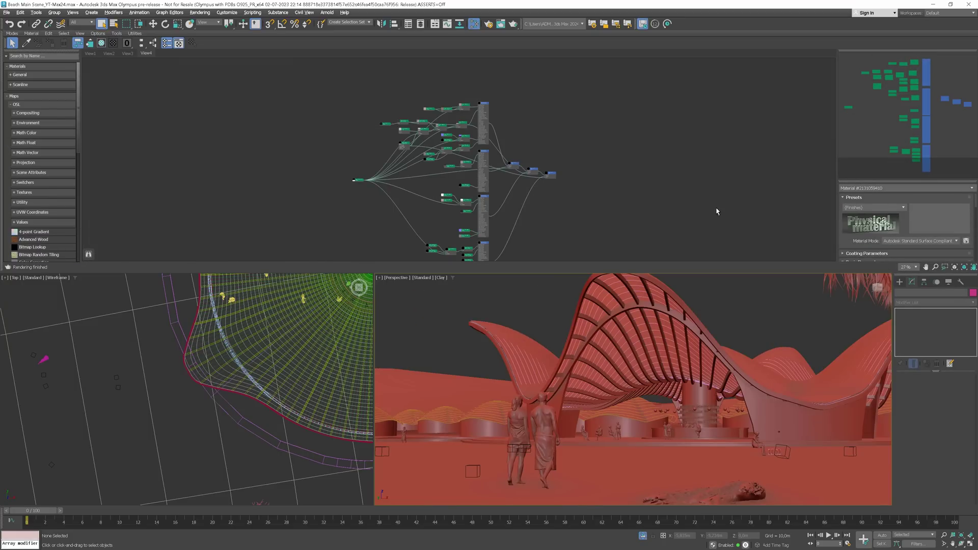
Step: Pan the node graph, then open Options > Preferences in the Slate Material Editor
middle_click_drag(717, 212, 673, 203)
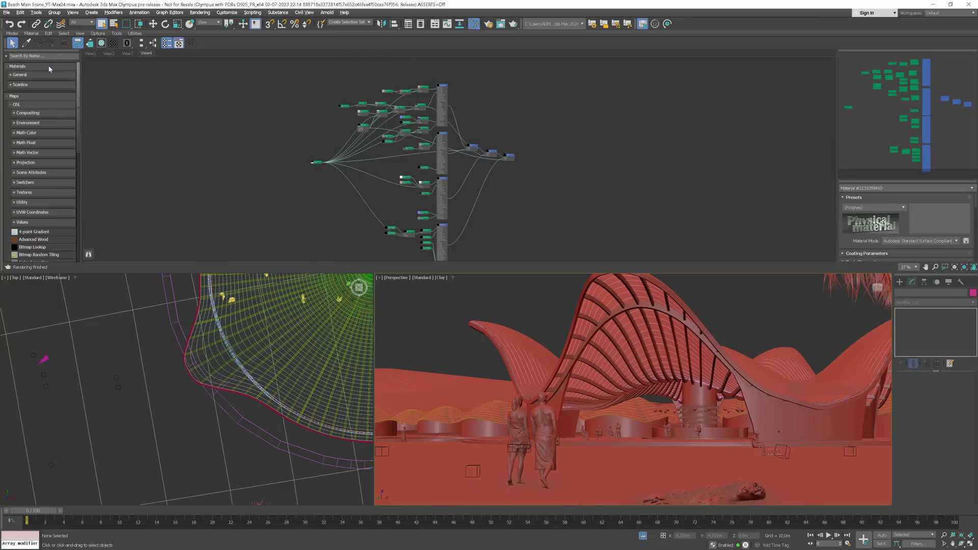
key("alt+w")
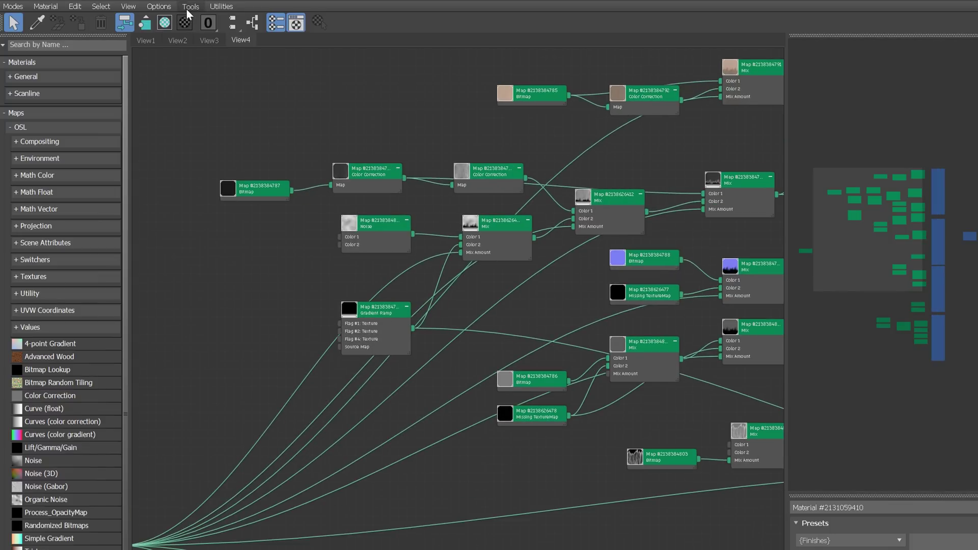
left_click(161, 6)
left_click(163, 65)
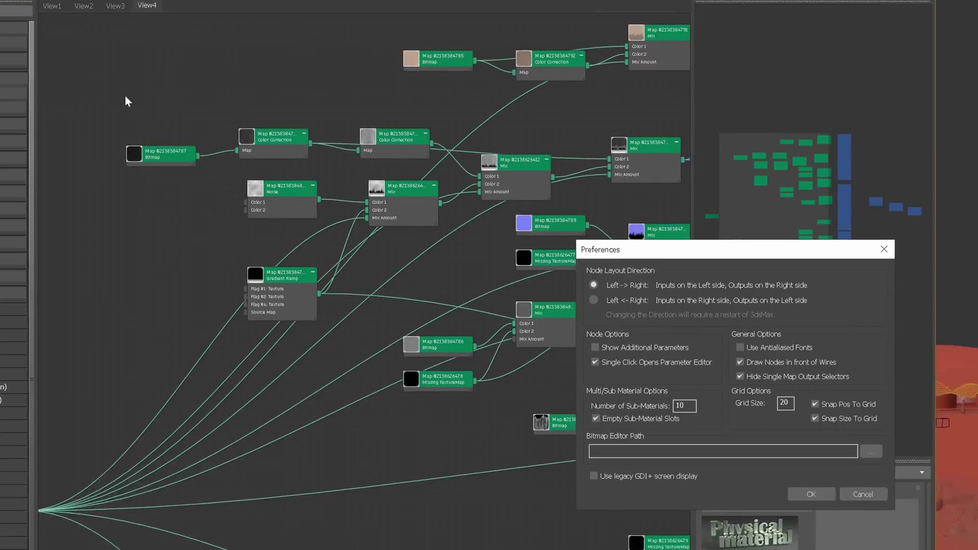
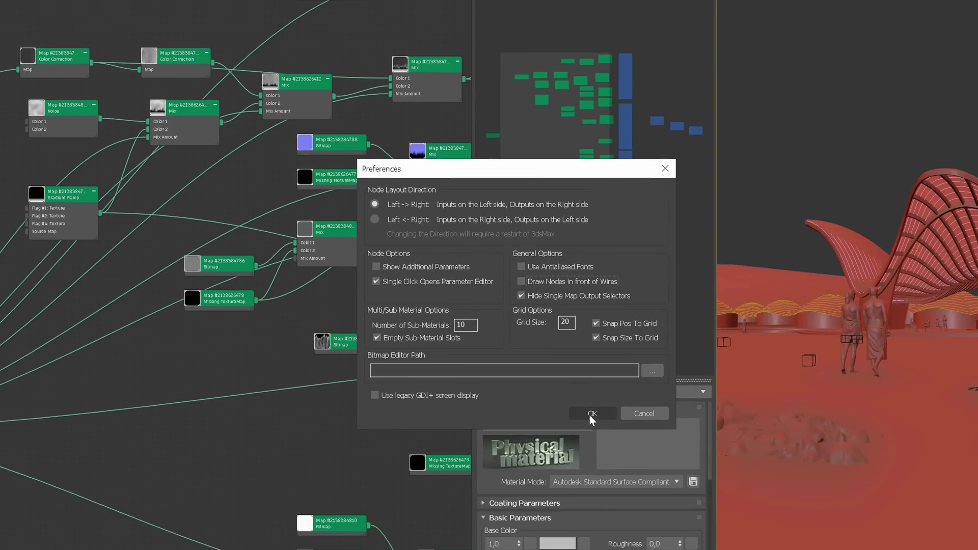
Step: Close the Slate Material Editor preferences and nudge a Bitmap node slightly in the graph
left_click(589, 415)
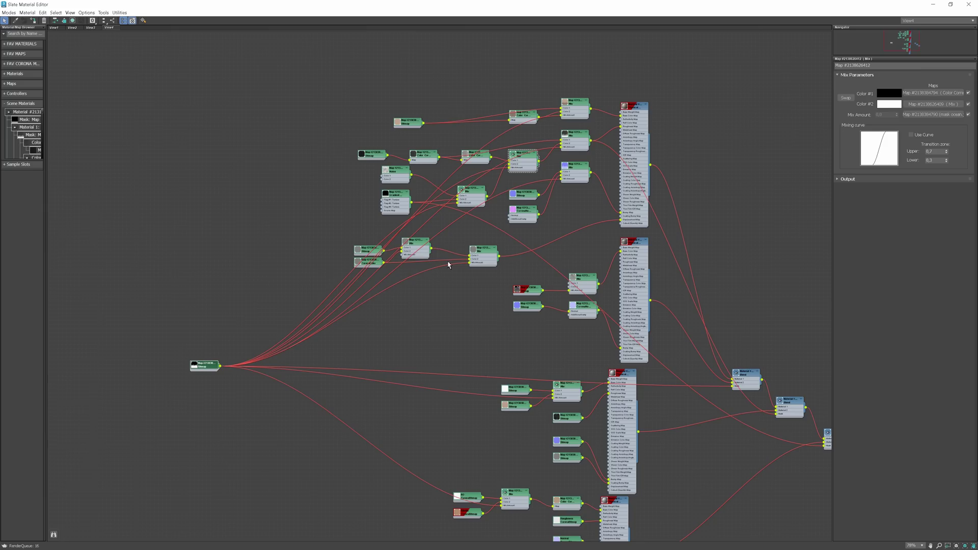
left_click_drag(364, 255, 366, 252)
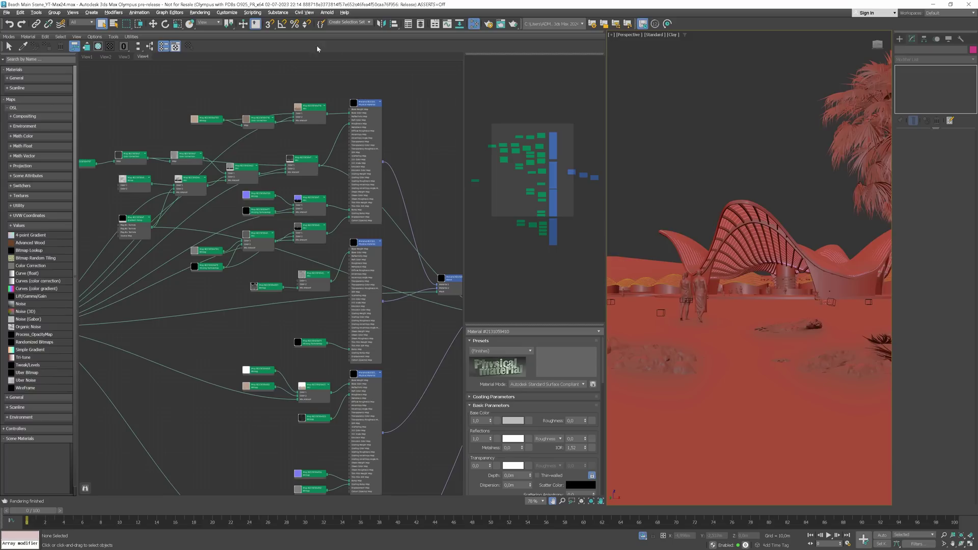
Step: Under Slate Material Editor interface colours, make the background grid red and apply it
left_click(233, 15)
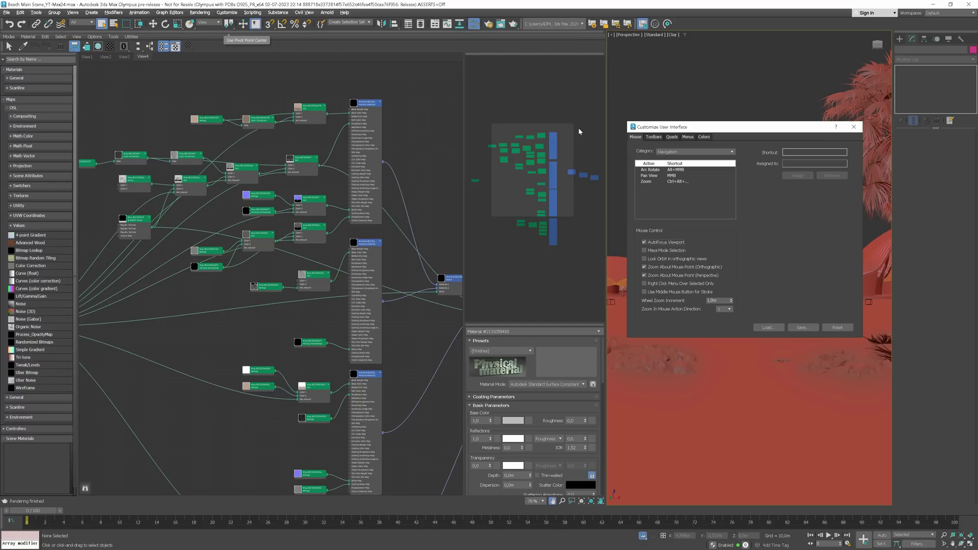
left_click(707, 137)
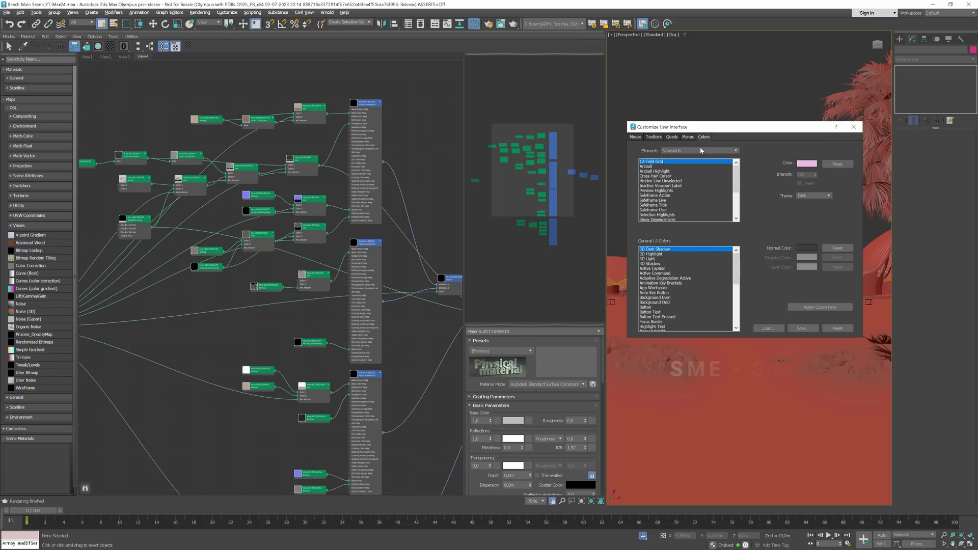
left_click(701, 150)
left_click(674, 241)
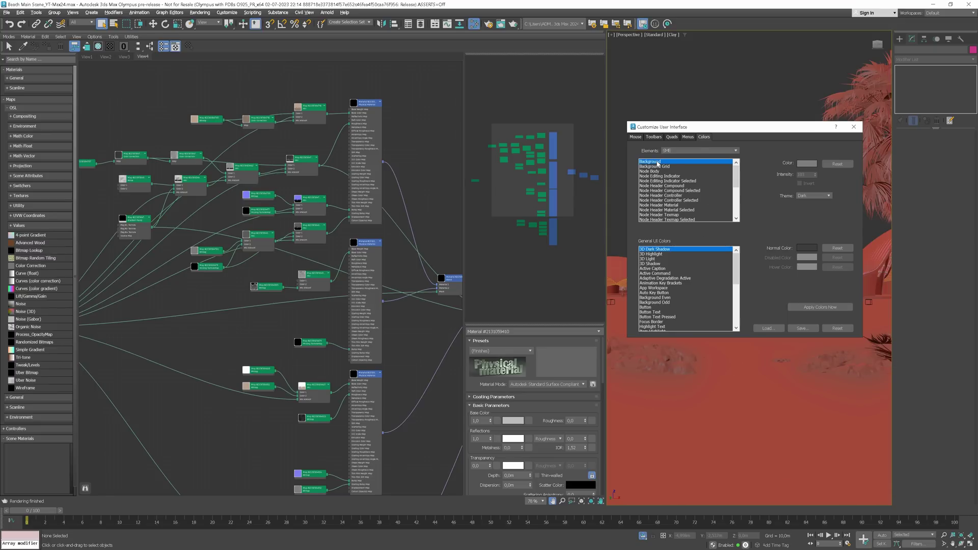
left_click(672, 168)
left_click(802, 165)
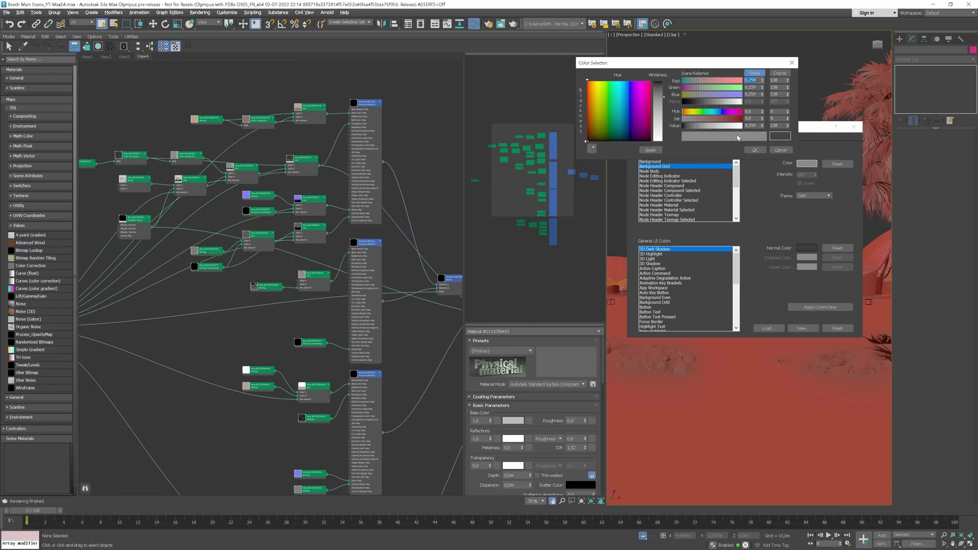
left_click_drag(712, 85, 738, 137)
left_click(763, 157)
left_click(822, 308)
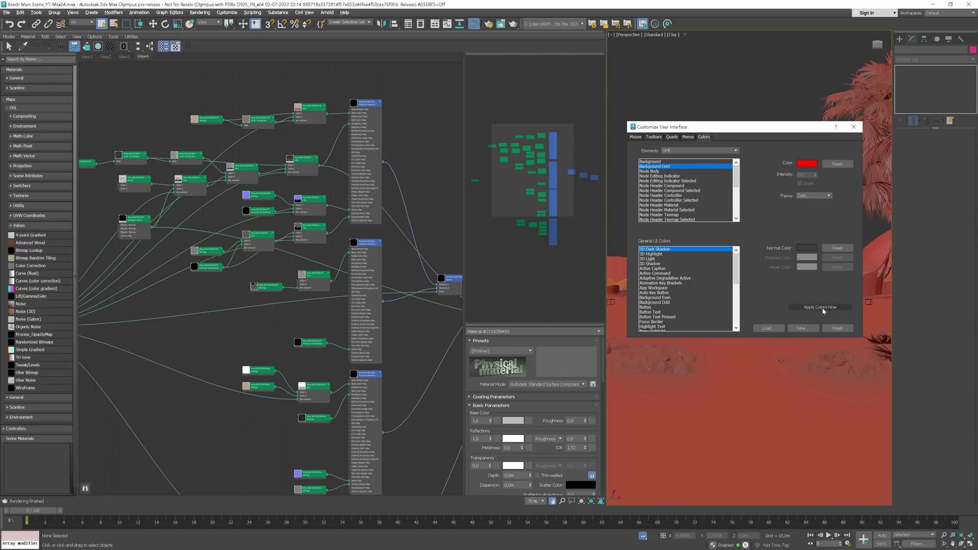
scroll(397, 233, "up", 5)
Step: Set the Slate editor background colour to green and apply it
left_click(676, 162)
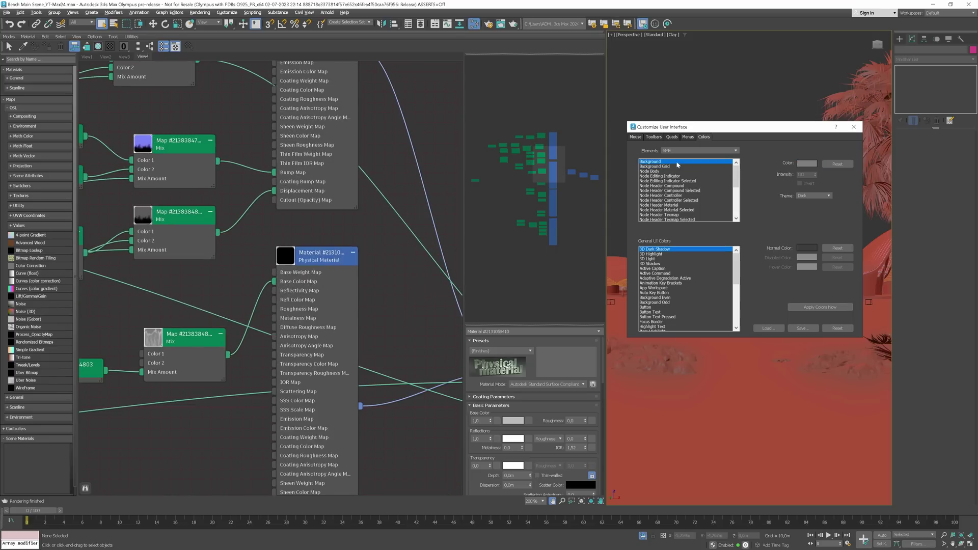
left_click(805, 166)
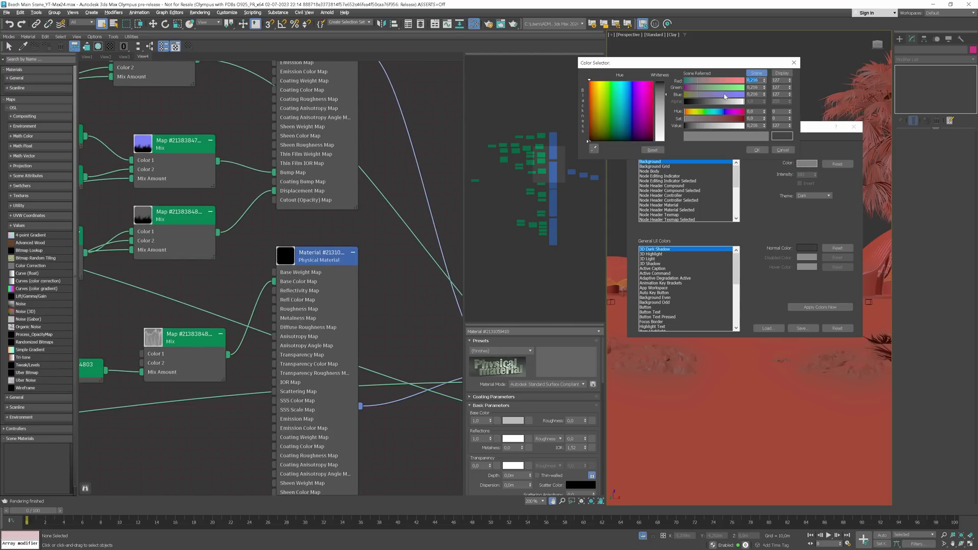
left_click(725, 87)
left_click(757, 151)
left_click(818, 307)
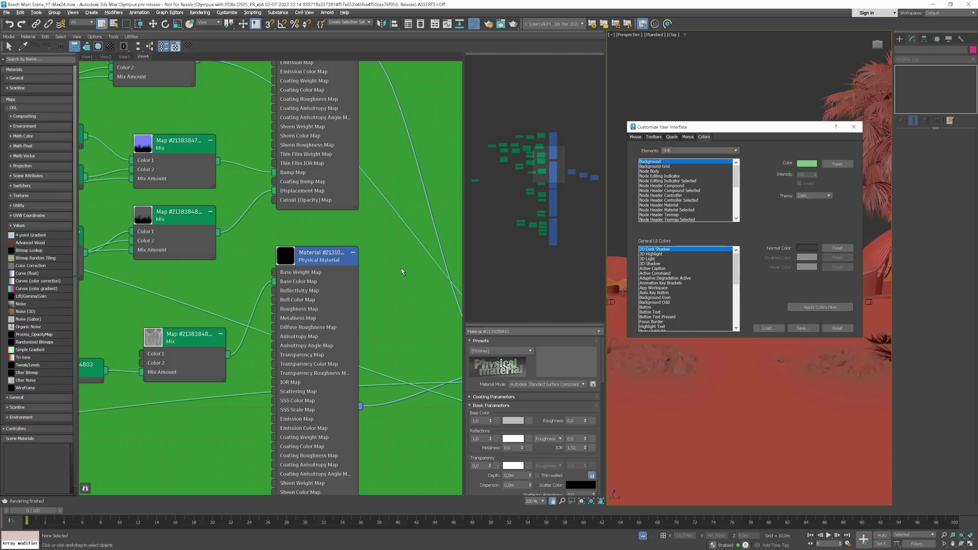
scroll(402, 271, "down", 3)
scroll(402, 269, "down", 3)
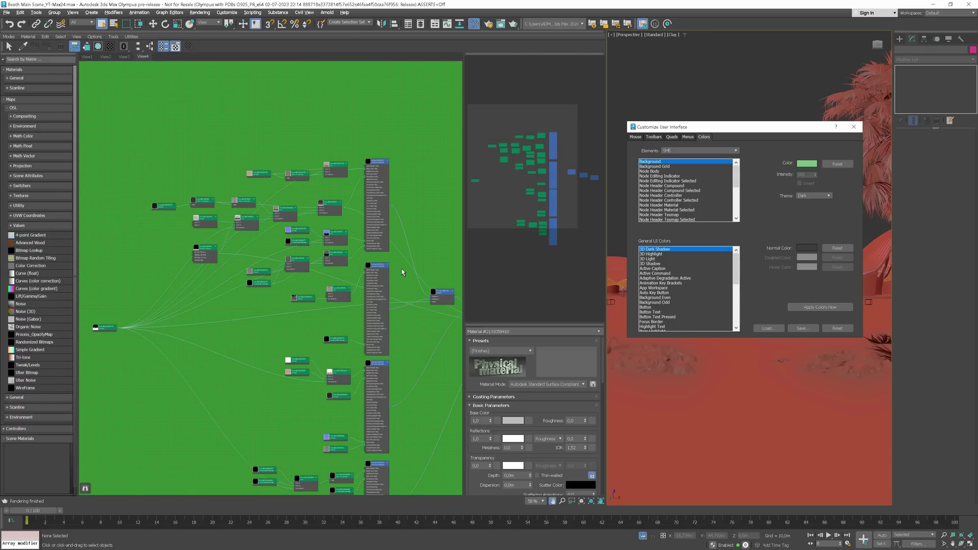
Step: Reset interface colours to defaults and make Material wires magenta
left_click(836, 329)
left_click(499, 293)
left_click(673, 220)
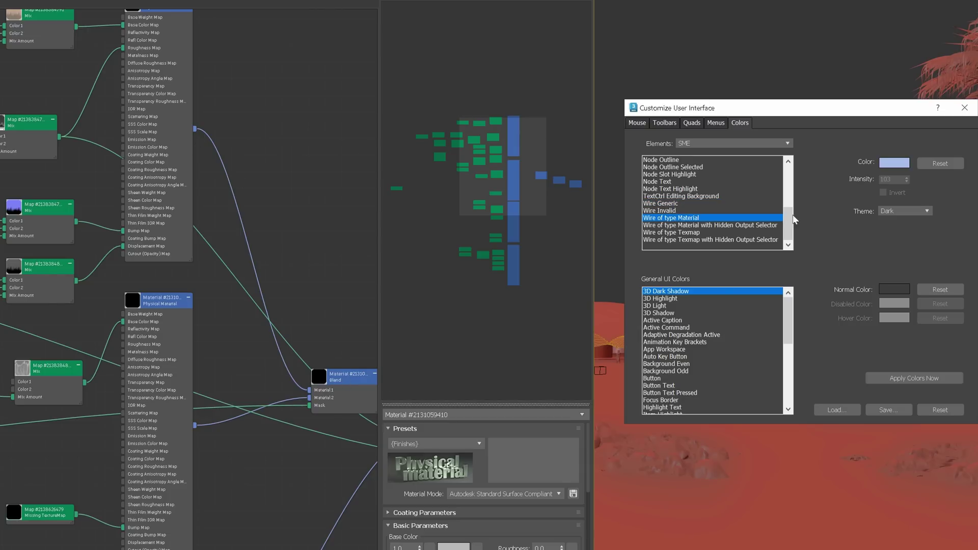
left_click(893, 163)
left_click_drag(765, 46, 795, 46)
left_click(819, 142)
Step: Make Texmap wires yellow and apply the new wire colours
left_click(671, 232)
left_click(894, 163)
left_click_drag(734, 55, 764, 56)
left_click(818, 142)
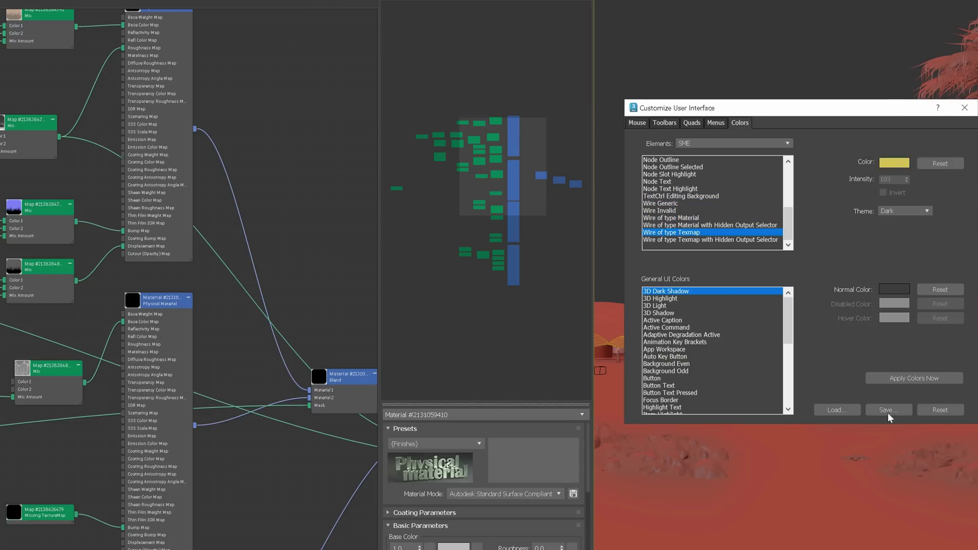
left_click(914, 378)
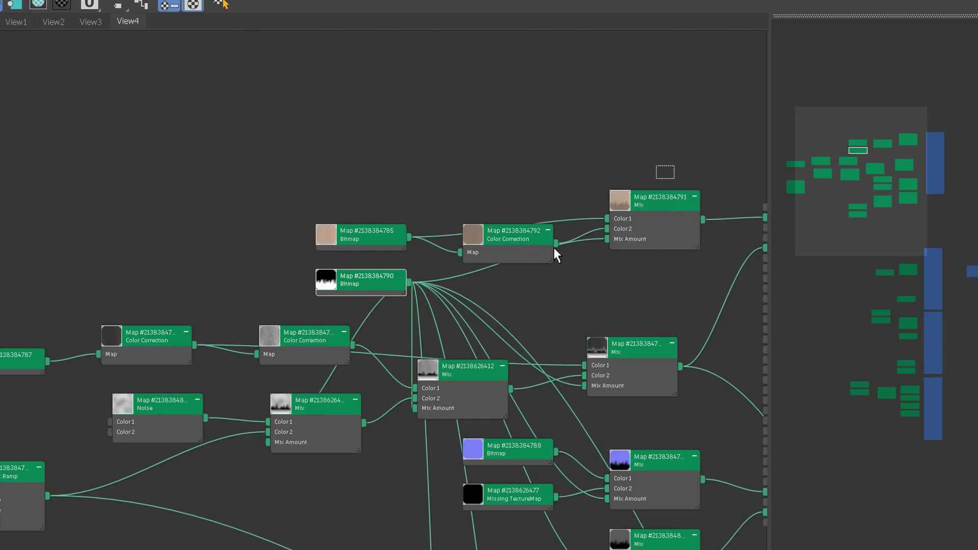
Step: Package the Color Correction/Mix nodes, another map group and the two Mix nodes into compounds
left_click_drag(554, 247, 526, 262)
right_click(652, 215)
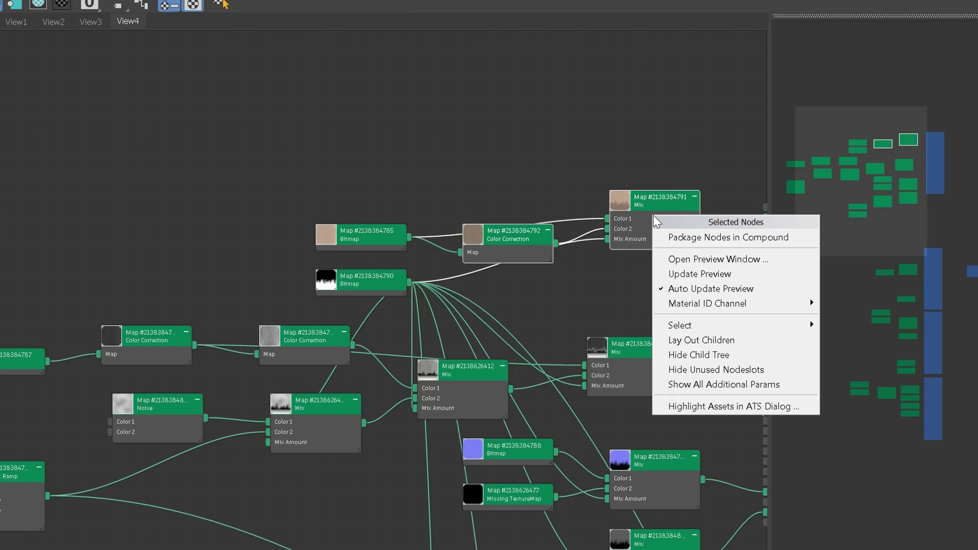
left_click(676, 236)
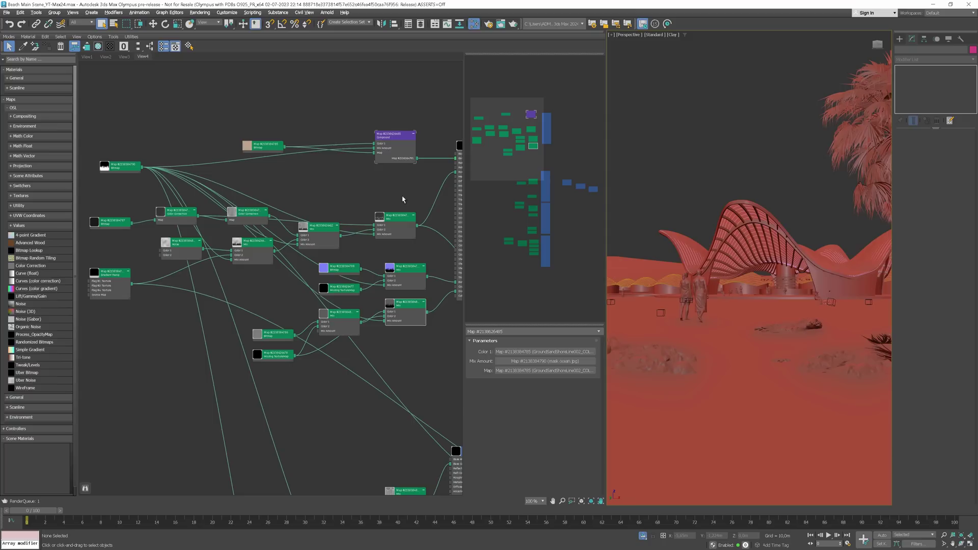
left_click_drag(403, 195, 201, 246)
right_click(186, 247)
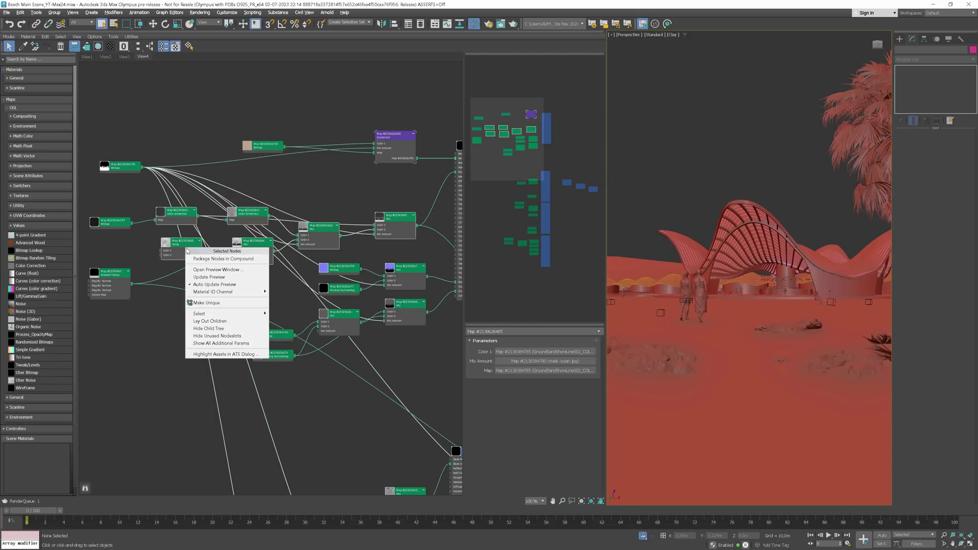
left_click(209, 260)
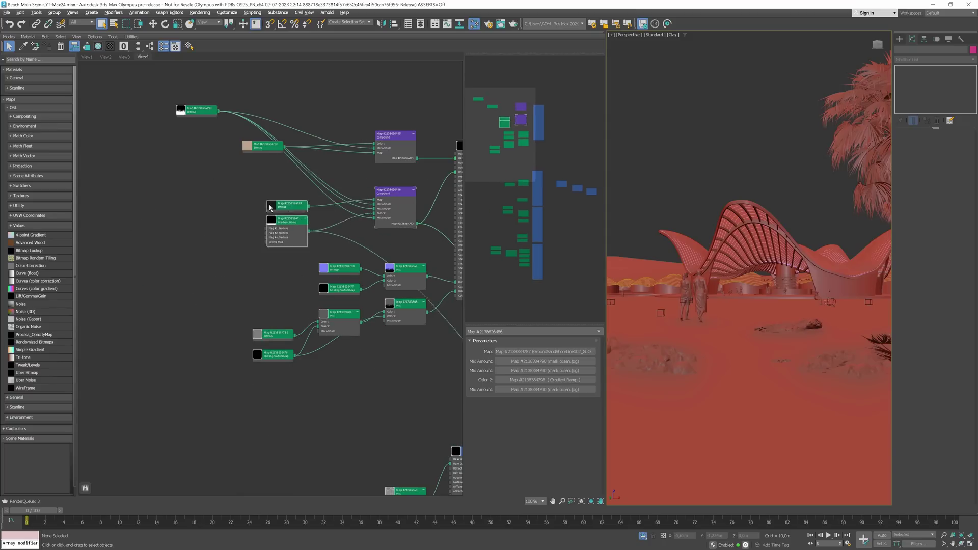
left_click_drag(383, 312, 205, 236)
right_click(206, 236)
left_click(227, 249)
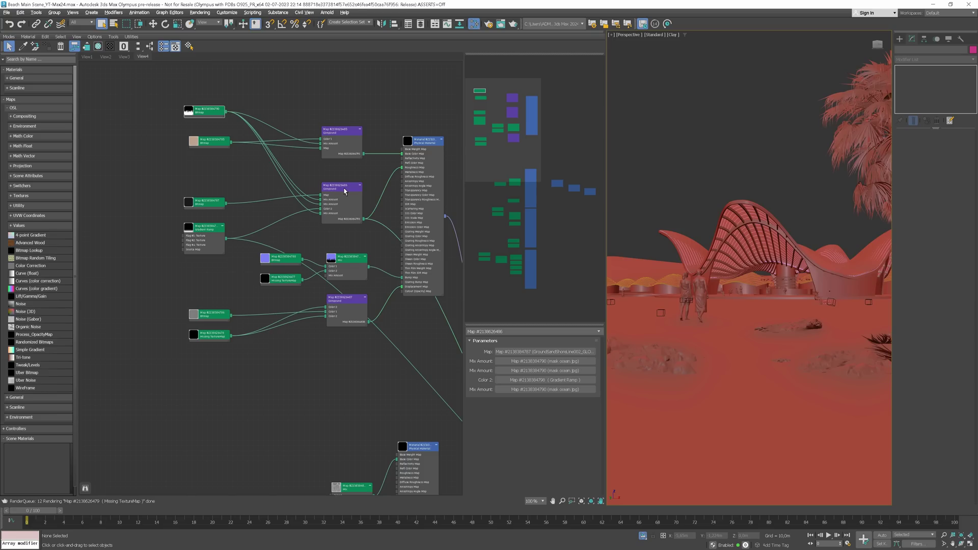
Step: Open the compound map's inner graph and reposition its Mix node
double_click(345, 191)
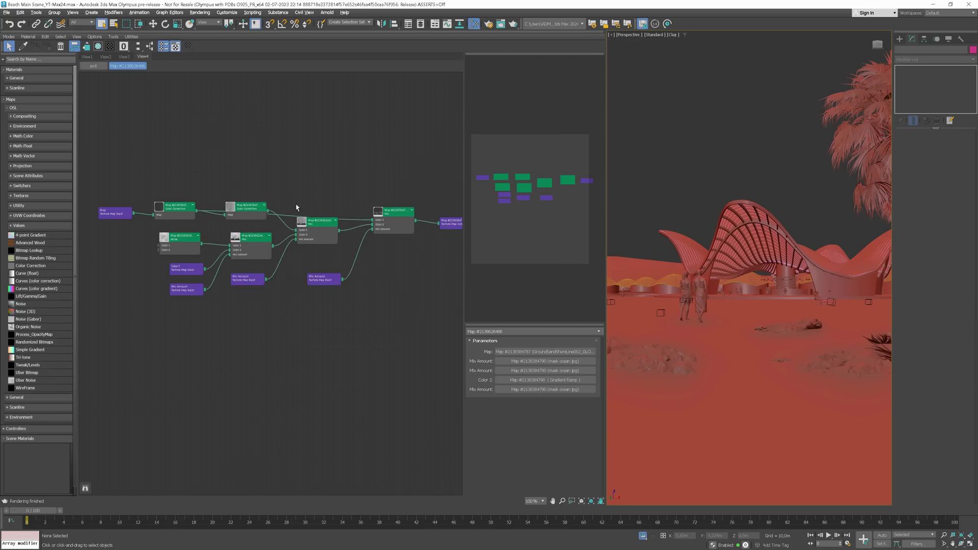
double_click(305, 240)
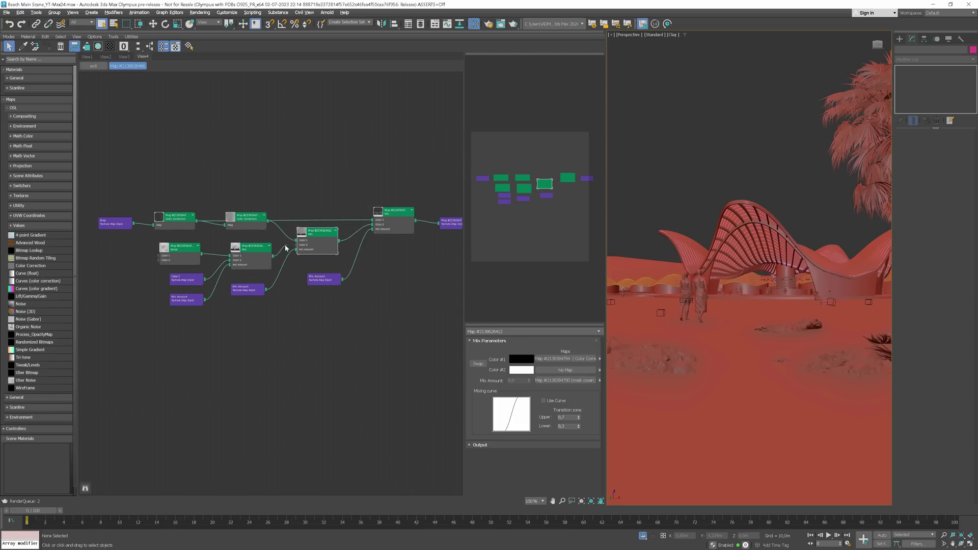
left_click_drag(257, 254, 297, 245)
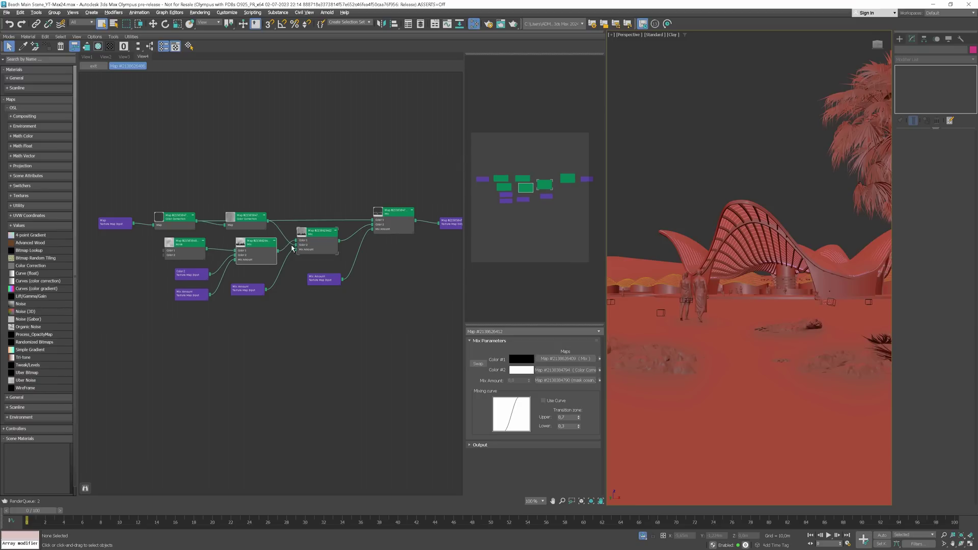
key("Escape")
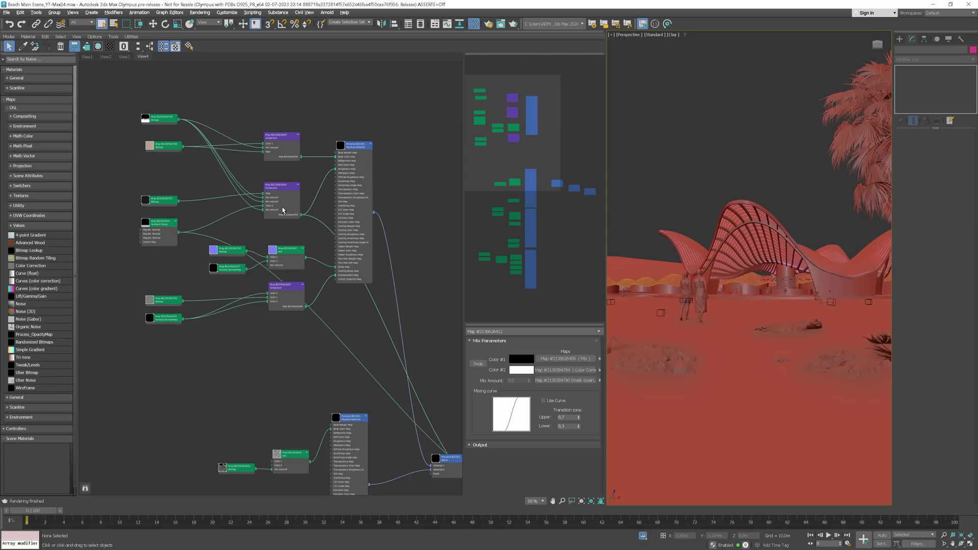
left_click_drag(324, 189, 259, 243)
right_click(259, 242)
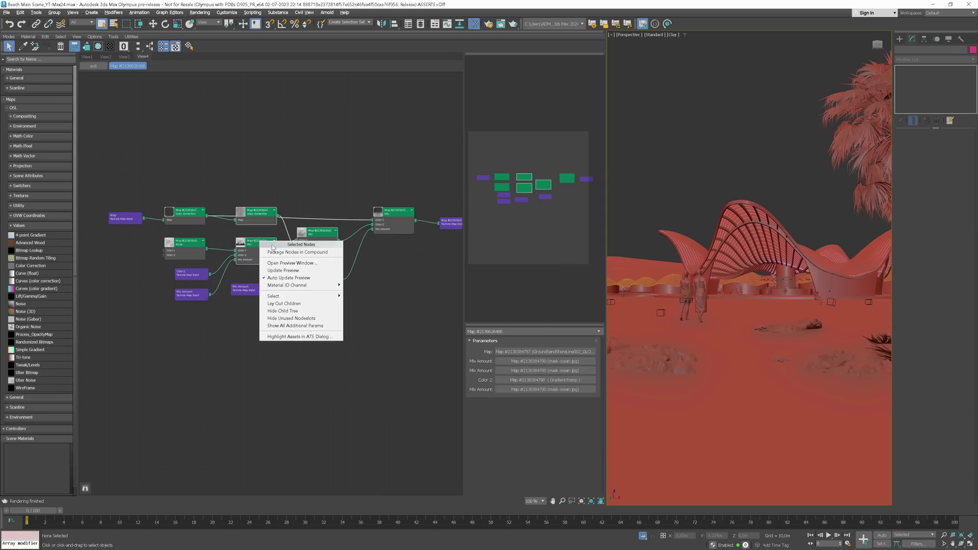
left_click(276, 253)
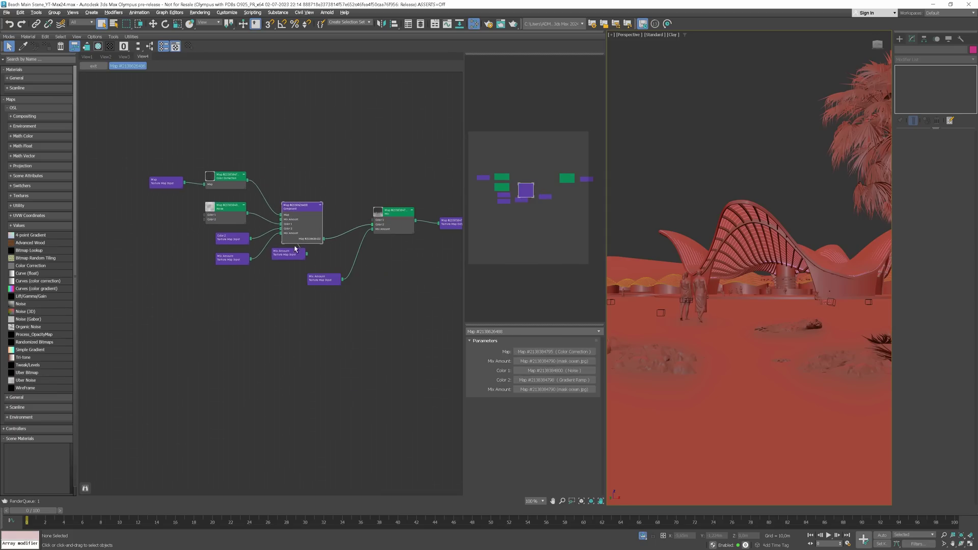
left_click_drag(285, 253, 236, 285)
double_click(302, 220)
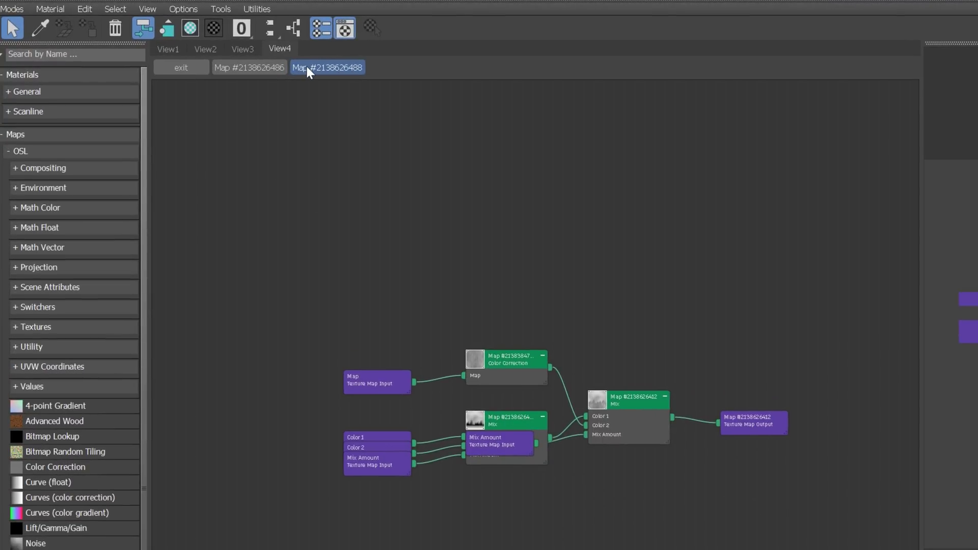
left_click(264, 66)
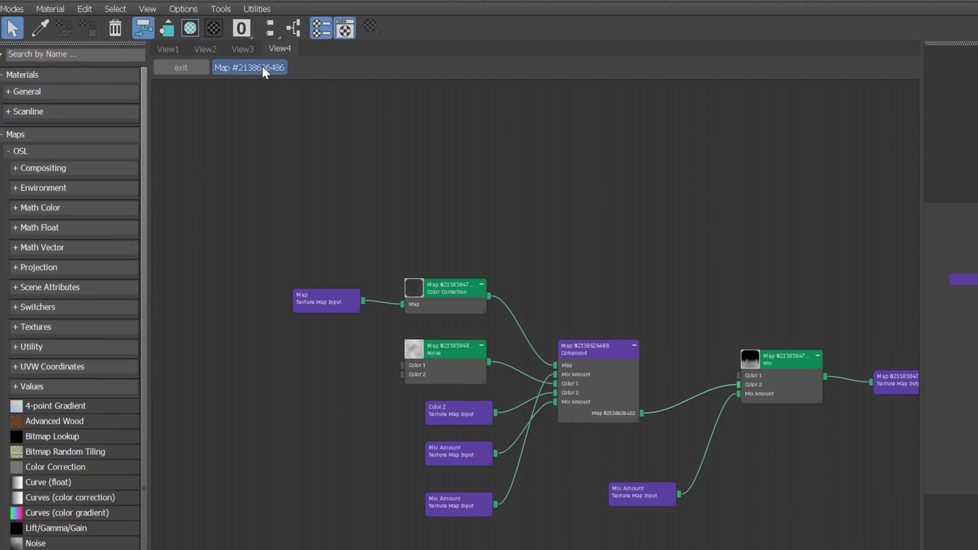
left_click(202, 66)
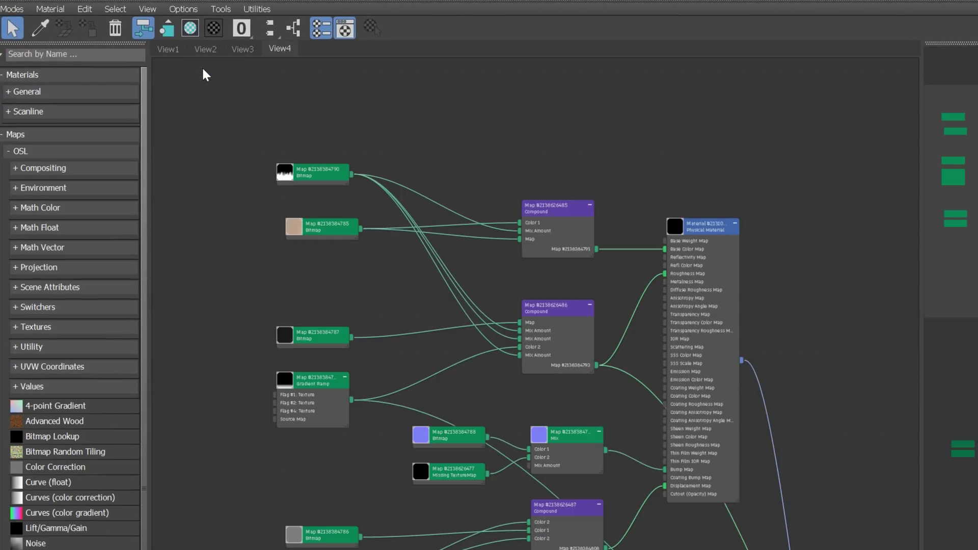
Step: Package the Physical Material and its maps into a compound that exposes the material output
left_click_drag(363, 172, 215, 320)
right_click(361, 243)
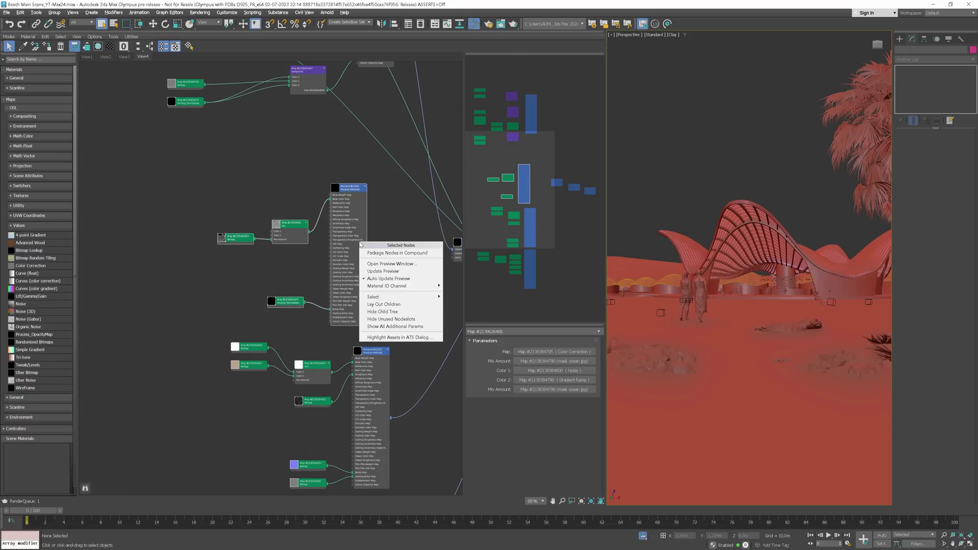
left_click(370, 253)
scroll(358, 249, "up", 3)
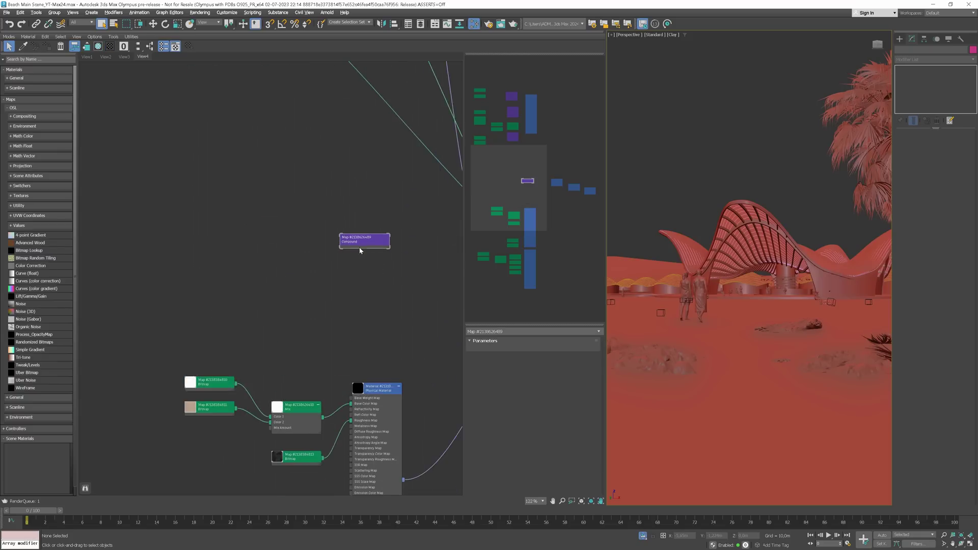
scroll(352, 249, "up", 3)
scroll(329, 247, "up", 2)
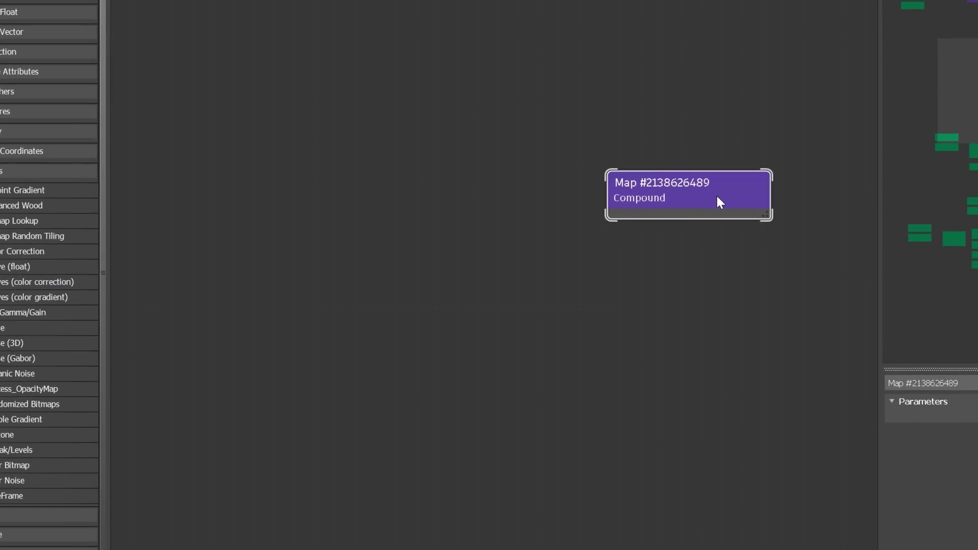
double_click(717, 203)
left_click_drag(775, 259, 780, 261)
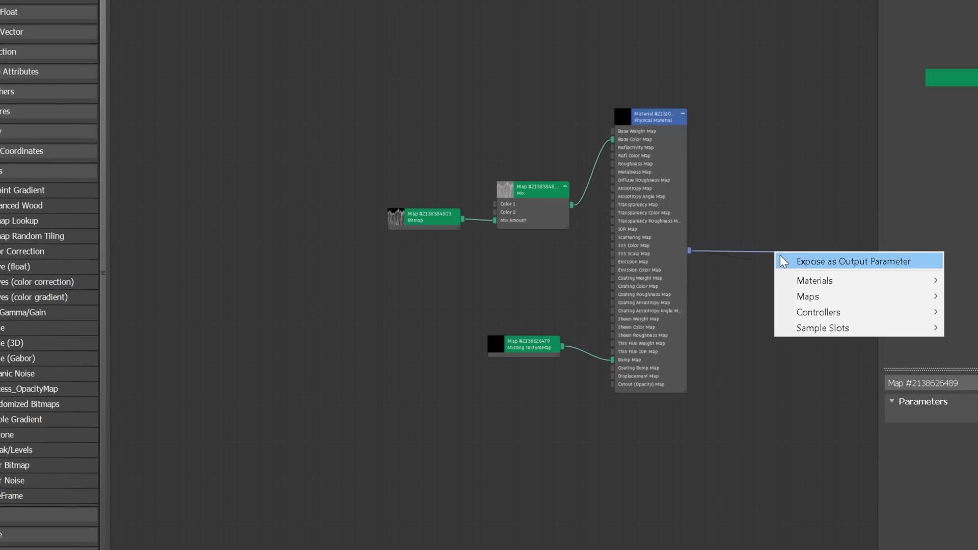
left_click(807, 264)
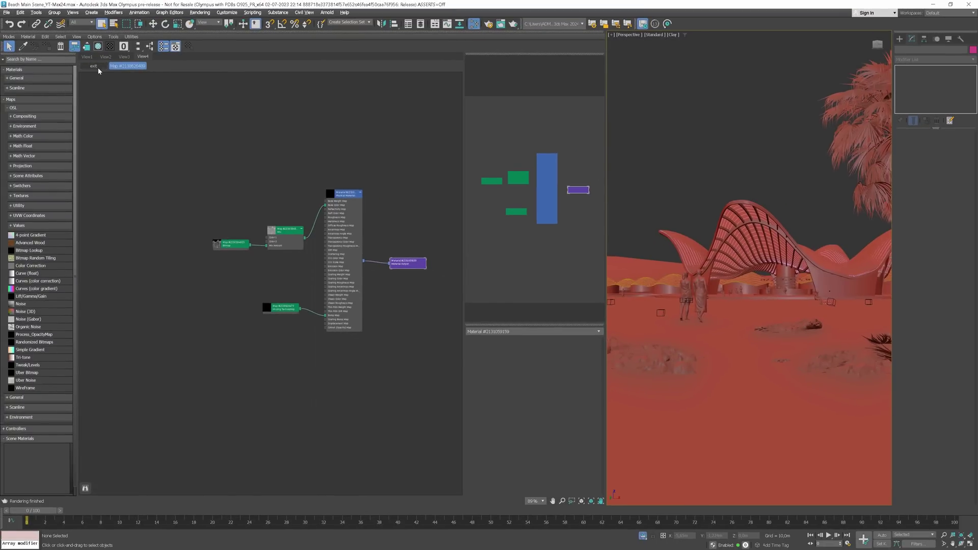
left_click(98, 68)
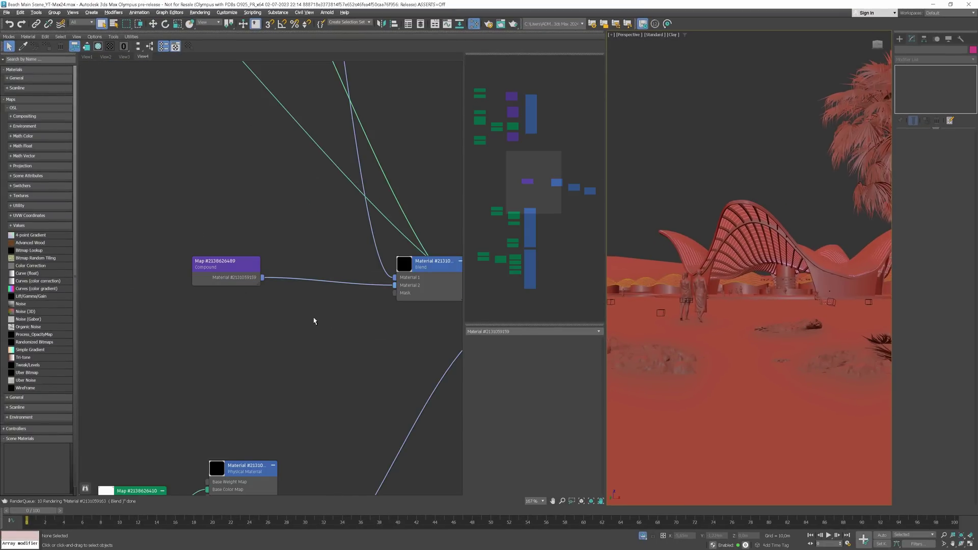
Step: Inside the compound, create a Roughness Map input parameter for the material
double_click(236, 272)
left_click_drag(679, 140, 541, 232)
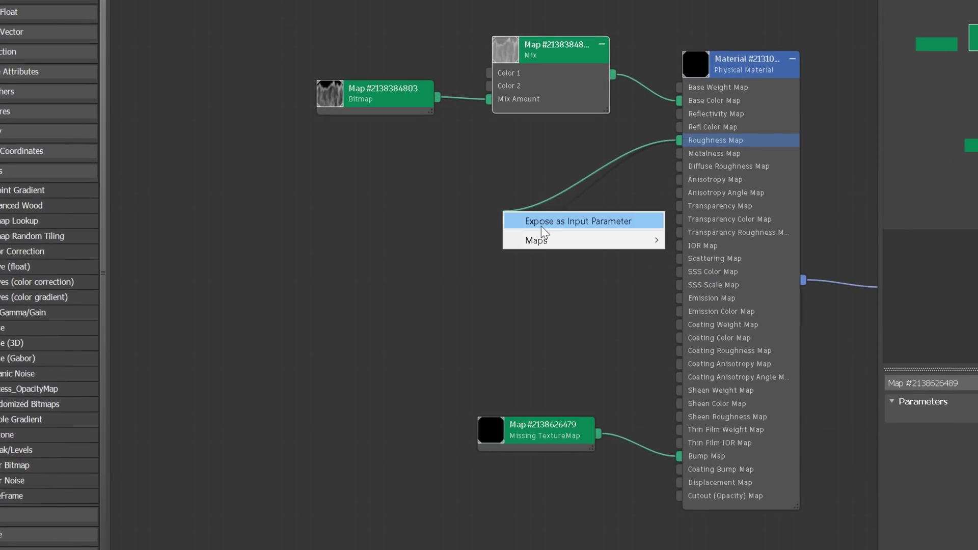
left_click(542, 231)
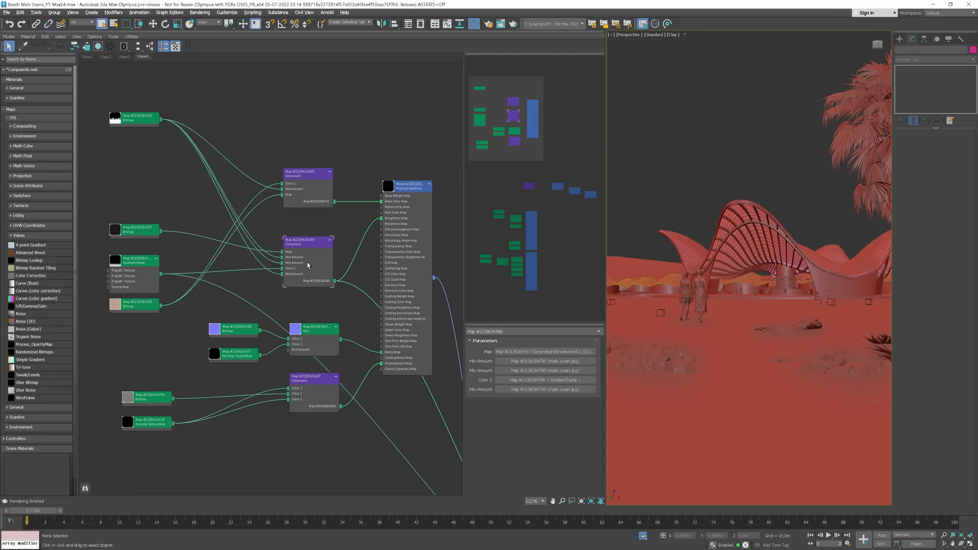
Step: Duplicate the compound, disconnect the copy, and save it to the Compounds.mat library
left_click_drag(308, 264, 322, 115, "shift")
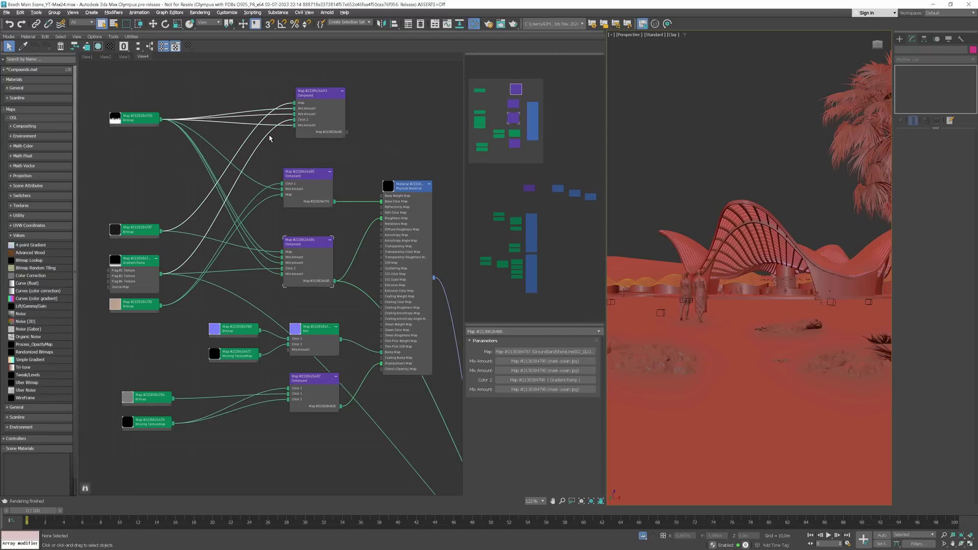
key("Delete")
left_click(330, 110)
right_click(329, 108)
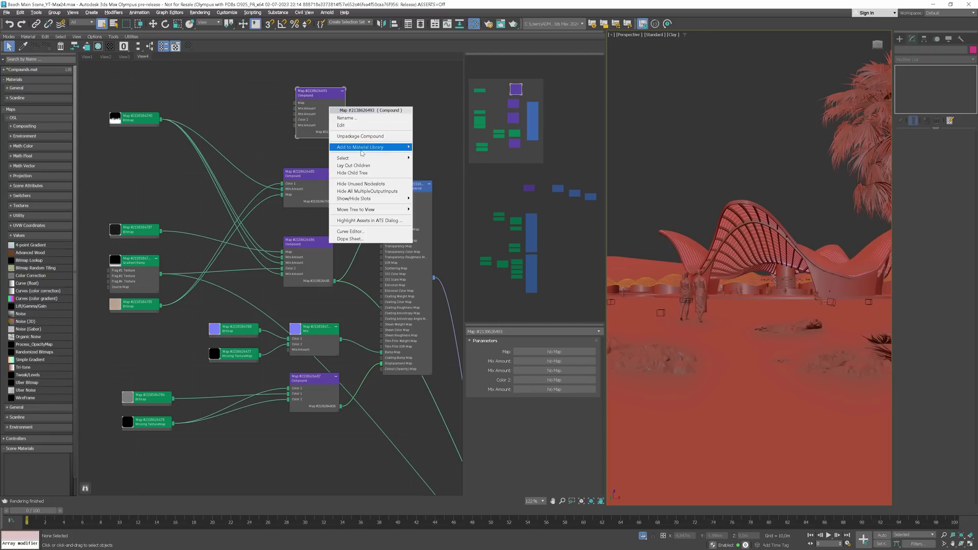
left_click(463, 147)
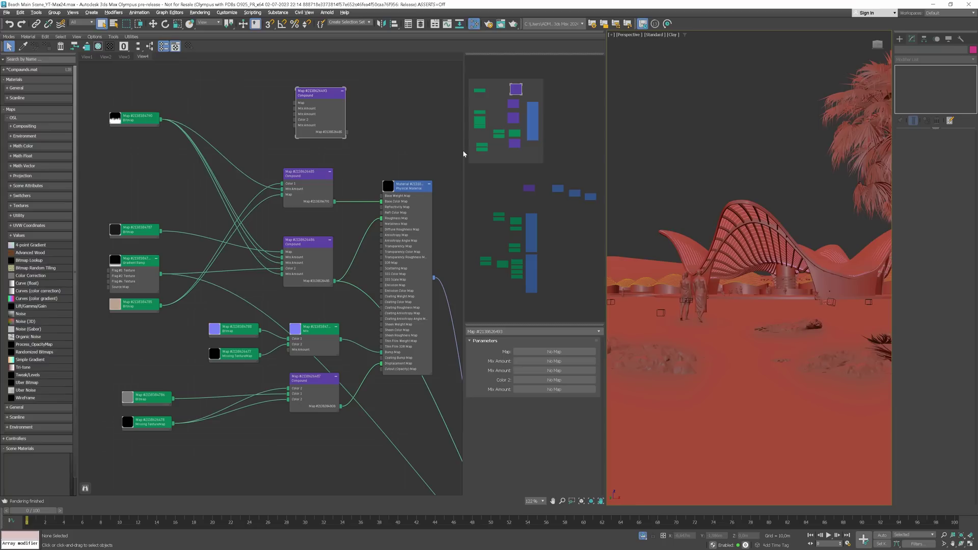
Step: Delete the copy from the graph and place the saved compound back from Compounds.mat
left_click(23, 71)
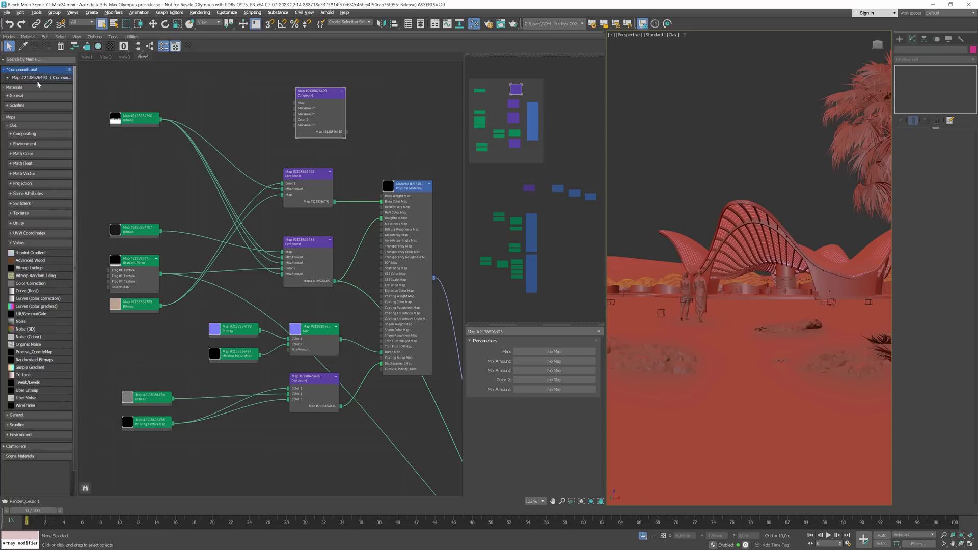
key("Delete")
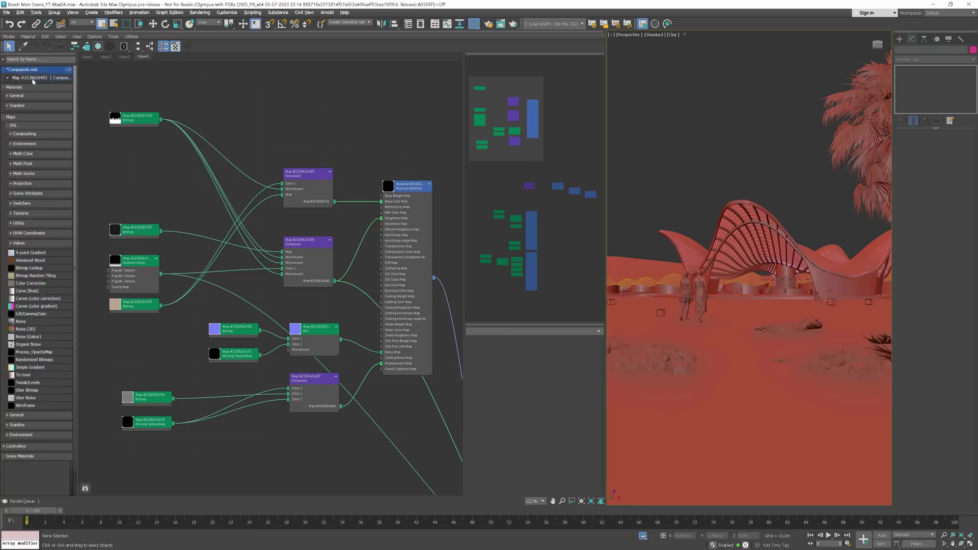
left_click_drag(342, 117, 342, 116)
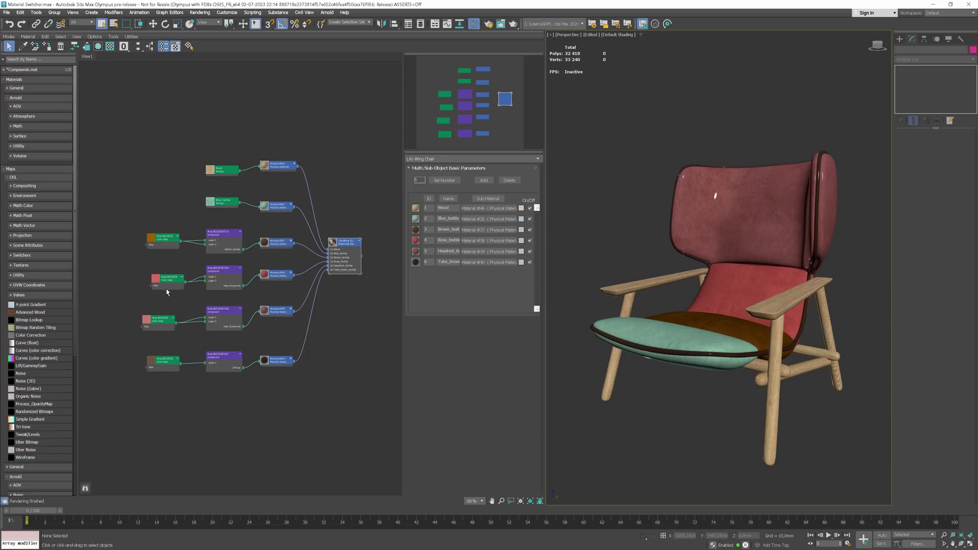
scroll(352, 299, "down", 1)
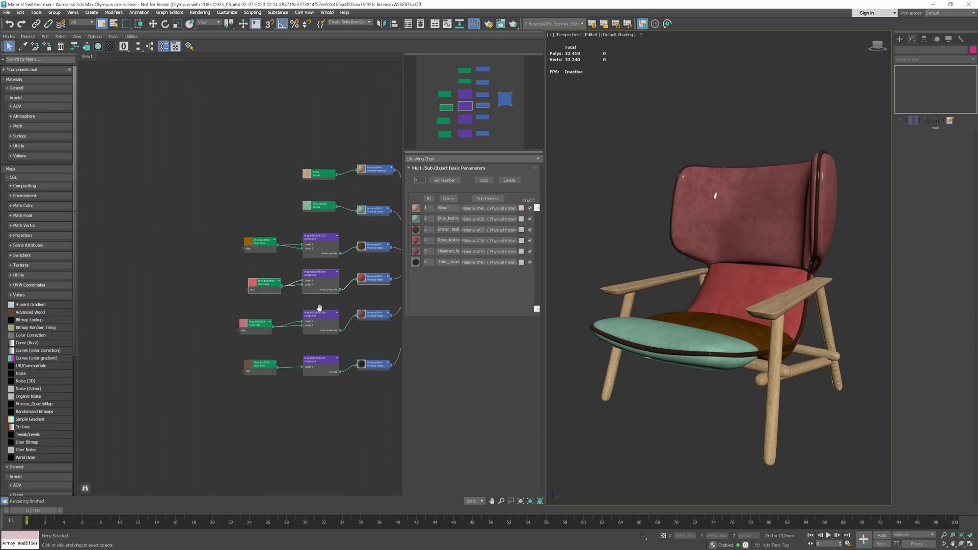
scroll(352, 300, "down", 1)
Step: Move the Rose_textile chain left and add a Material Switcher with 5 materials
left_click_drag(363, 288, 154, 273)
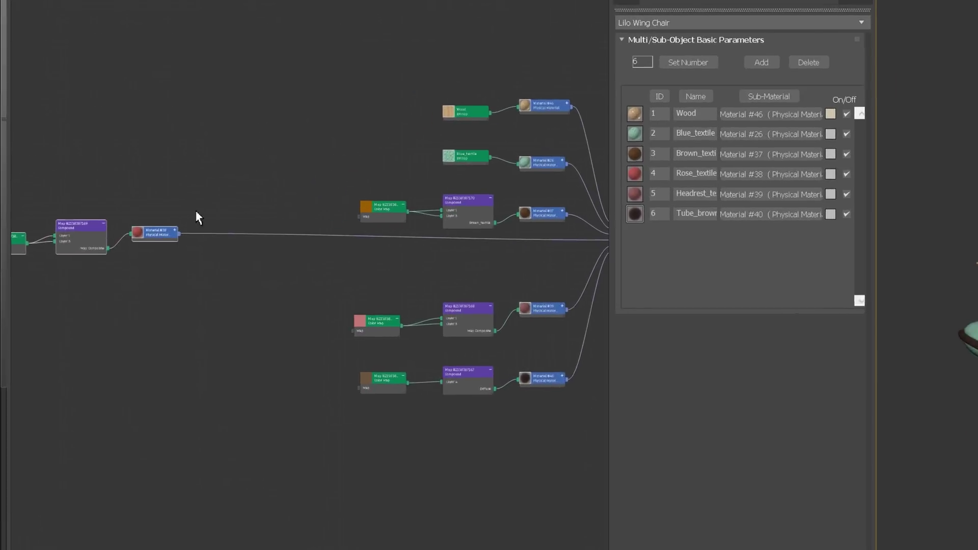
right_click(205, 248)
mouse_move(321, 203)
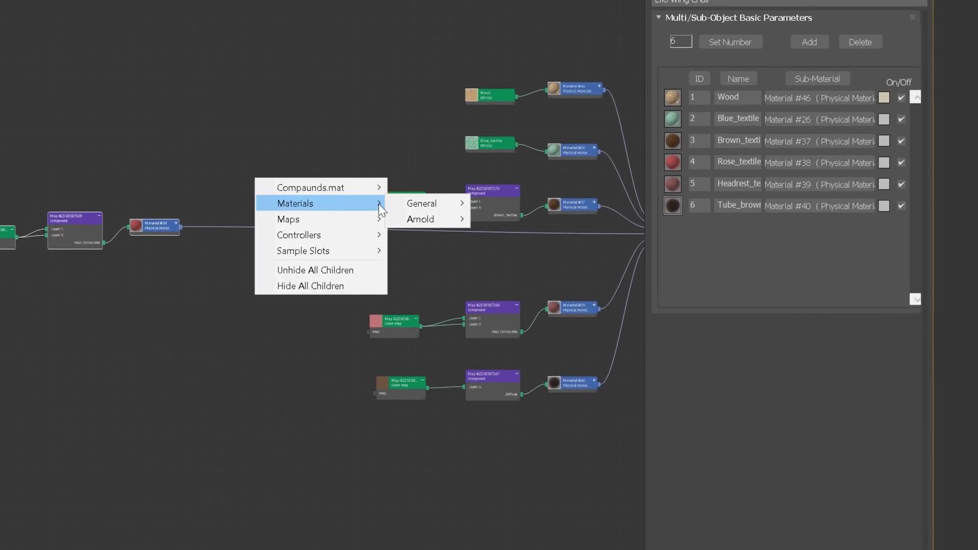
left_click(554, 277)
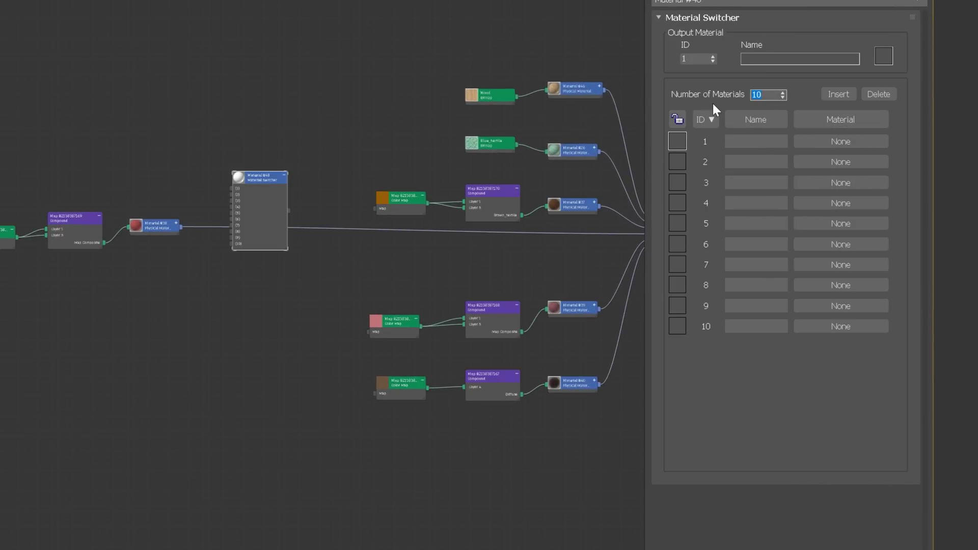
type("5")
key("Return")
scroll(177, 256, "up", 3)
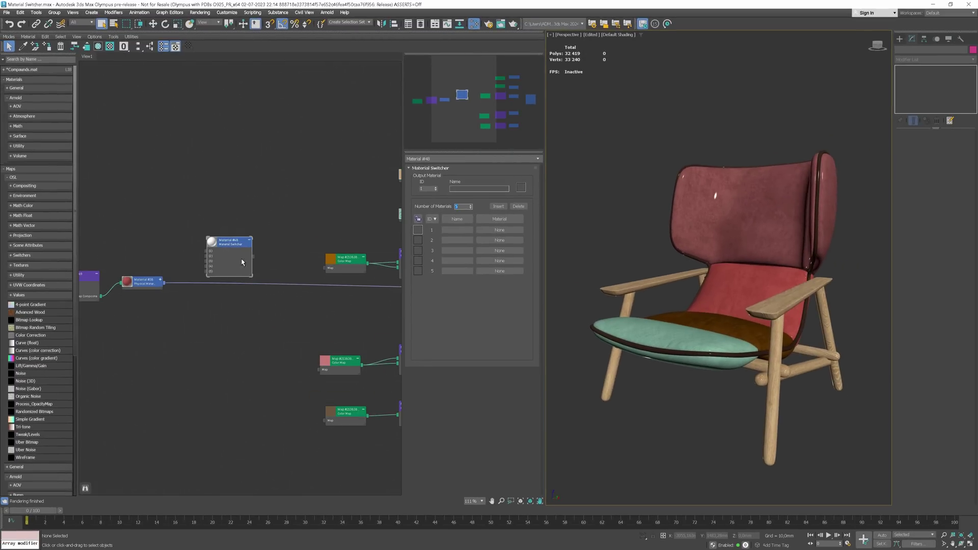
Step: Wire the switcher into the chair's multi-material and preview yellow-green, blue, green, purple, then blue
left_click_drag(167, 287, 201, 277)
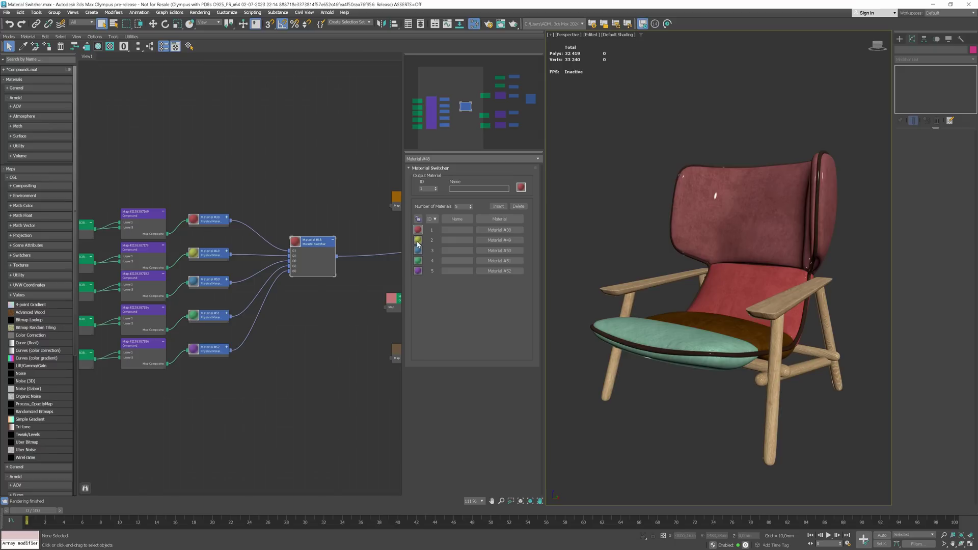
left_click(418, 241)
left_click(419, 252)
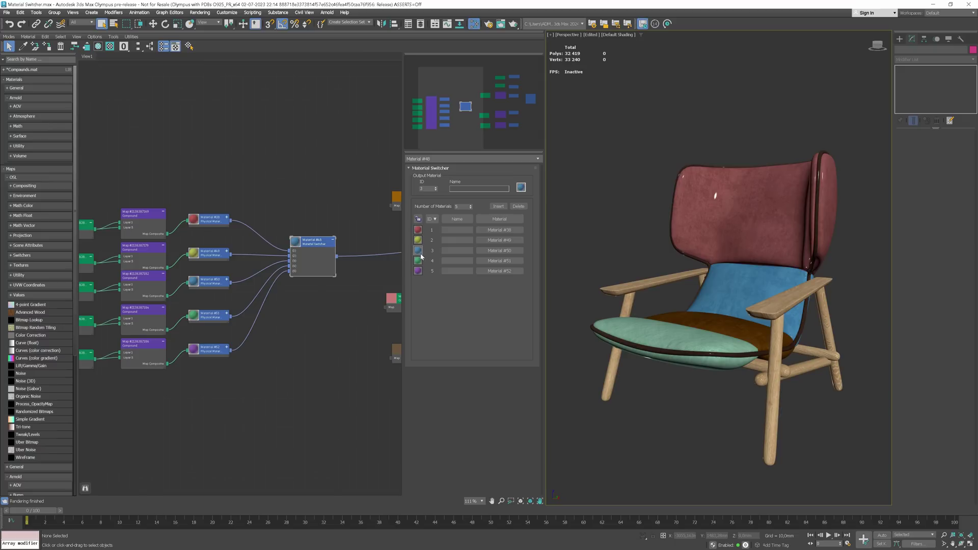
left_click(420, 263)
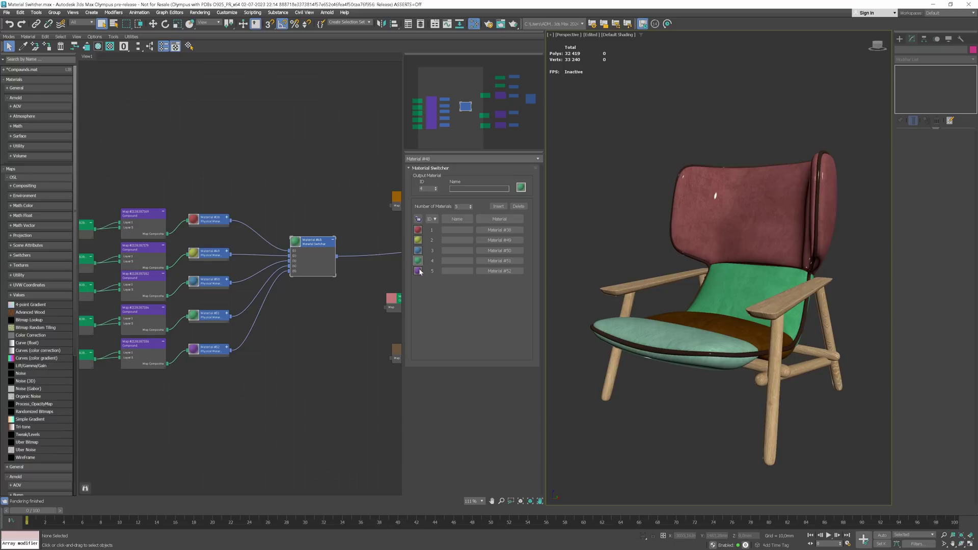
left_click(418, 272)
left_click(419, 252)
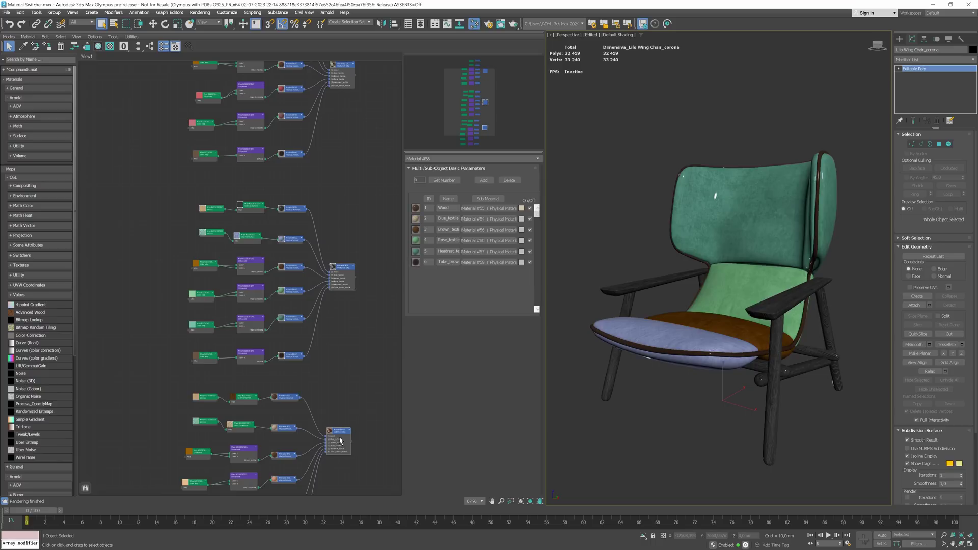
Step: Preview the pink/cream and original material sets, then add a three-slot Material Switcher
double_click(341, 441)
double_click(343, 77)
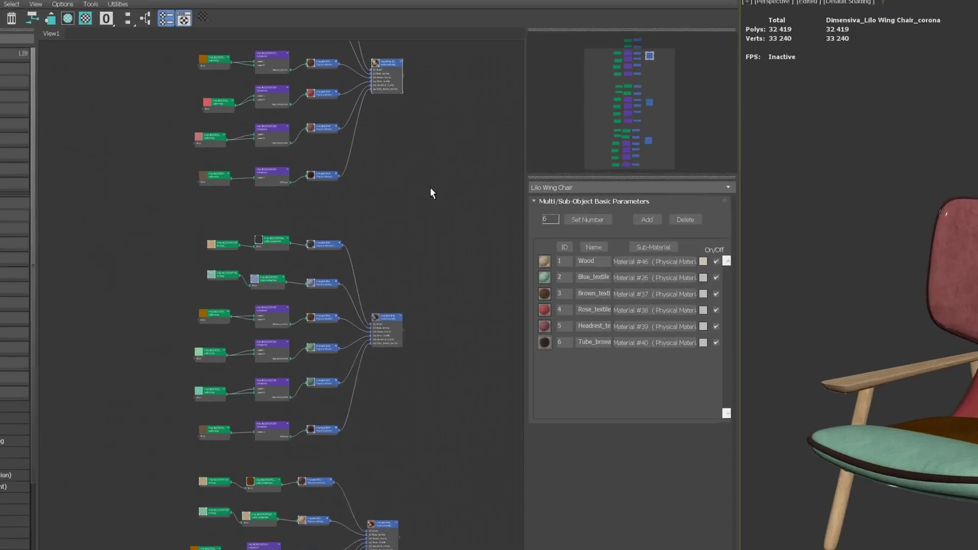
right_click(341, 160)
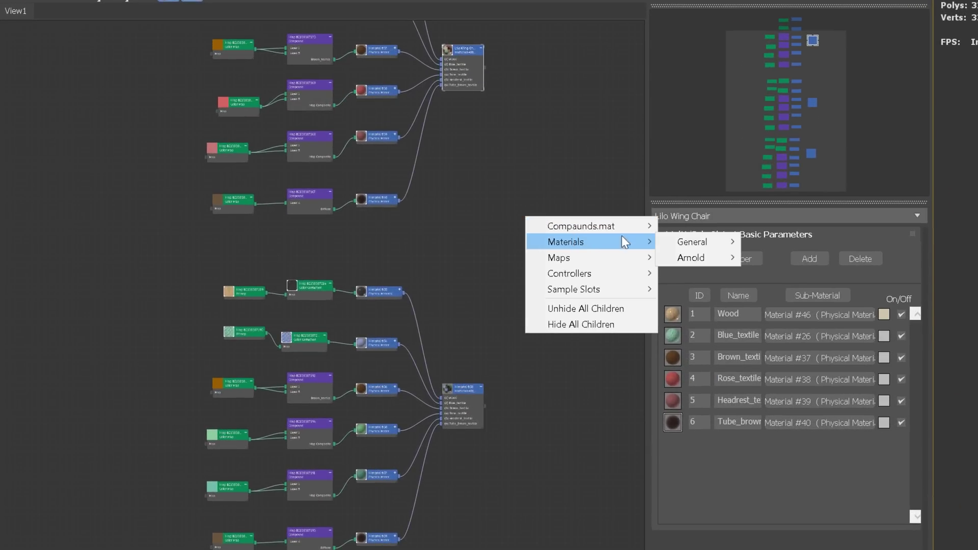
mouse_move(693, 241)
left_click(796, 317)
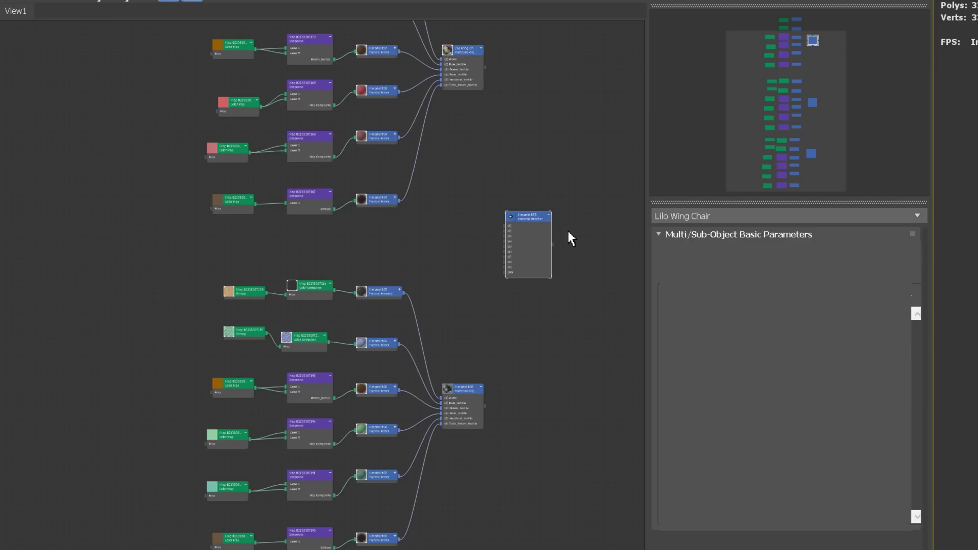
left_click_drag(523, 230, 575, 234)
double_click(761, 311)
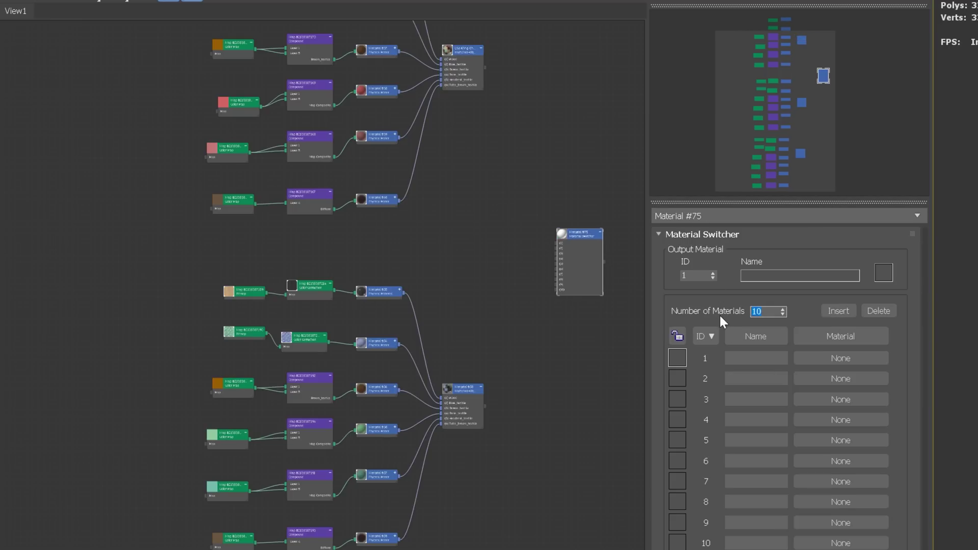
type("3")
key("Return")
Step: Connect the Lilo Wing Chair set to slot 1 and another set to slot 3, then preview variation 2
left_click_drag(485, 67, 561, 243)
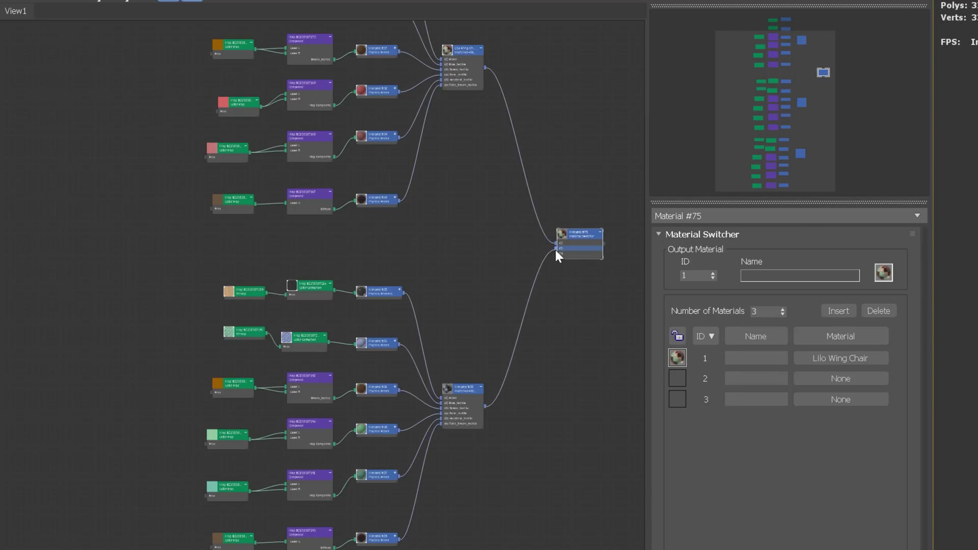
left_click_drag(528, 306, 557, 252)
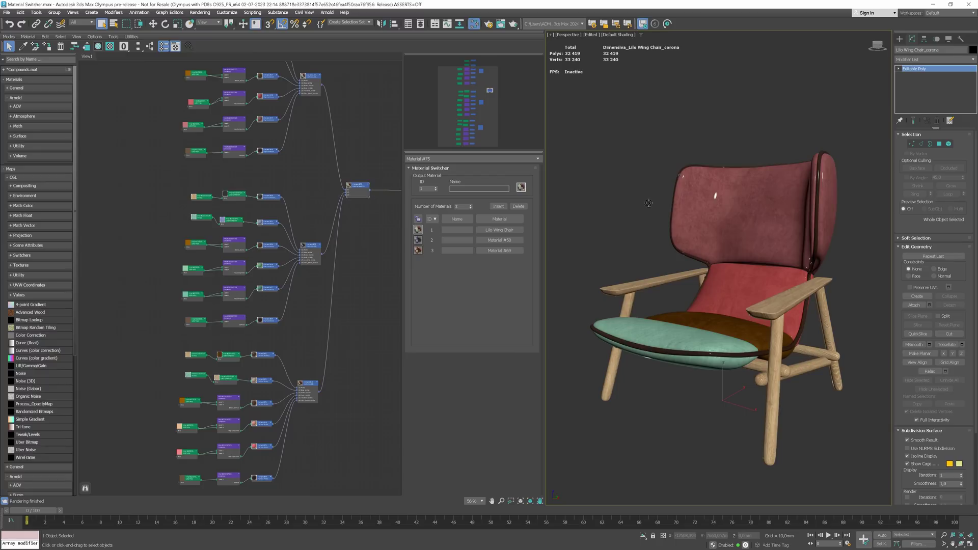
left_click(418, 241)
left_click(418, 251)
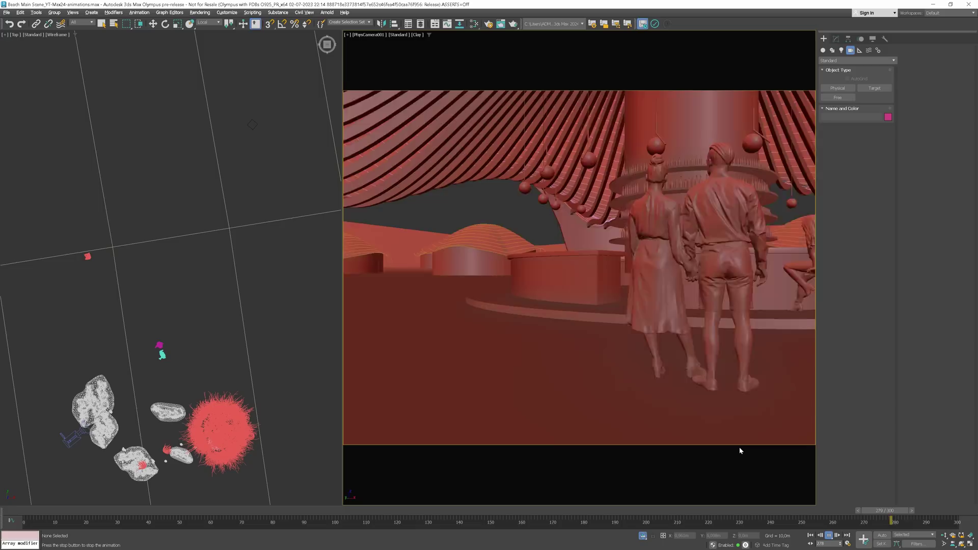
Step: Stop playback and assign a Transform List controller to PhysCamera001's Transform in the Motion panel
left_click(828, 535)
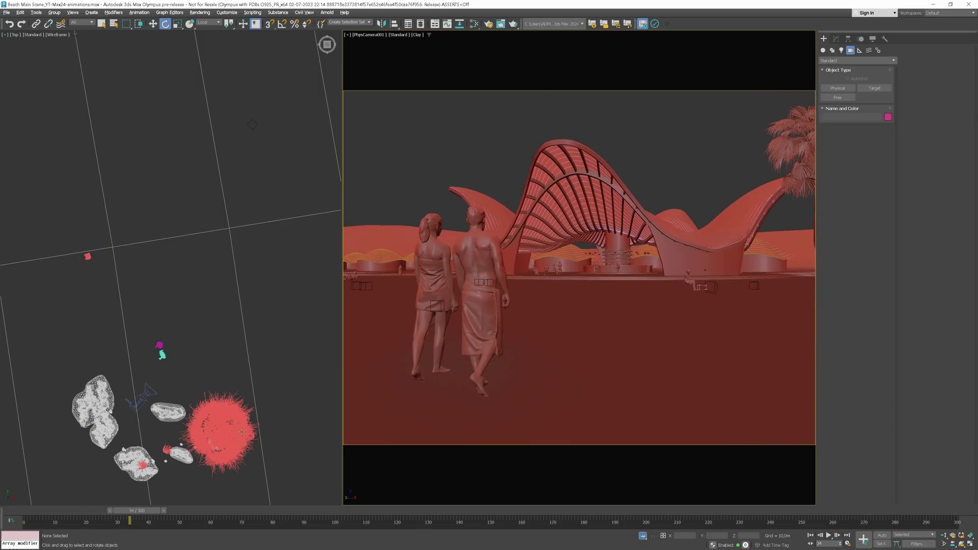
left_click(144, 394)
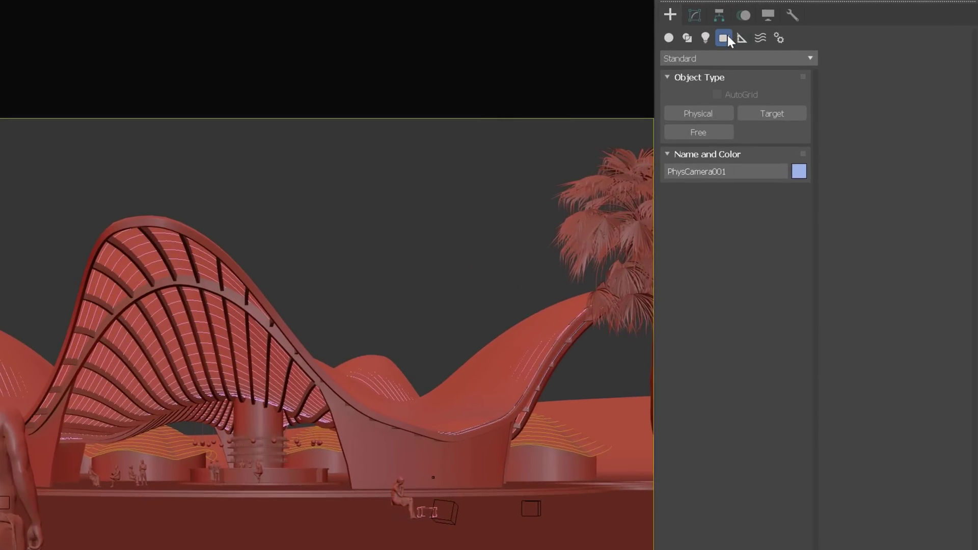
left_click(743, 15)
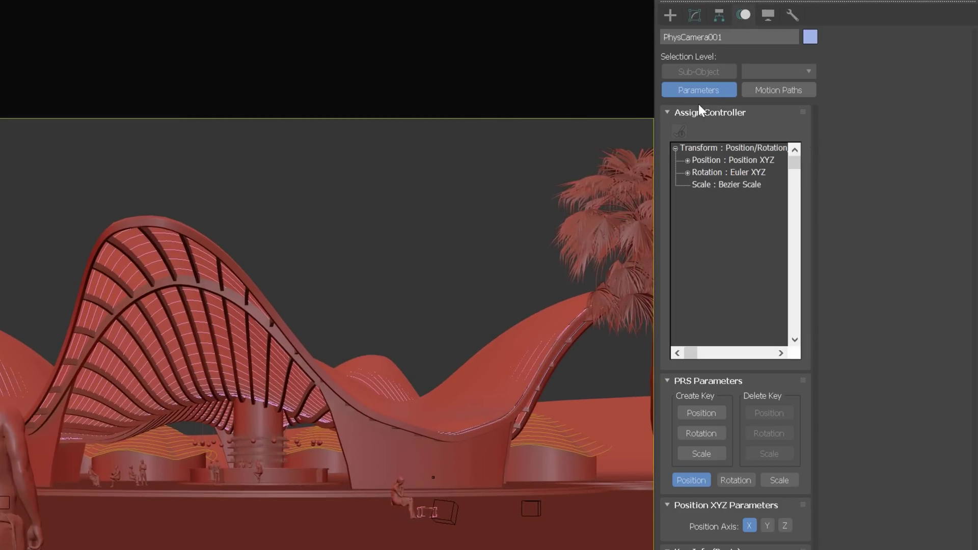
left_click(707, 146)
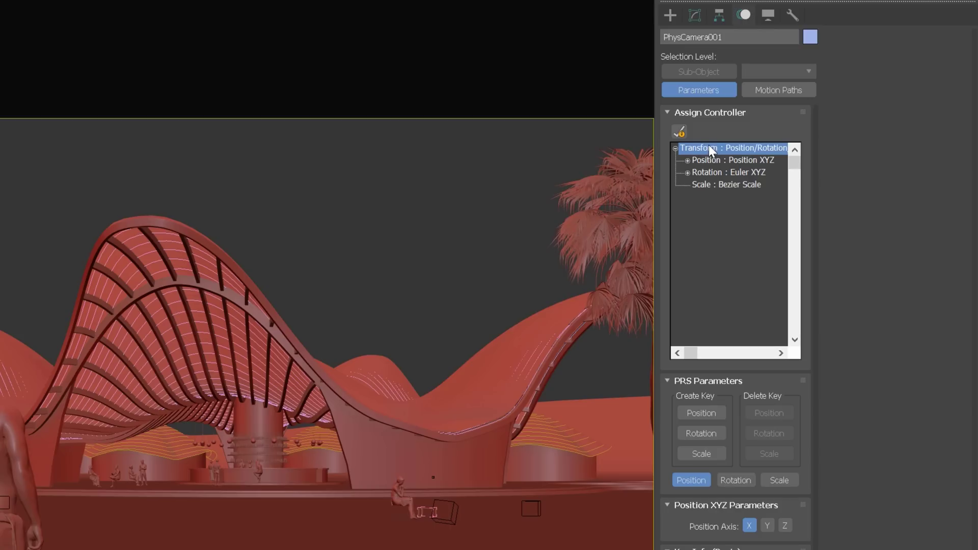
left_click(679, 133)
left_click(257, 334)
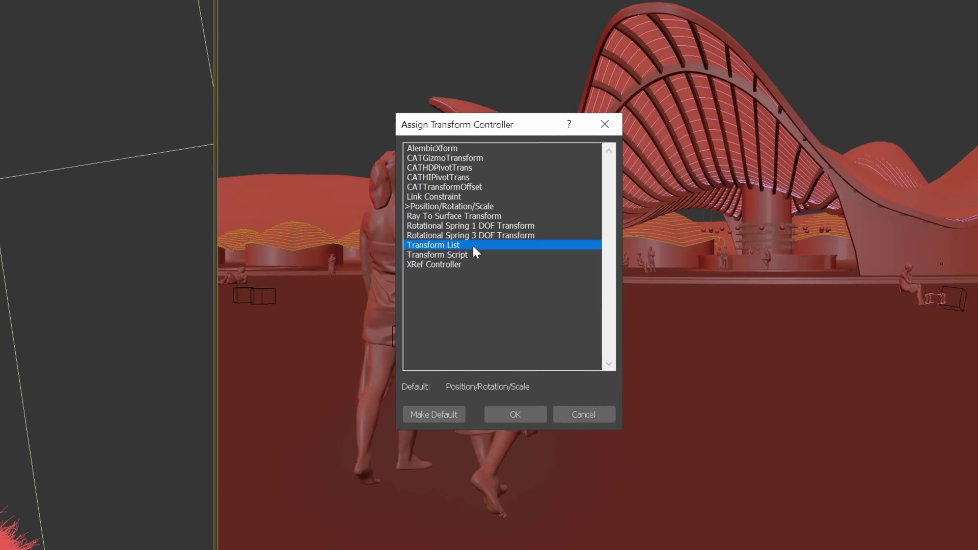
left_click(513, 415)
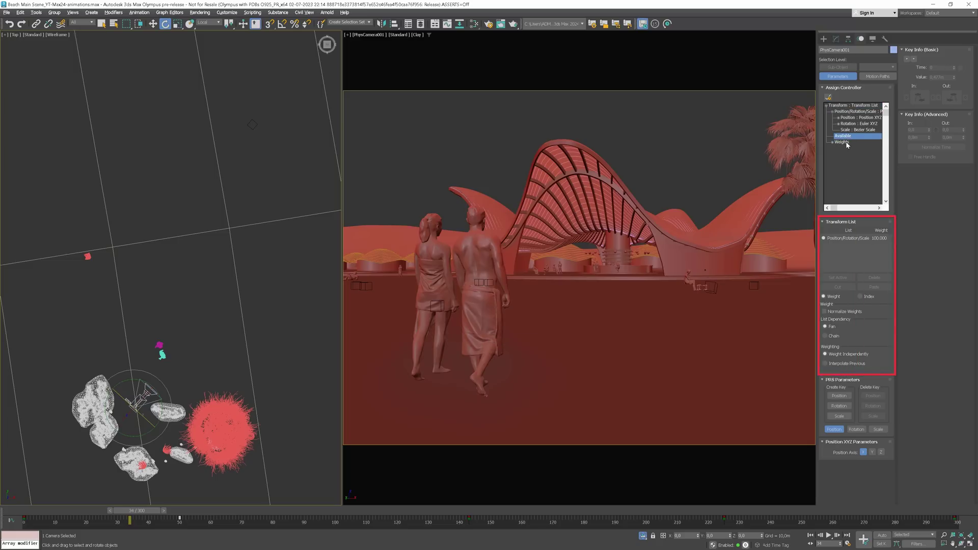
left_click(830, 99)
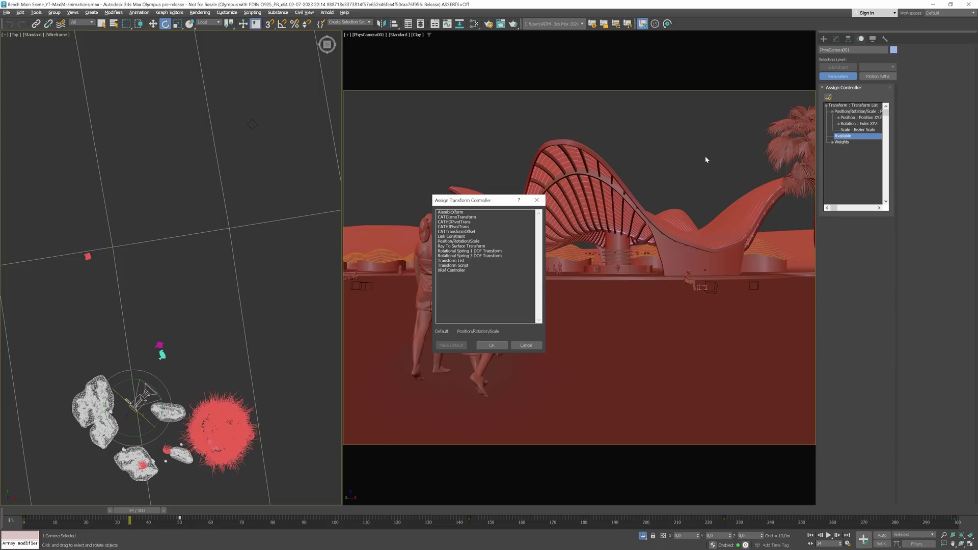
Step: Add a Camera Shake Position/Rotation/Scale layer driven by Noise Position with small Y/Z strengths
left_click(491, 347)
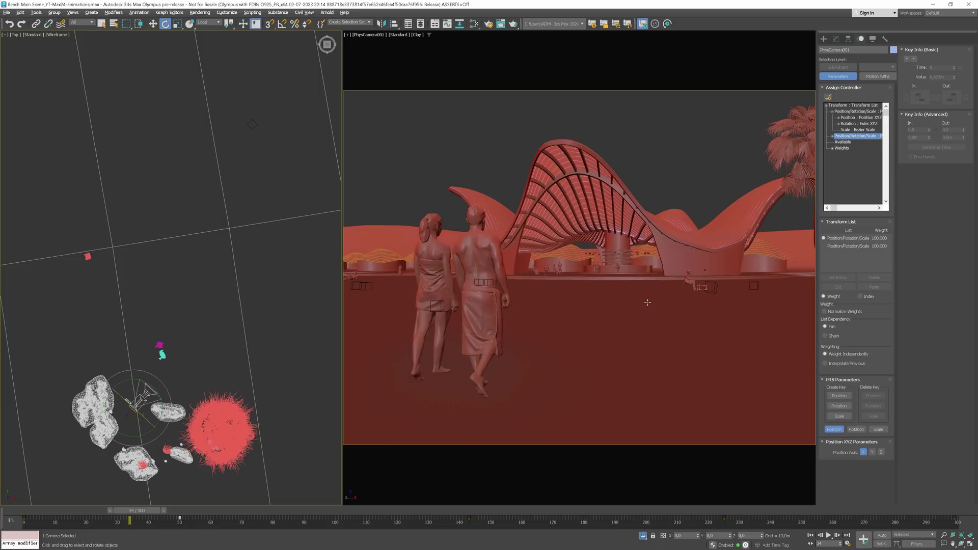
left_click(849, 246)
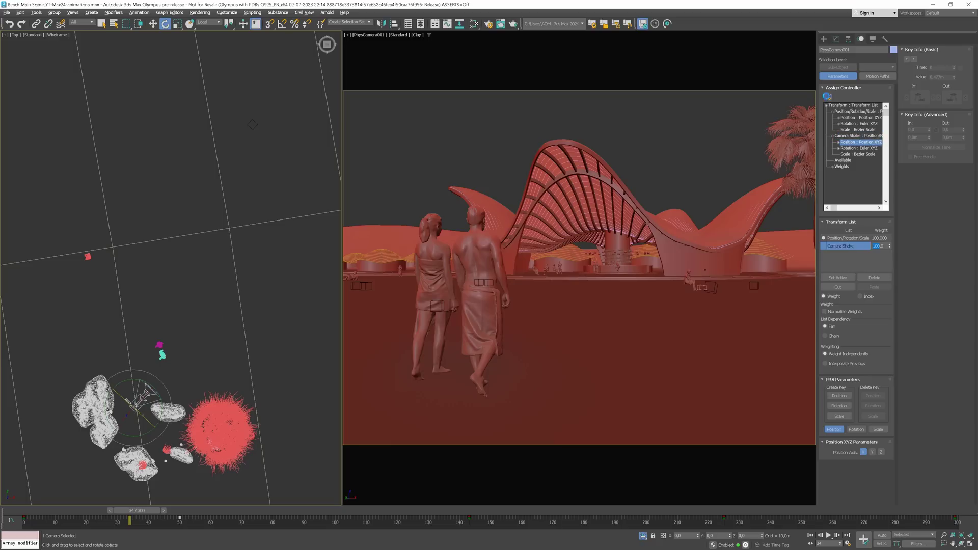
left_click(827, 97)
left_click(484, 346)
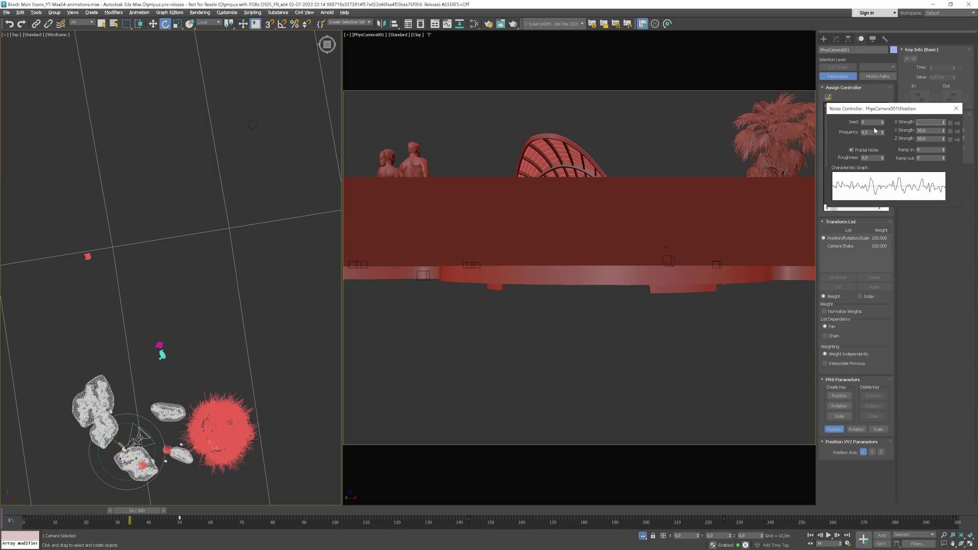
key("Tab")
type("0,1")
key("Tab")
type("0,1")
key("Return")
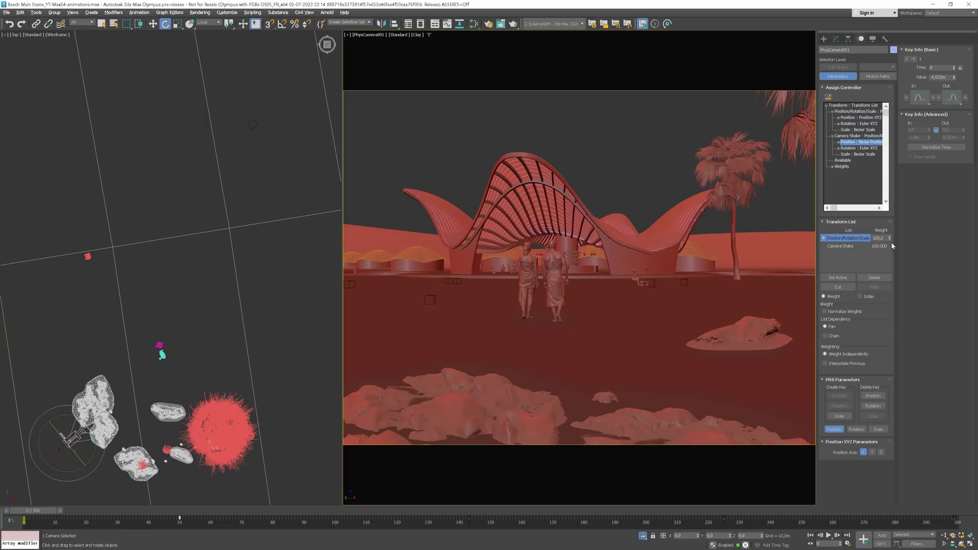
Step: Set the Camera Shake weight to 5 and preview the camera animation
left_click(885, 247)
type("5")
key("Return")
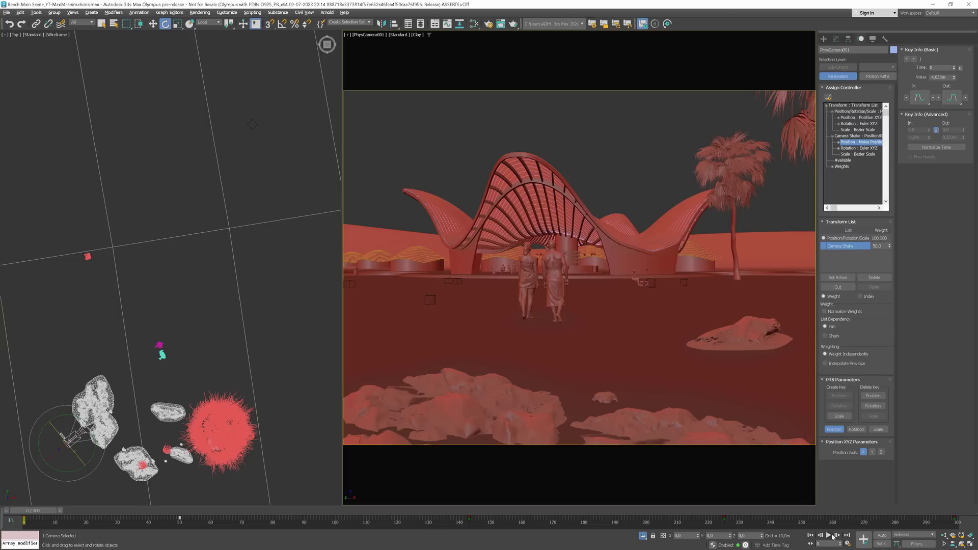
left_click(831, 536)
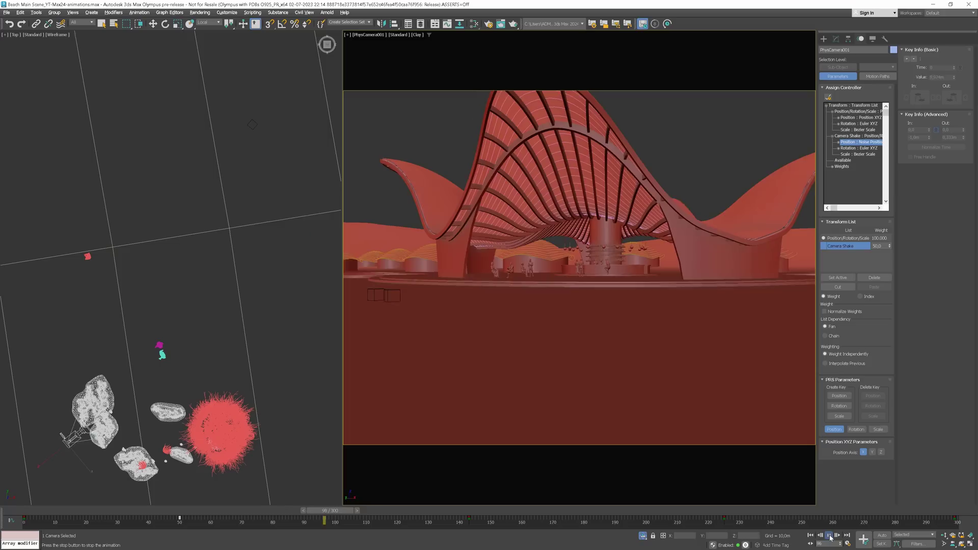
left_click(831, 536)
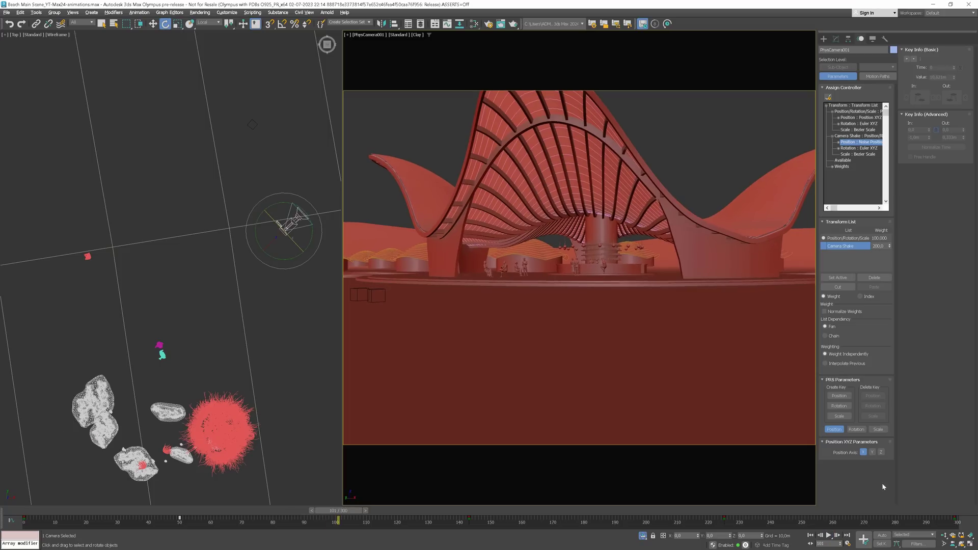
left_click(830, 536)
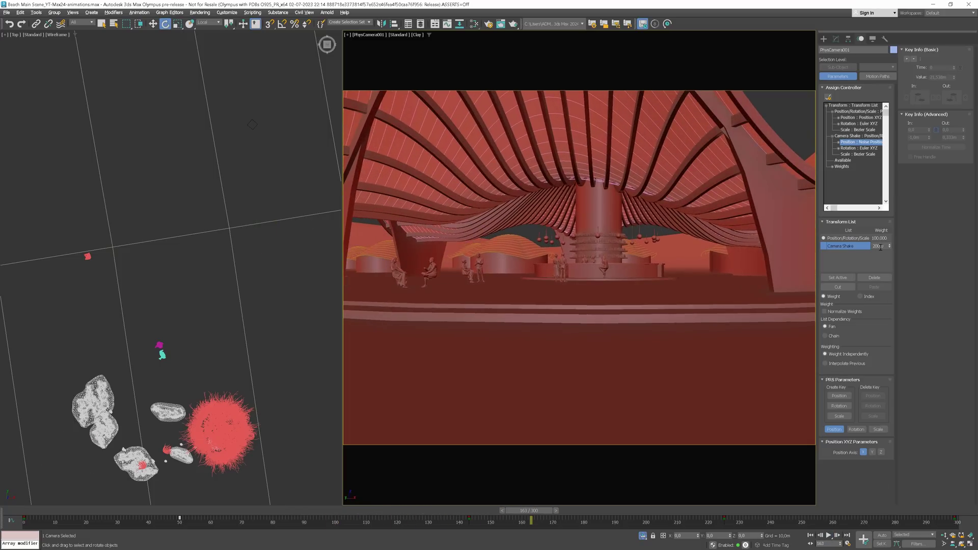
type("10")
Step: Change the weight to 10, then with Auto Key on, key a weight of 200 near frame 189
key("Return")
left_click(829, 536)
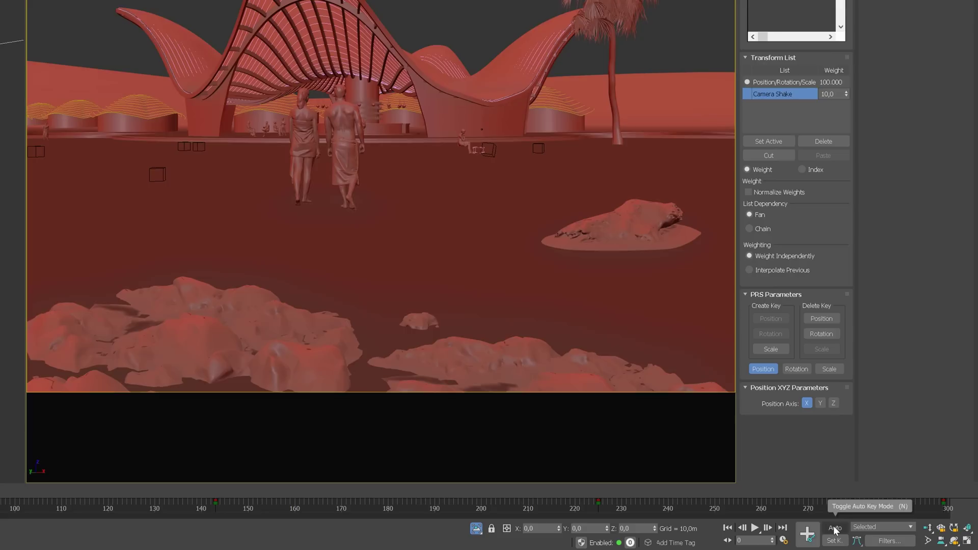
left_click(882, 535)
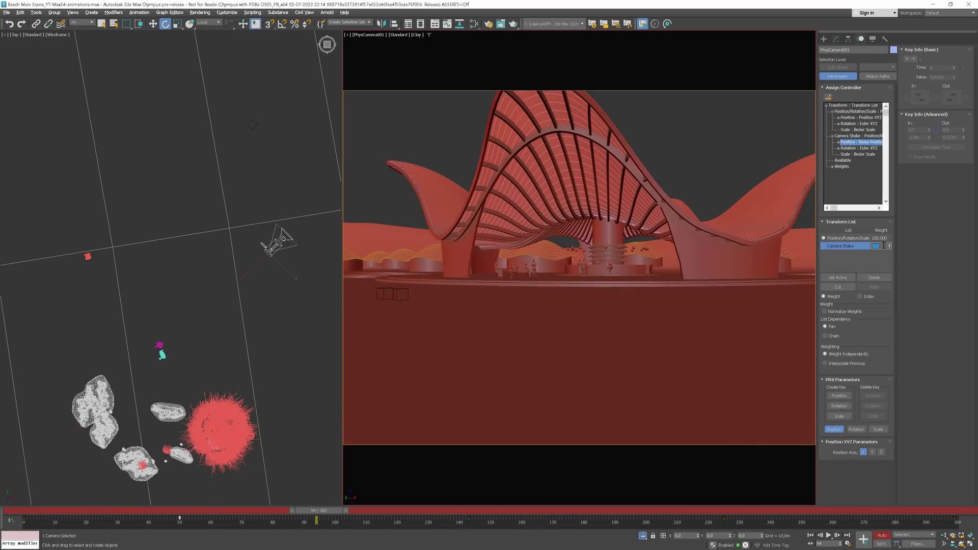
left_click_drag(318, 511, 616, 504)
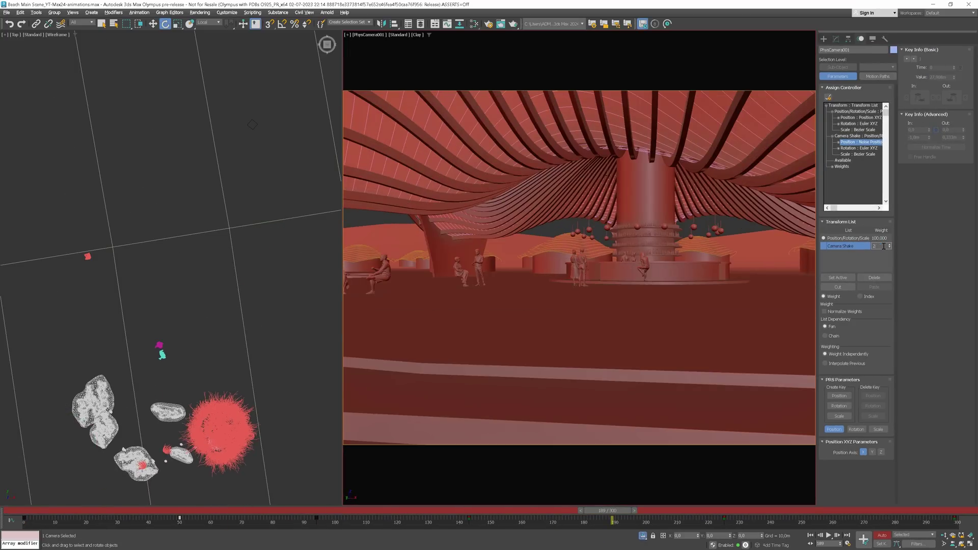
type("00")
key("Return")
key("End")
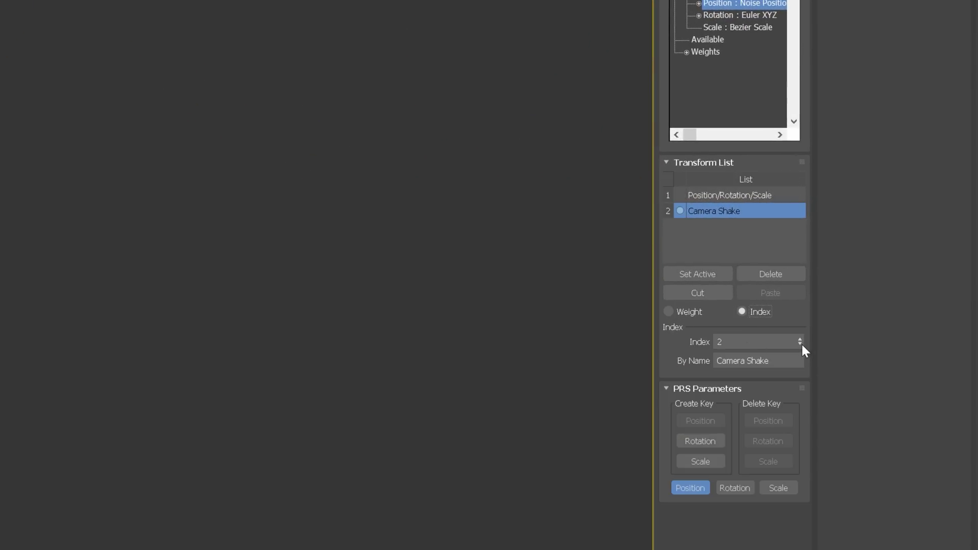
Step: Switch to layer index 1, check the shake at frame 25, then return to index 2
left_click(802, 344)
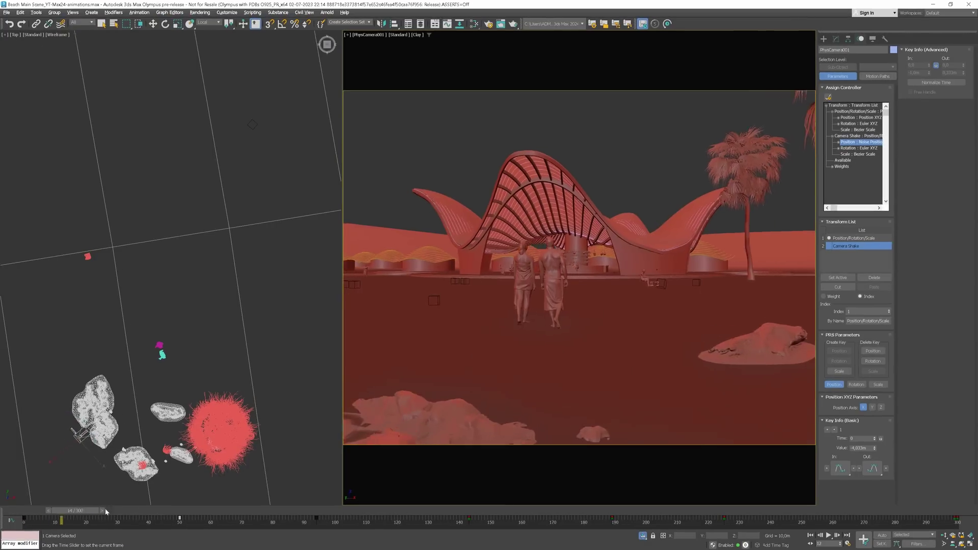
left_click_drag(105, 512, 139, 512)
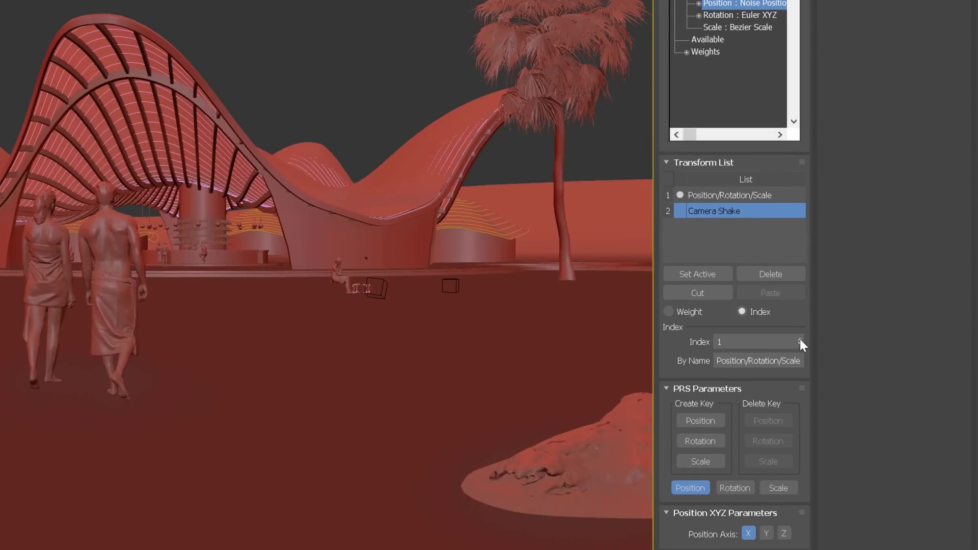
left_click(801, 339)
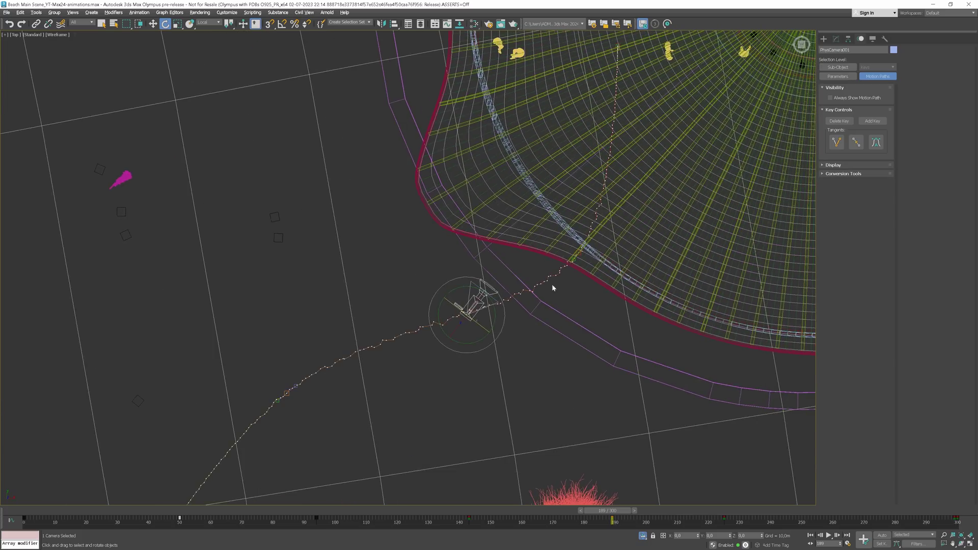
Step: Enable Keys sub-object mode and move one motion-path key up-left in the Top viewport
key("1")
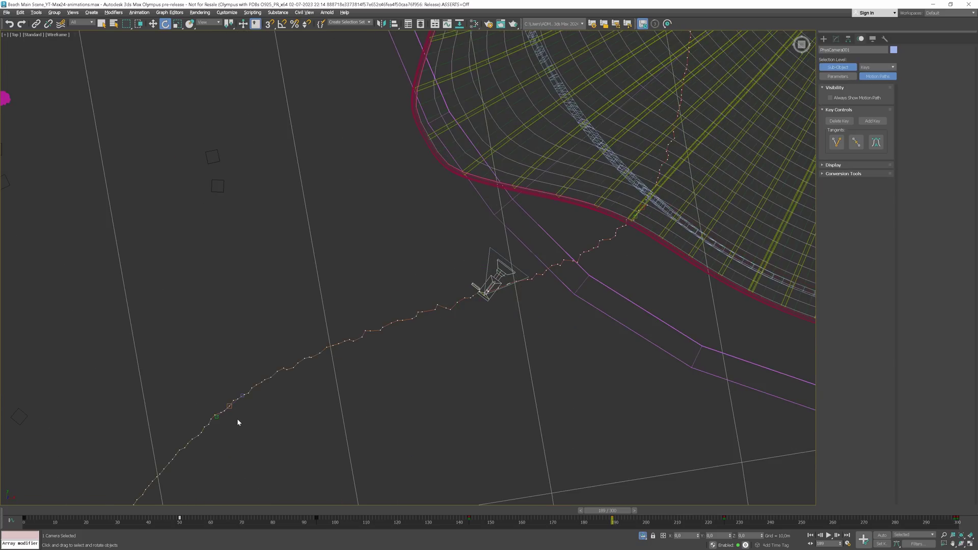
left_click(227, 407)
key("w")
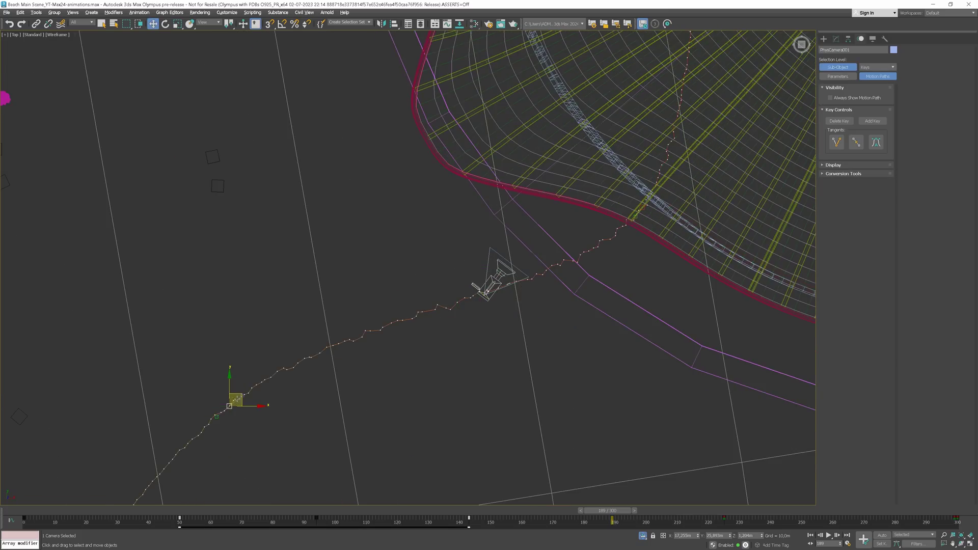
mouse_move(241, 394)
left_mouse_down()
mouse_move(224, 351)
mouse_move(191, 390)
left_mouse_up()
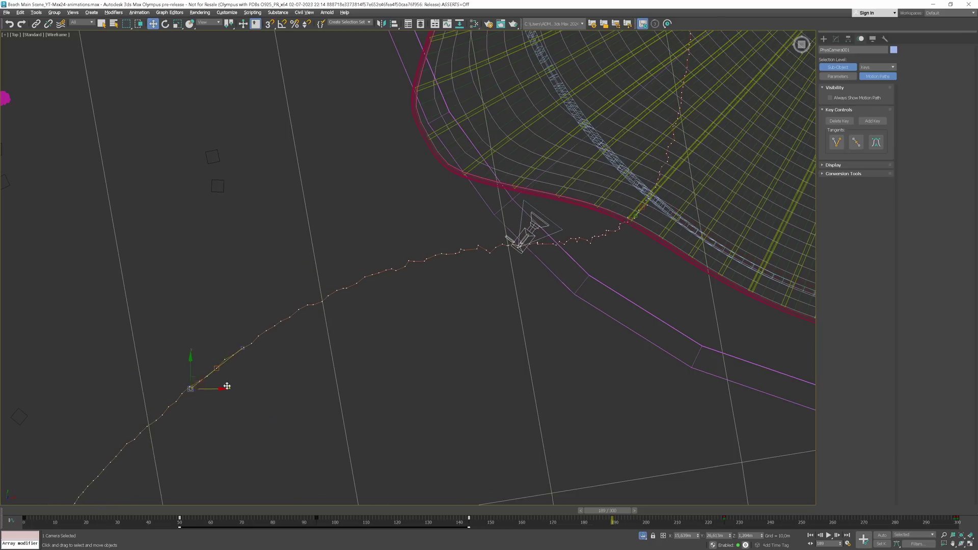
scroll(366, 351, "down", 2)
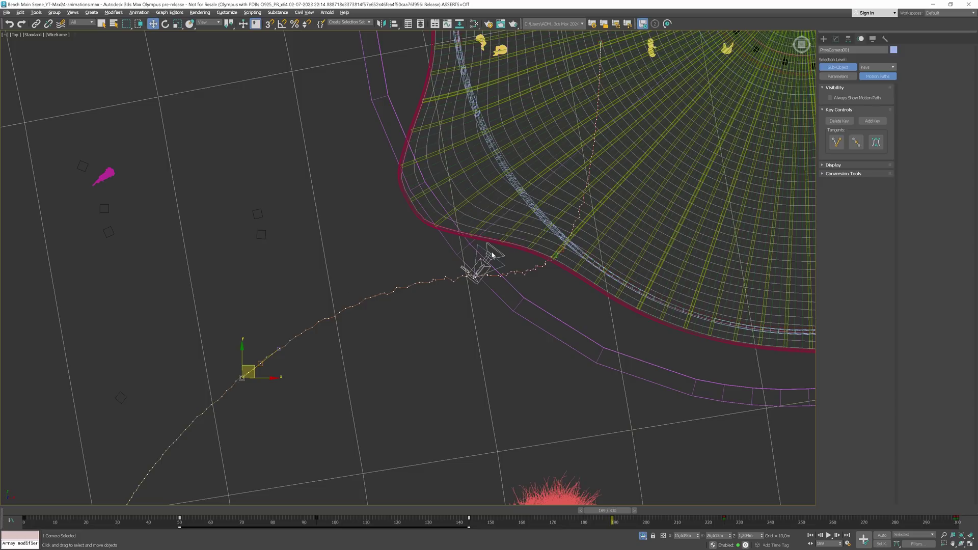